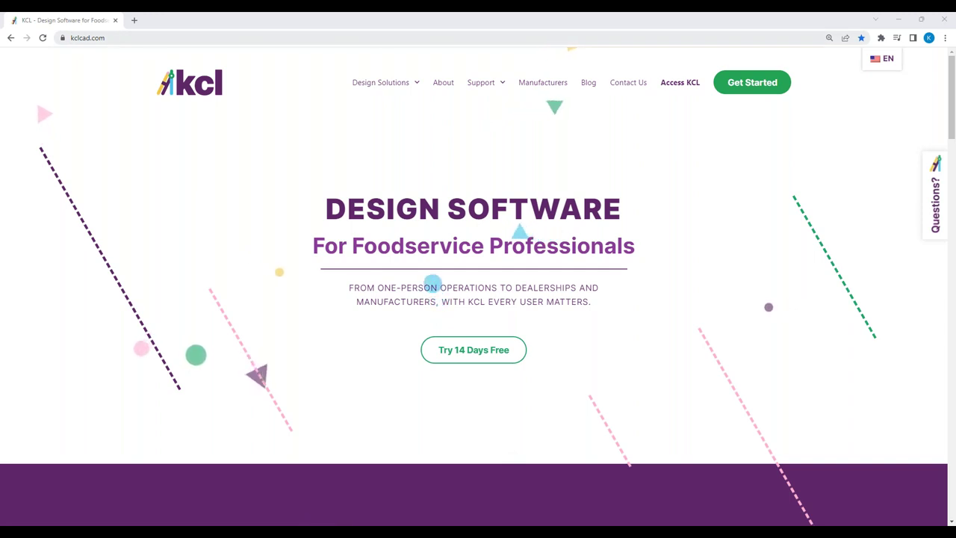
# - Open the Access KCL page and scroll through the features table to the Revit plugin download section
pyautogui.click(674, 83)
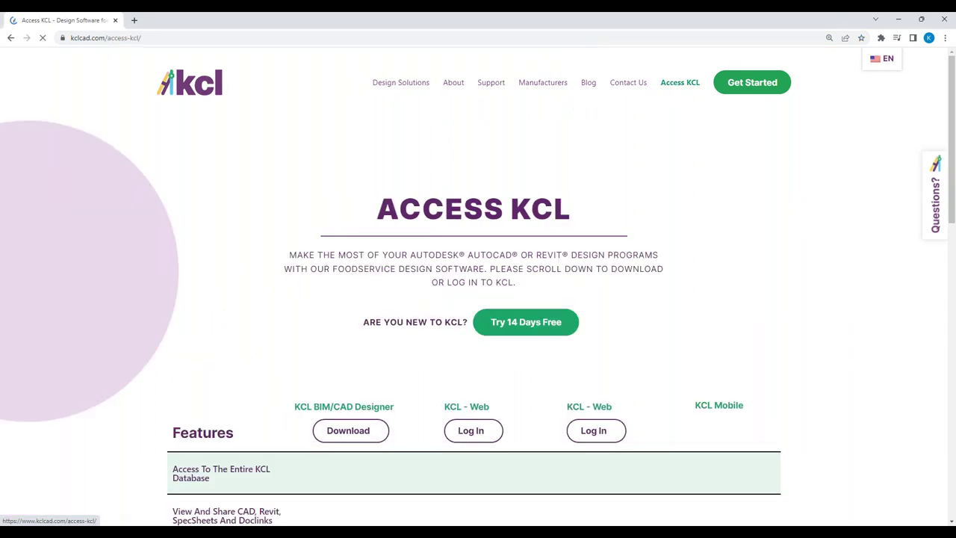
pyautogui.scroll(-2, 373, 297)
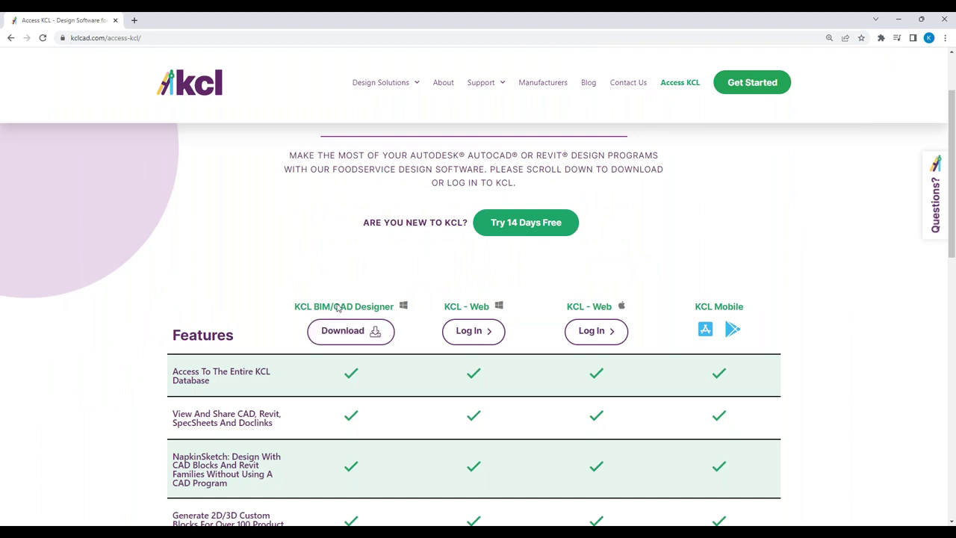
pyautogui.scroll(-7, 337, 307)
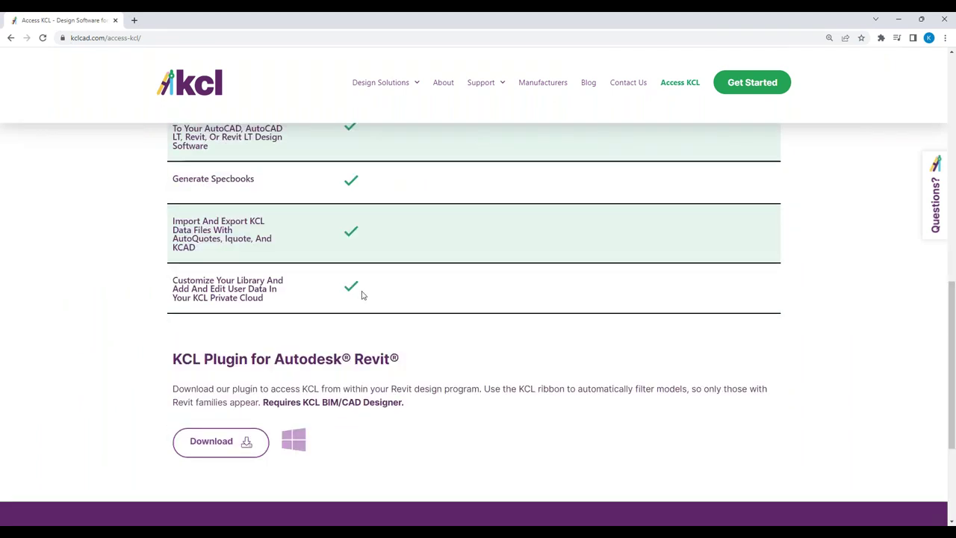
pyautogui.scroll(-3, 361, 296)
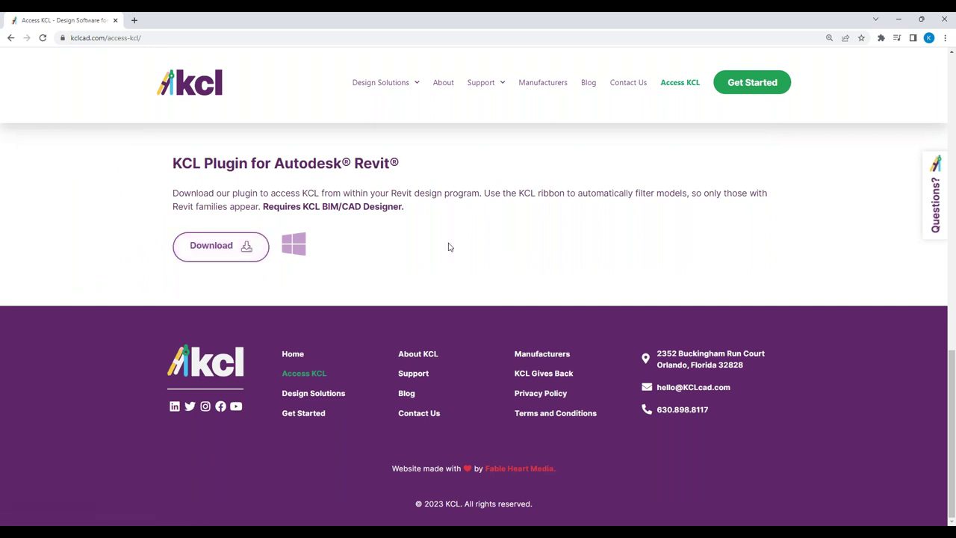
pyautogui.scroll(10, 448, 248)
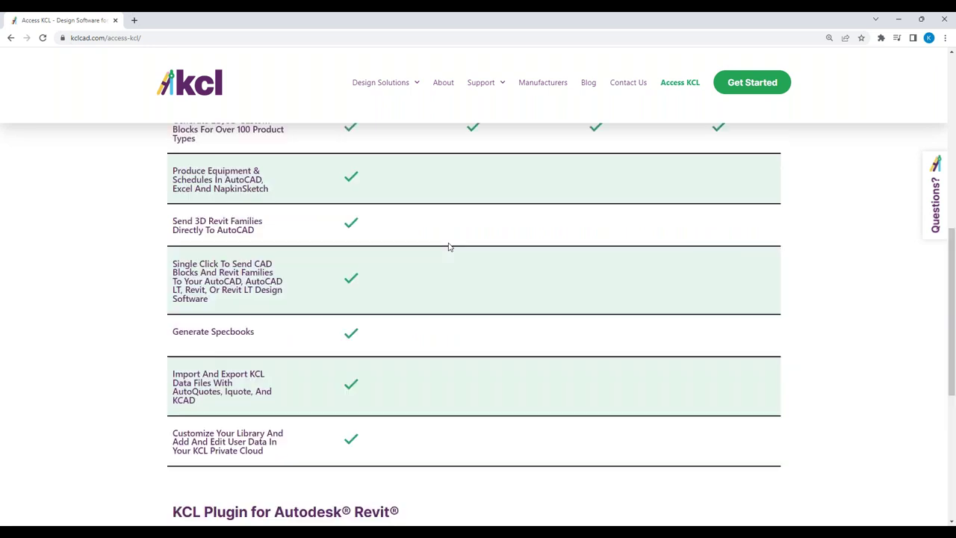
pyautogui.scroll(2, 339, 233)
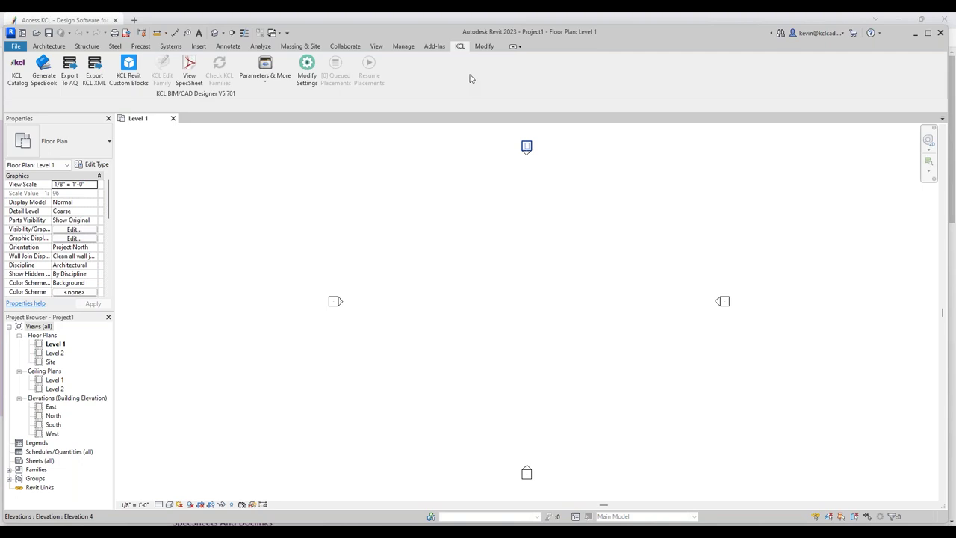
# - Launch the KCL Catalog from the Revit ribbon and move it aside to uncover the Level 1 view
pyautogui.click(17, 70)
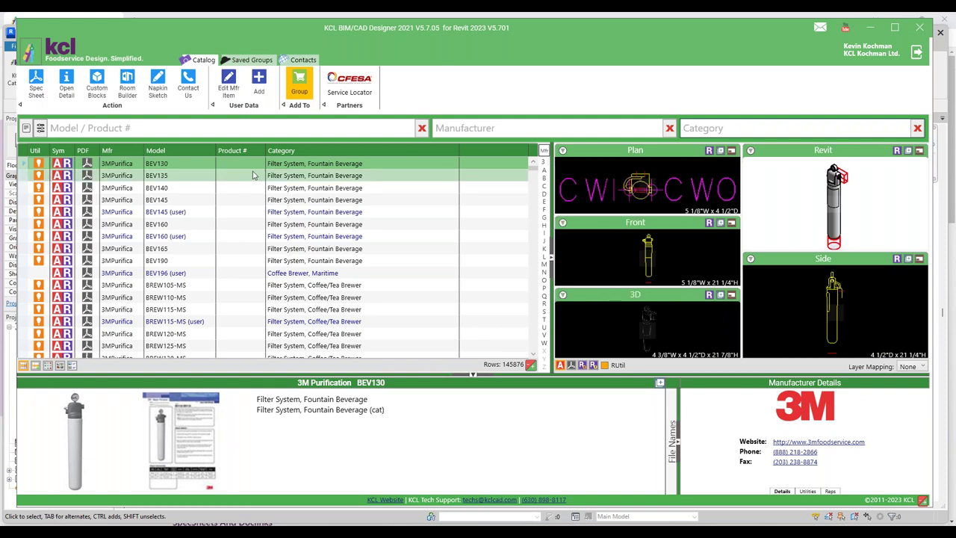
pyautogui.moveTo(310, 33); pyautogui.dragTo(317, 192)
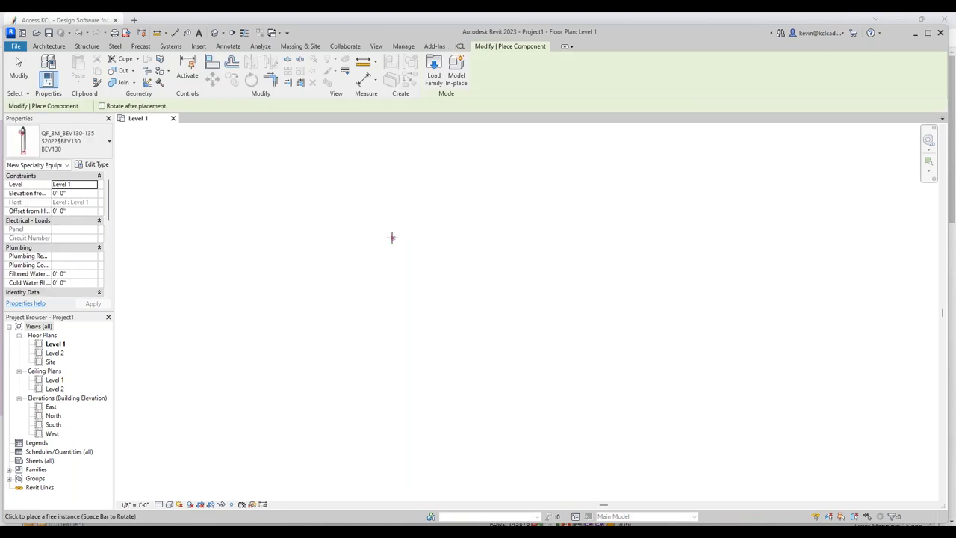
# - Place two BEV130 filters on the Level 1 plan, dismissing the elements-not-visible warning
pyautogui.click(379, 212)
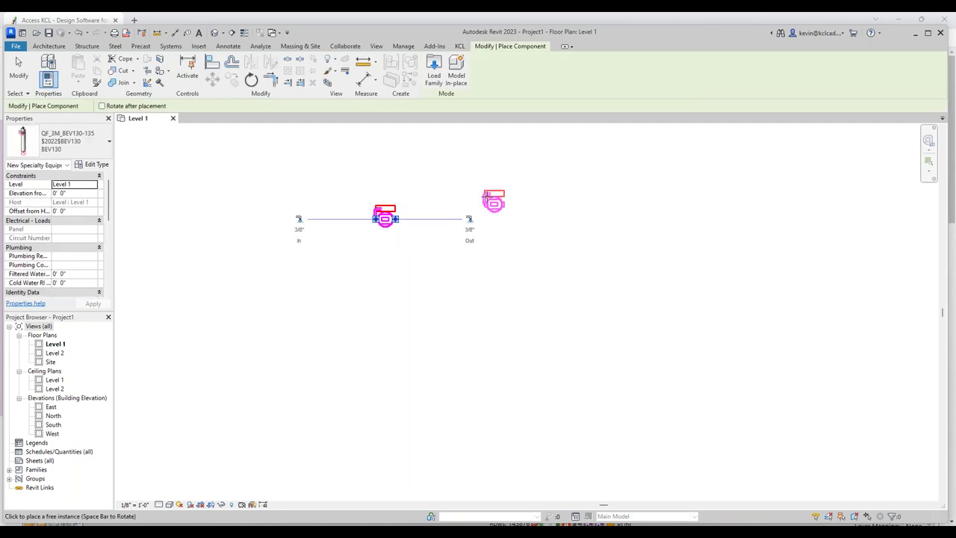
pyautogui.press('Escape')
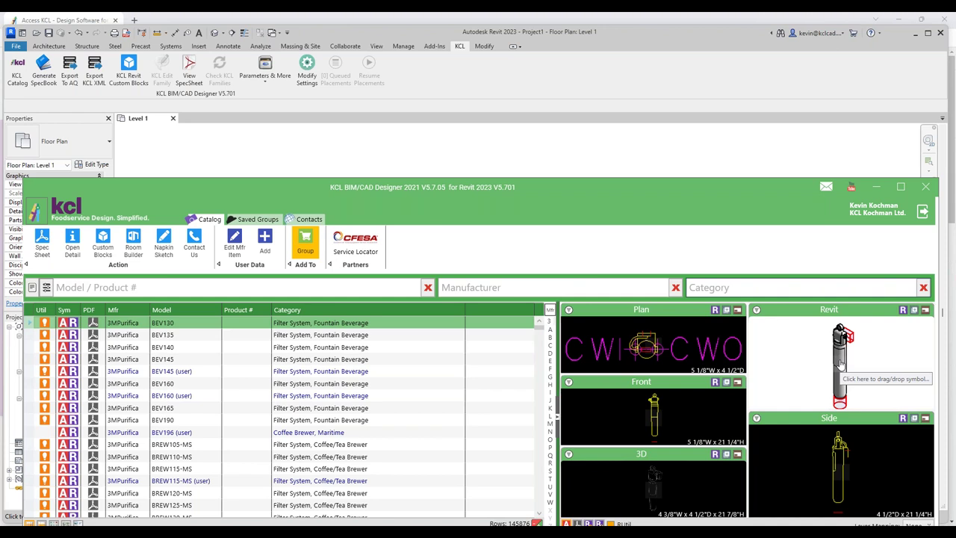
pyautogui.click(902, 310)
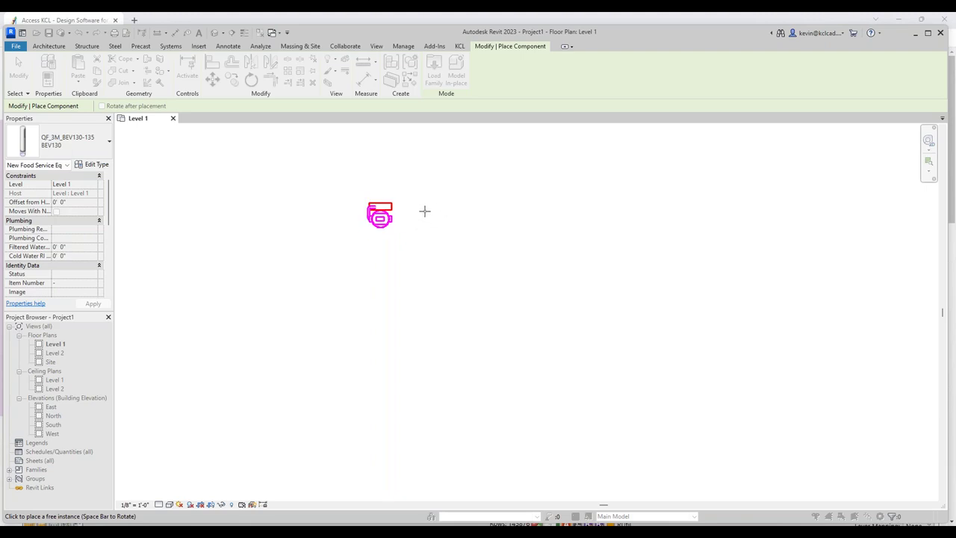
pyautogui.click(427, 211)
pyautogui.click(512, 312)
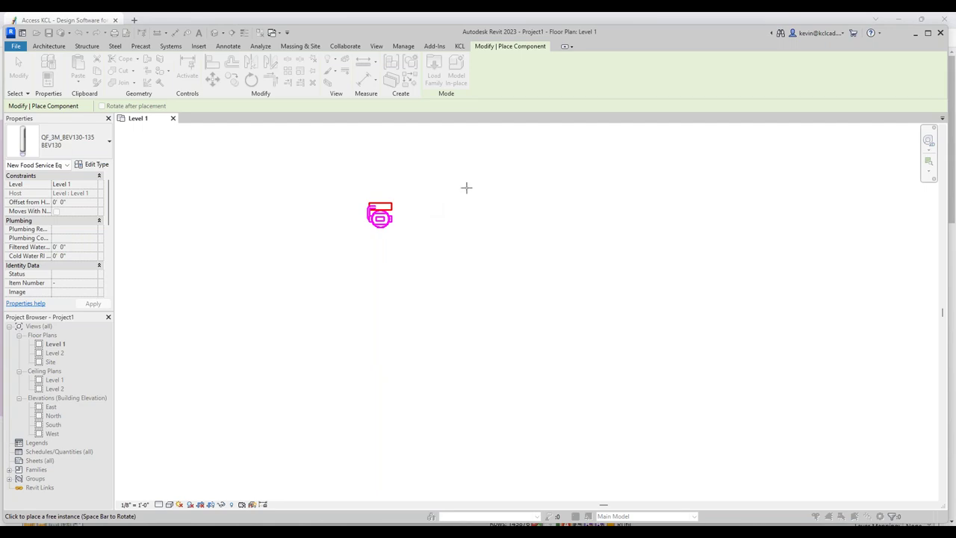
pyautogui.press('Escape')
pyautogui.press('Escape')
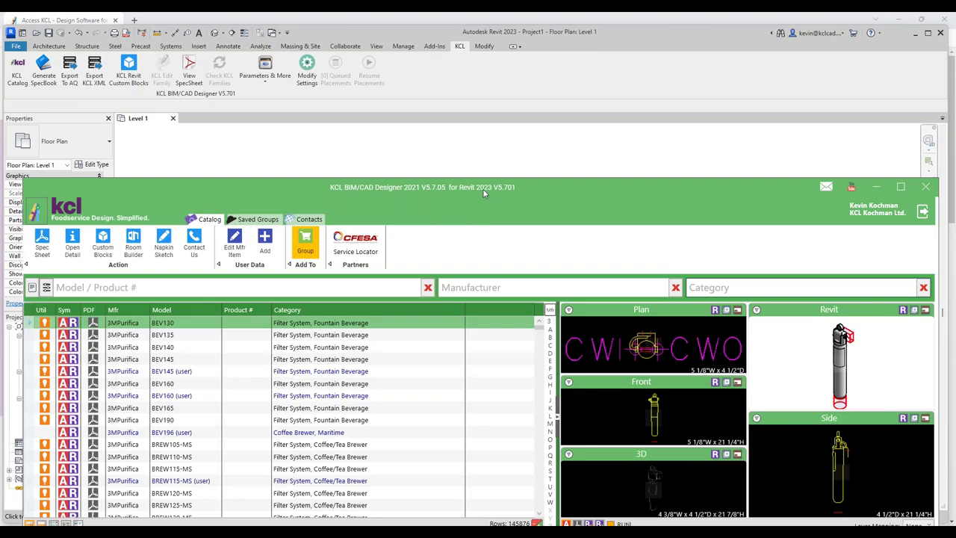
pyautogui.moveTo(486, 188); pyautogui.dragTo(476, 37)
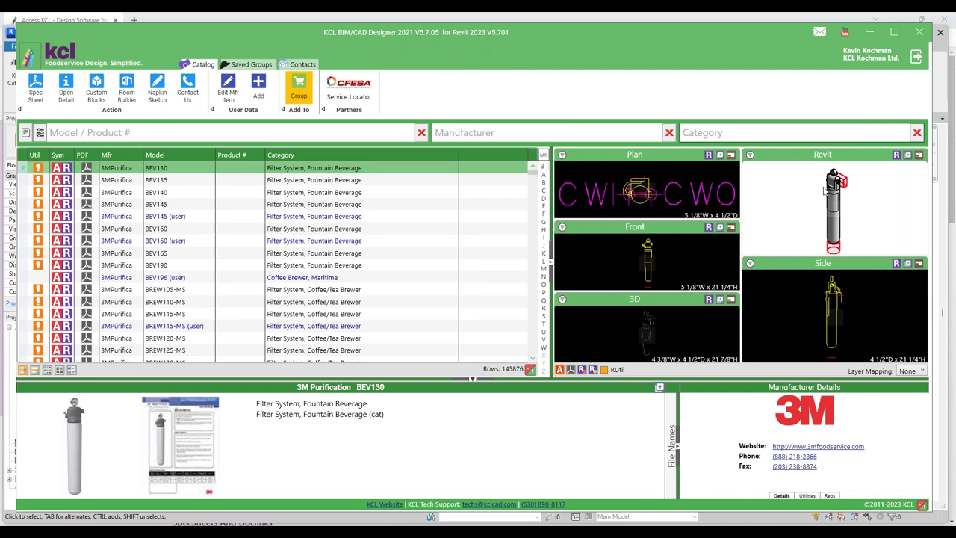
# - Filter the catalog to Bakers Pride and load the 24-BP-4B-S20 range into Revit
pyautogui.click(464, 133)
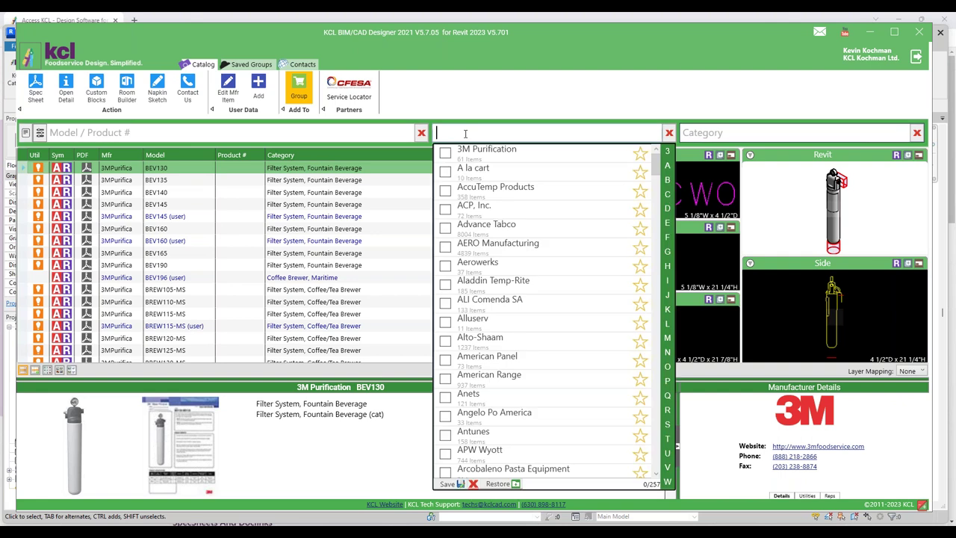
pyautogui.write('b')
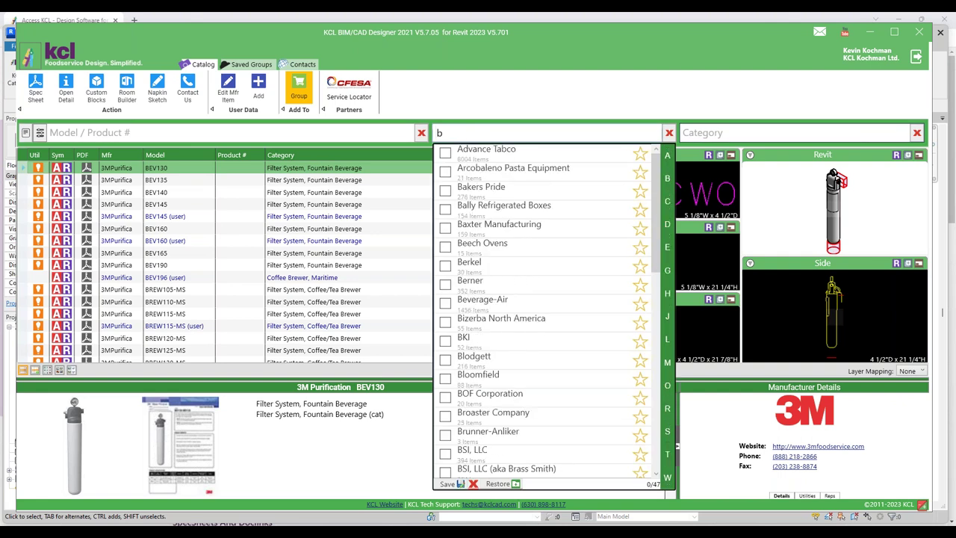
pyautogui.write('aker')
pyautogui.press('Return')
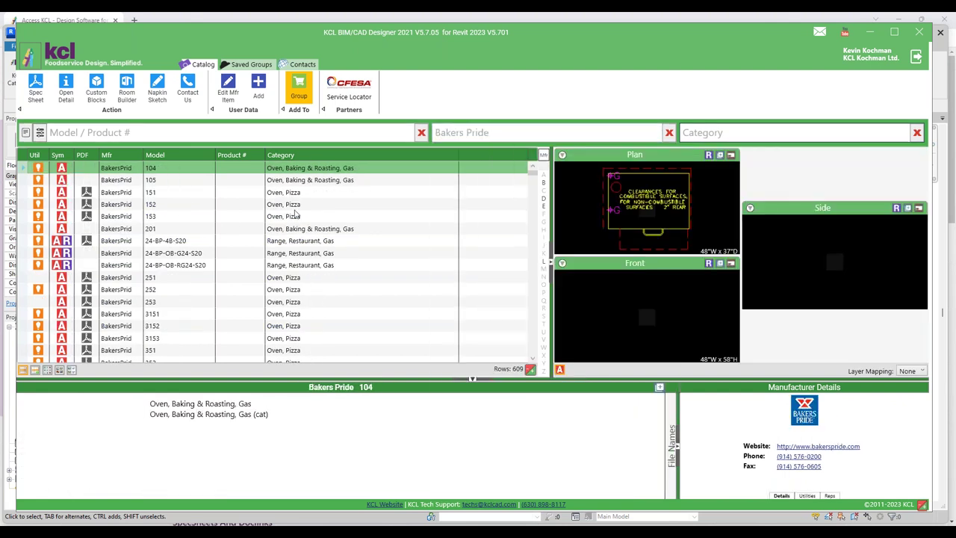
pyautogui.click(155, 242)
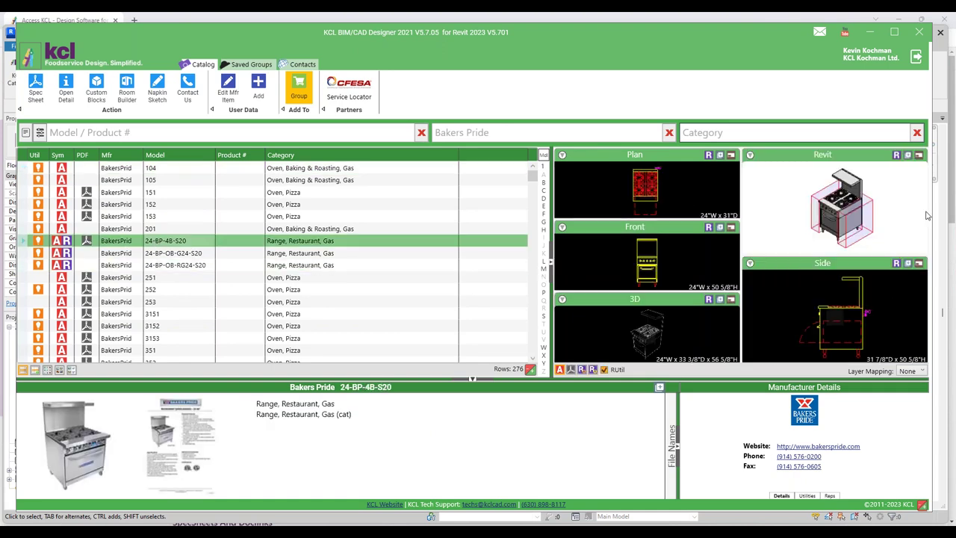
pyautogui.click(896, 155)
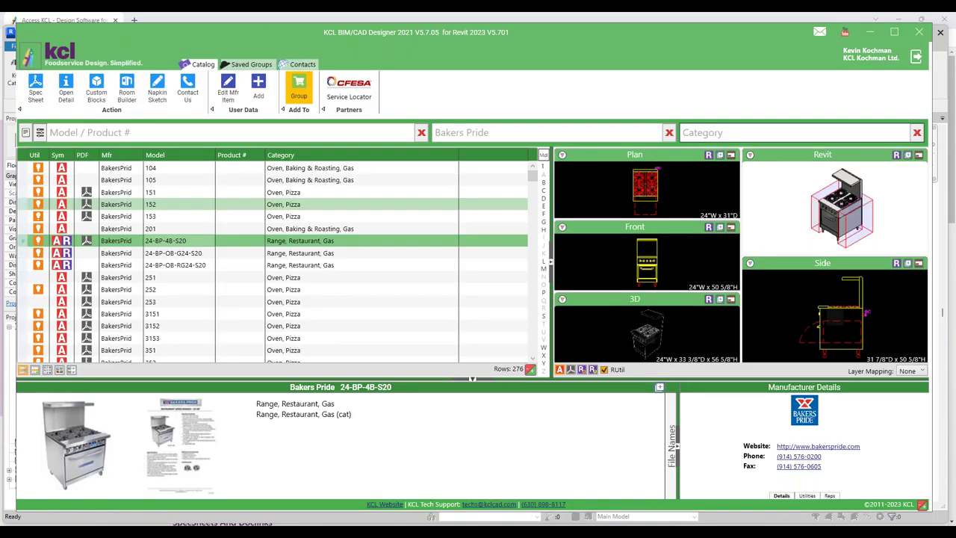
pyautogui.click(868, 33)
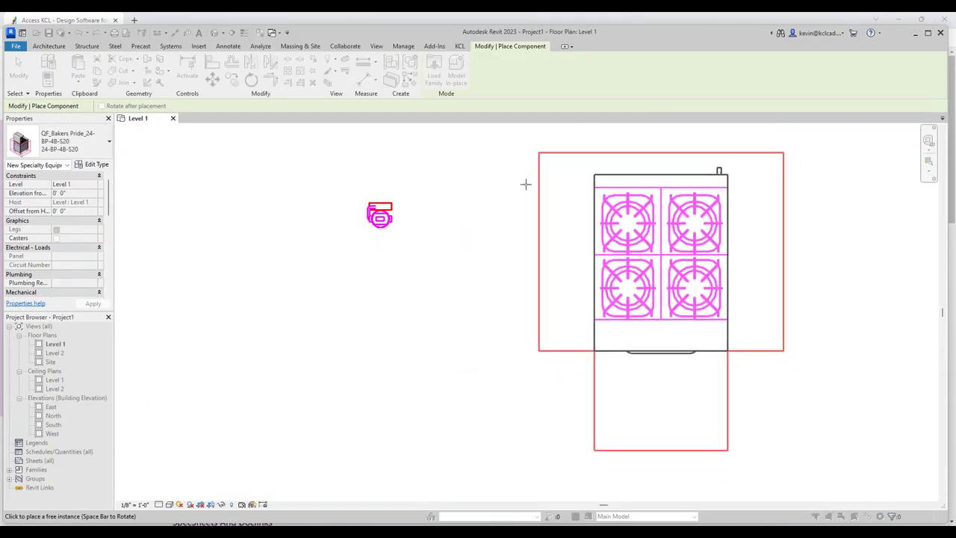
# - Place the 24-BP-4B-S20 range to the right of the filter, then select and inspect it
pyautogui.click(520, 185)
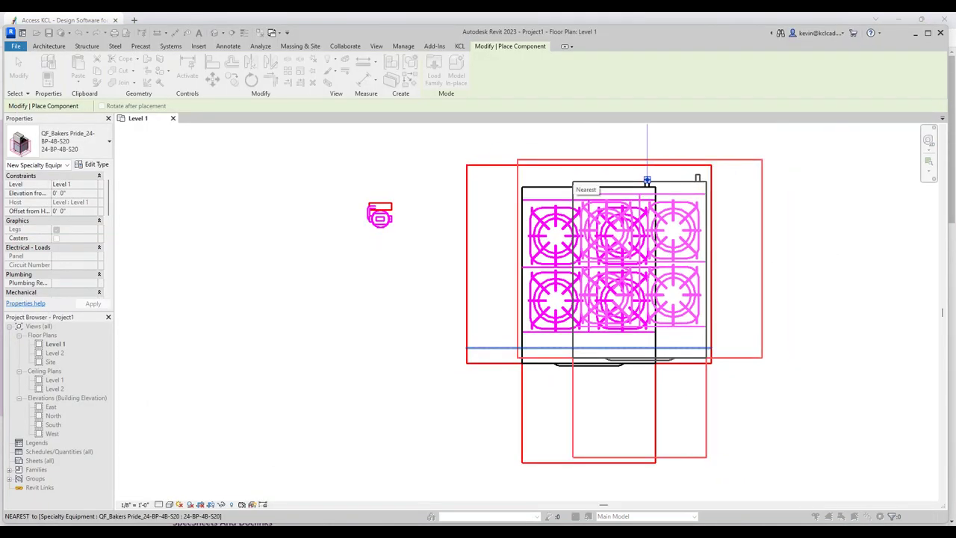
pyautogui.press('Escape')
pyautogui.press('Escape')
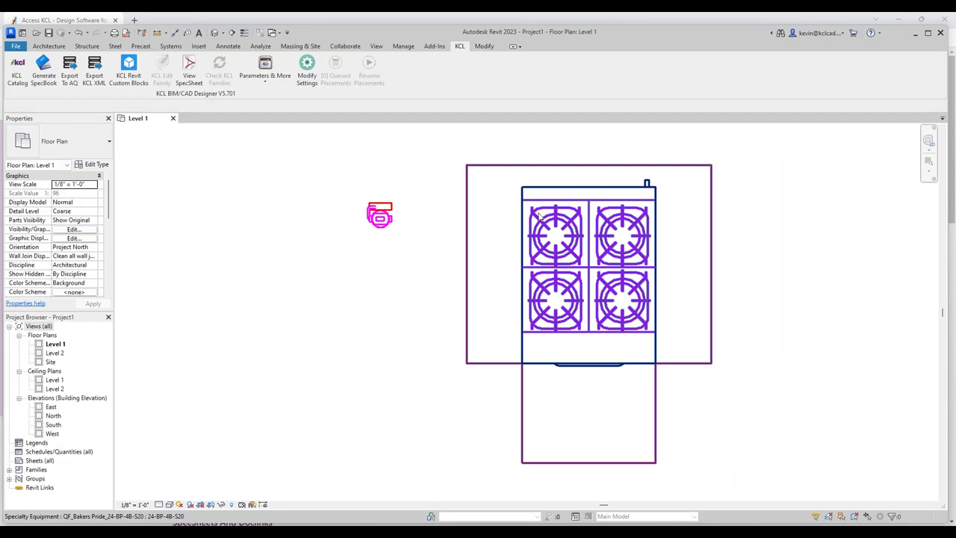
pyautogui.click(527, 272)
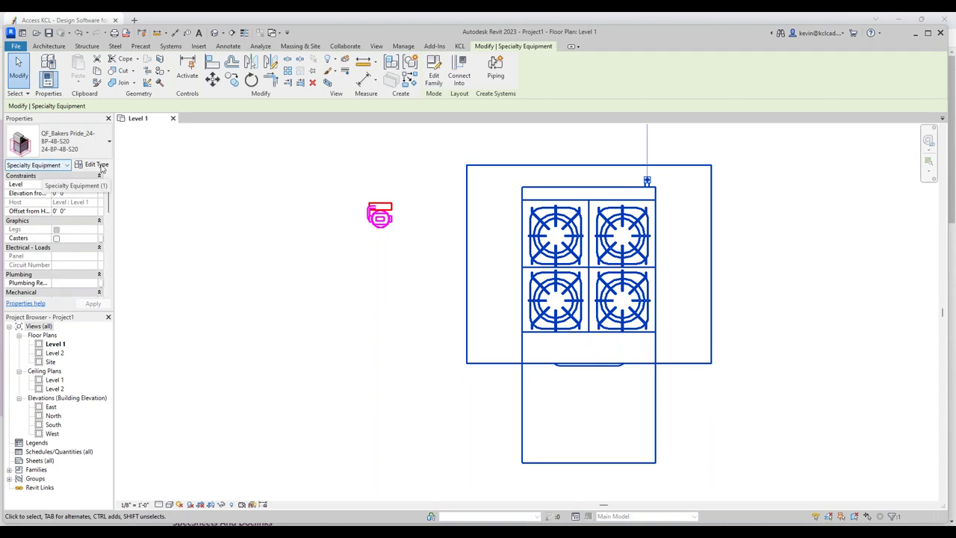
pyautogui.scroll(-1, 758, 179)
pyautogui.scroll(-1, 759, 179)
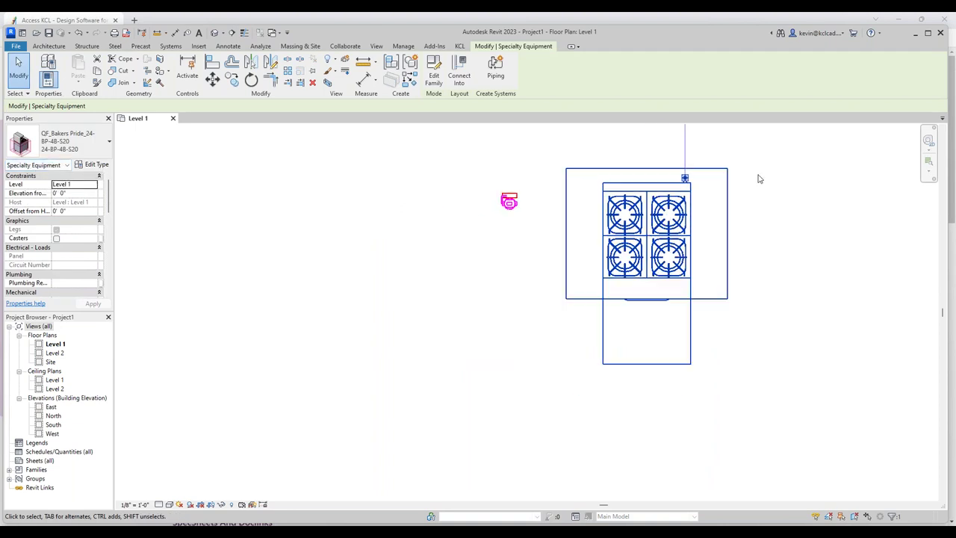
pyautogui.click(512, 266)
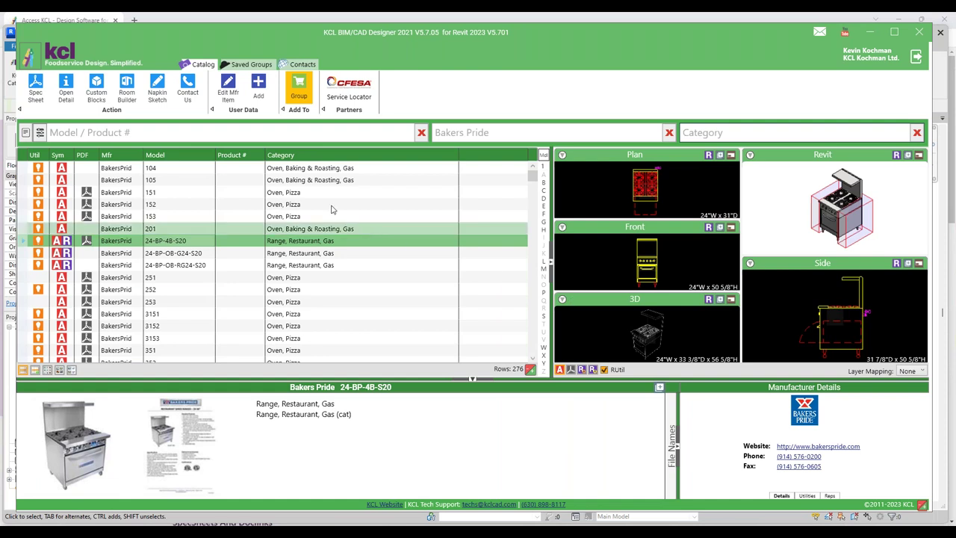
# - Select the Bakers Pride 151 pizza oven and load it into Revit
pyautogui.click(299, 193)
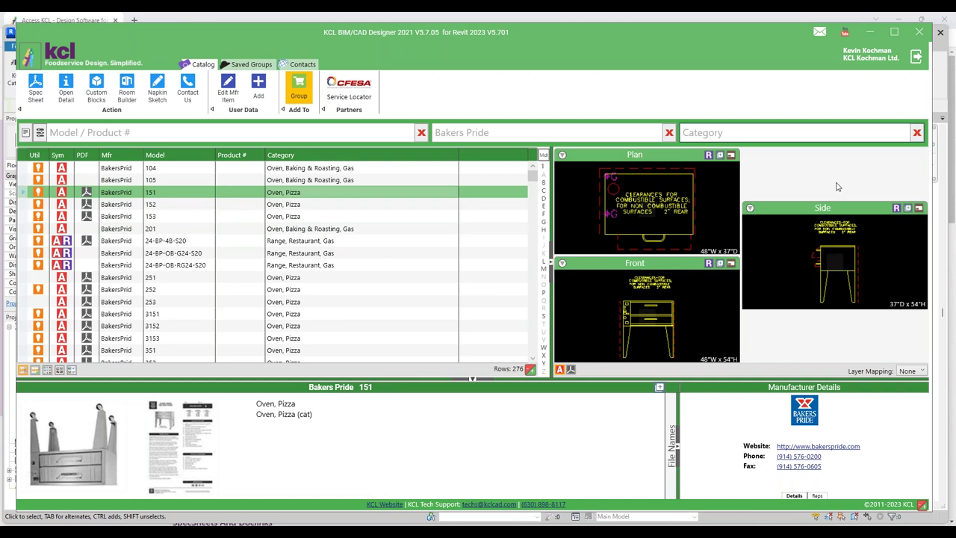
pyautogui.click(708, 156)
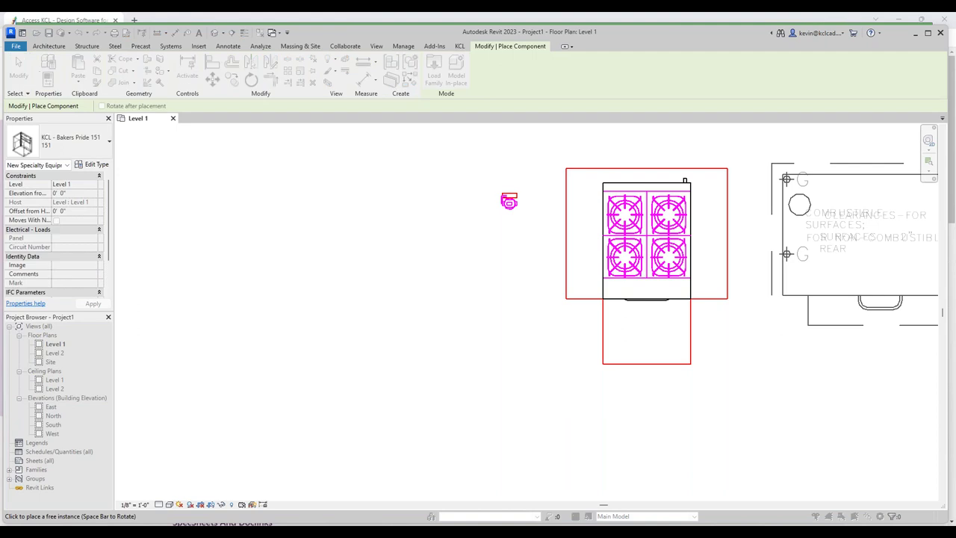
pyautogui.click(265, 167)
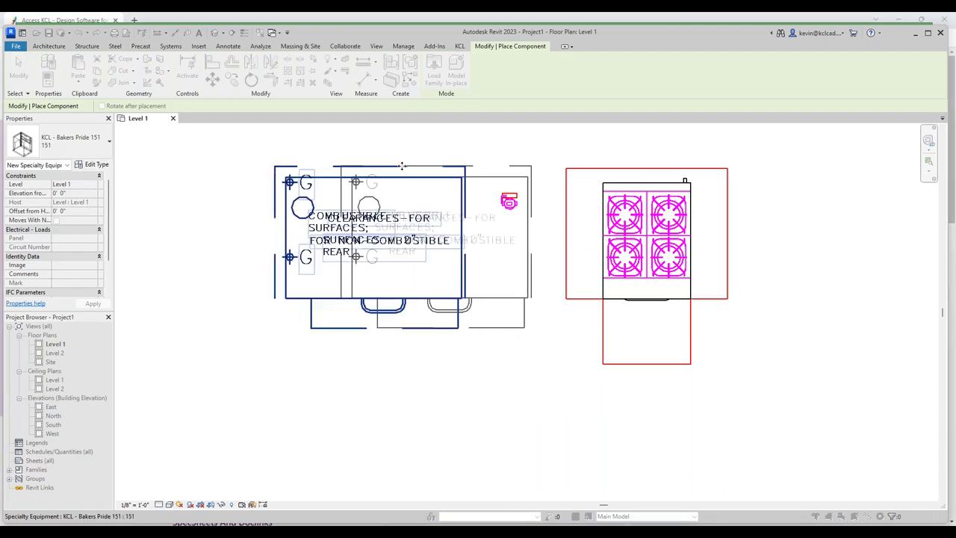
pyautogui.press('Escape')
pyautogui.press('Escape')
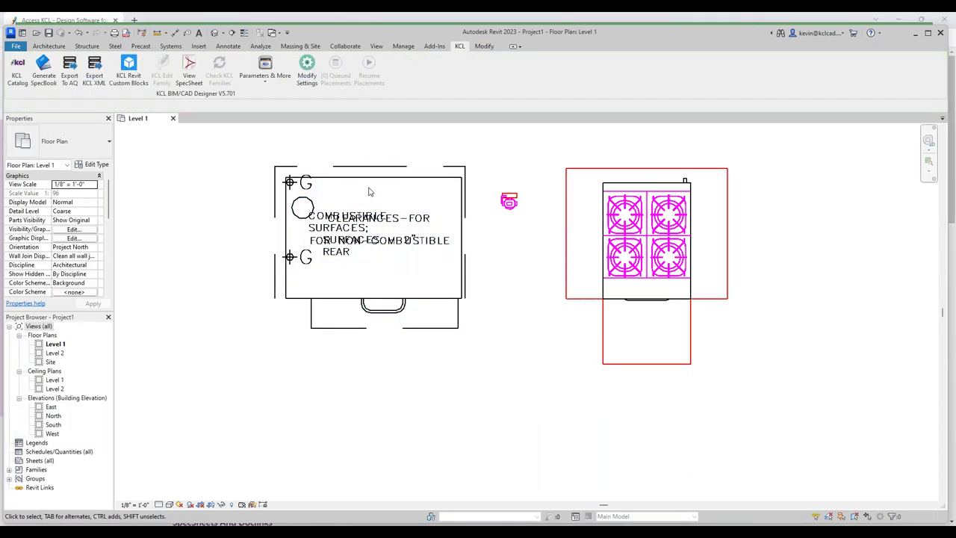
pyautogui.click(334, 185)
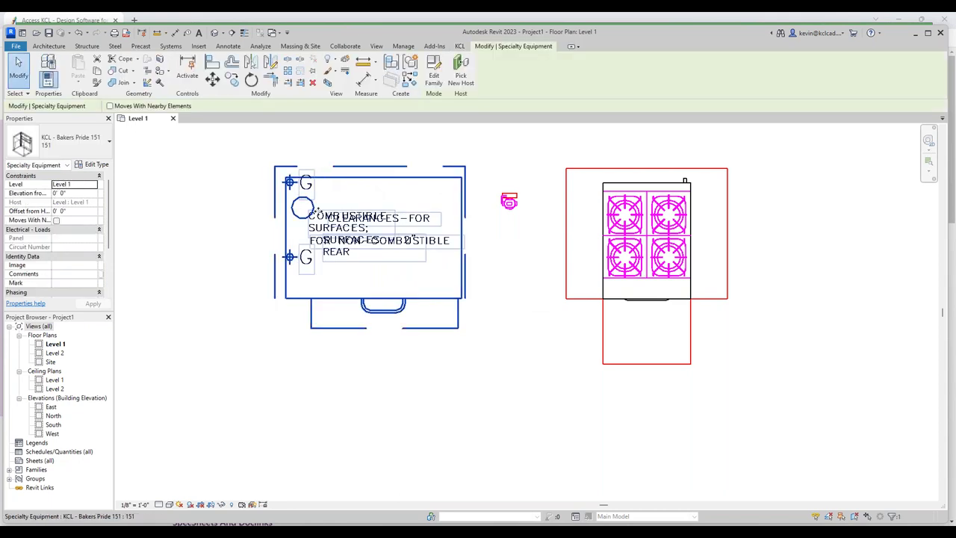
pyautogui.click(94, 164)
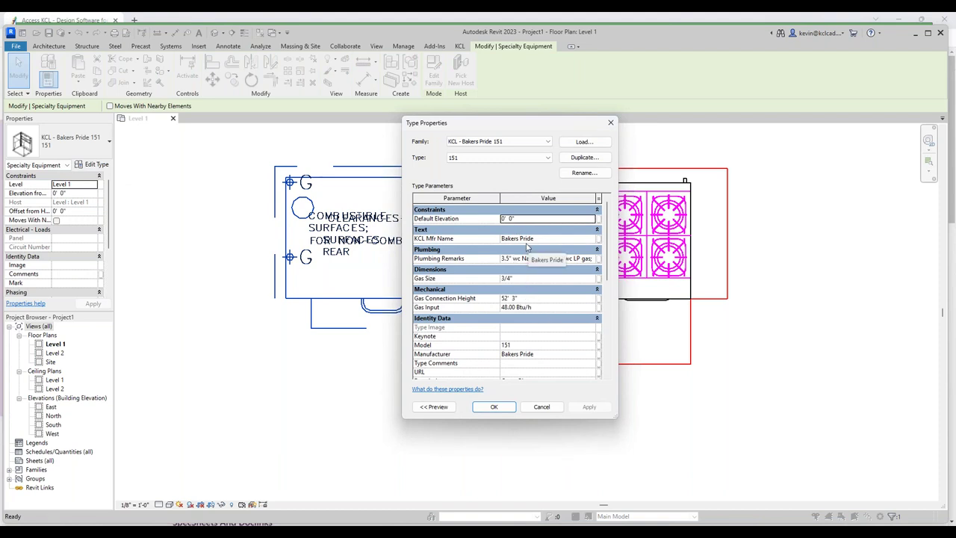
pyautogui.scroll(-2, 539, 325)
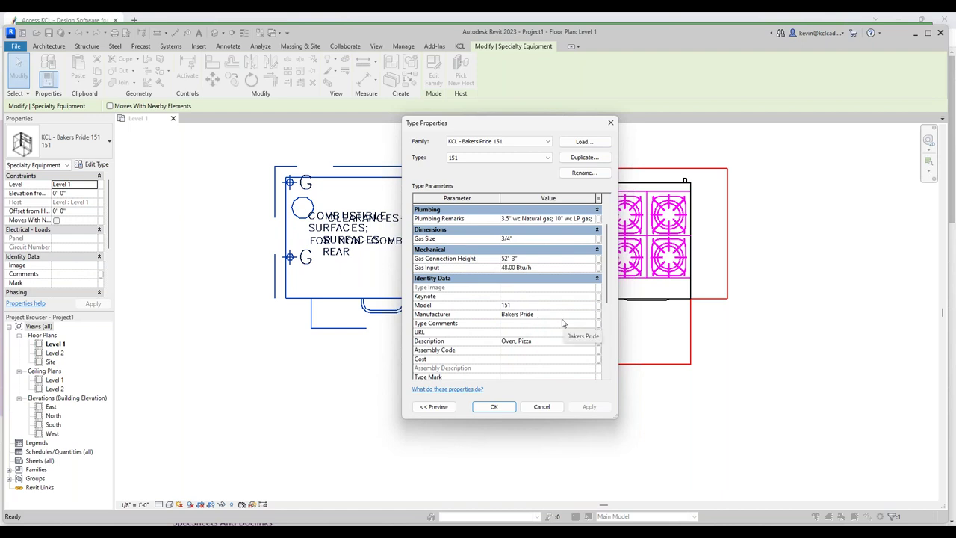
pyautogui.click(545, 407)
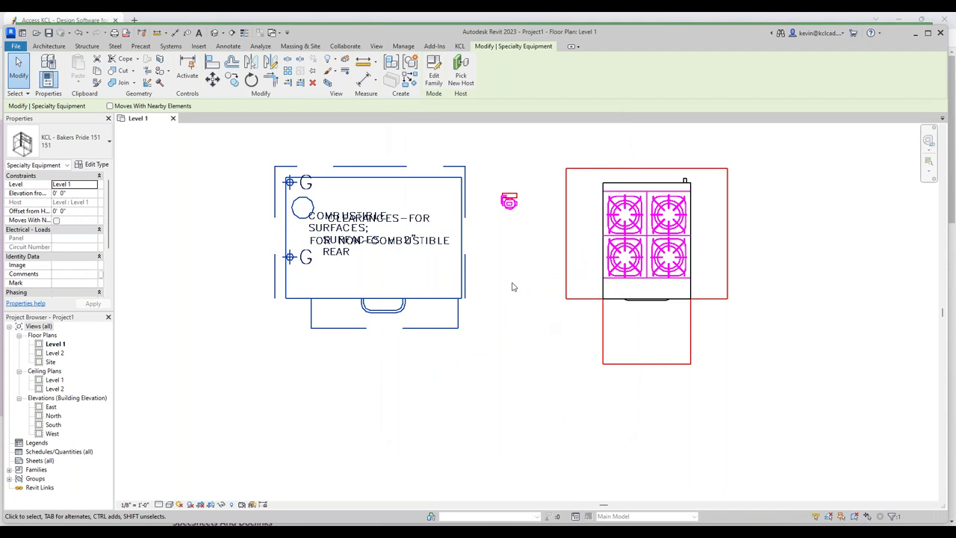
# - In the South elevation, drag both BEV130 filters up about 6 ft above the floor line
pyautogui.doubleClick(52, 424)
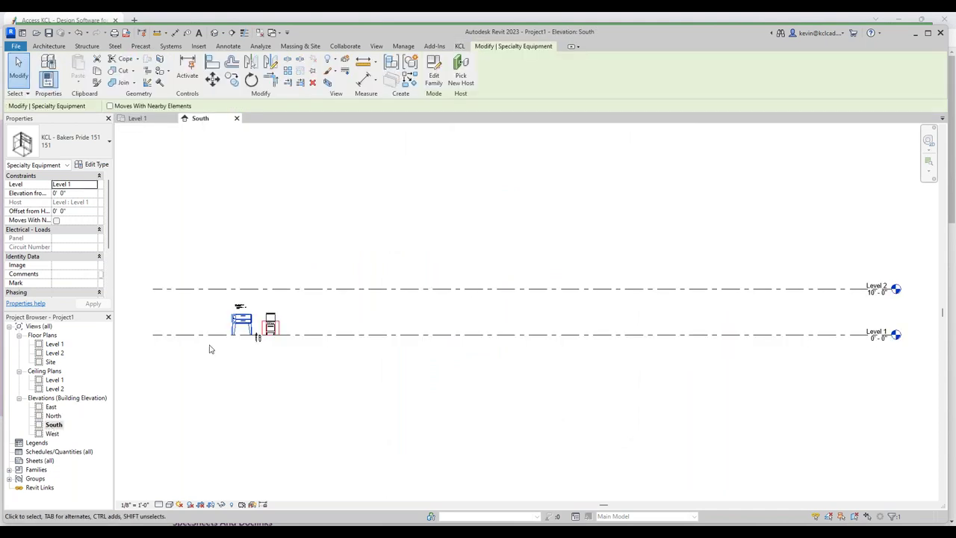
pyautogui.scroll(4, 213, 329)
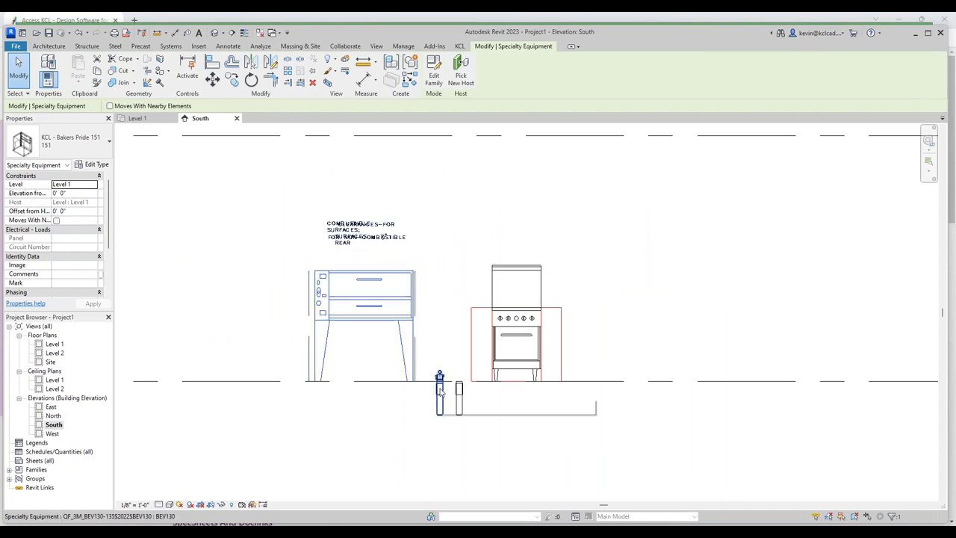
pyautogui.moveTo(440, 390); pyautogui.dragTo(420, 242)
pyautogui.moveTo(458, 395); pyautogui.dragTo(455, 256)
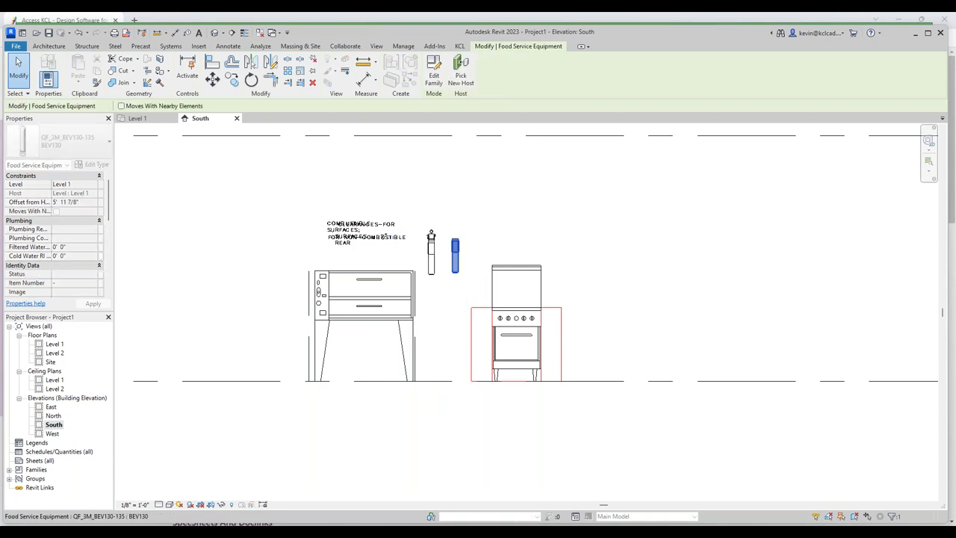
pyautogui.press('Escape')
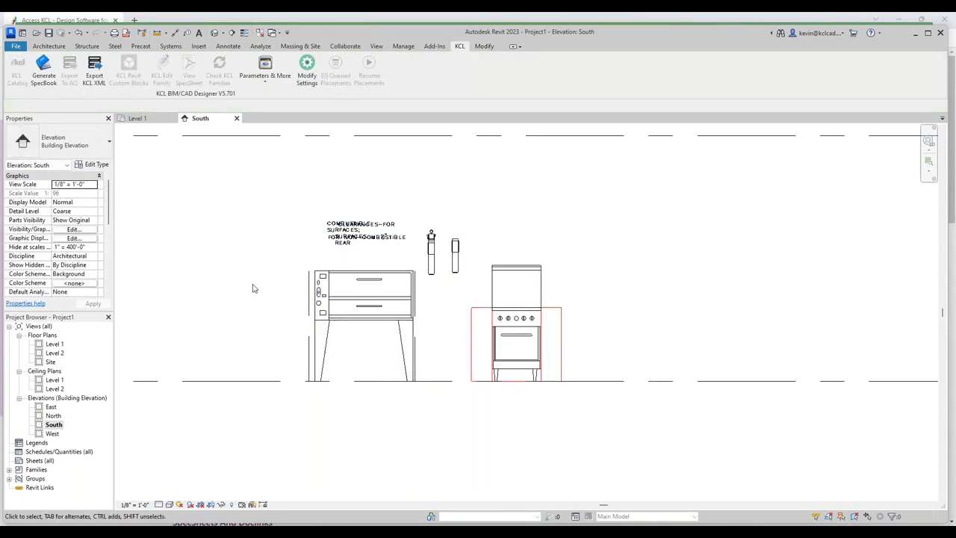
pyautogui.doubleClick(54, 343)
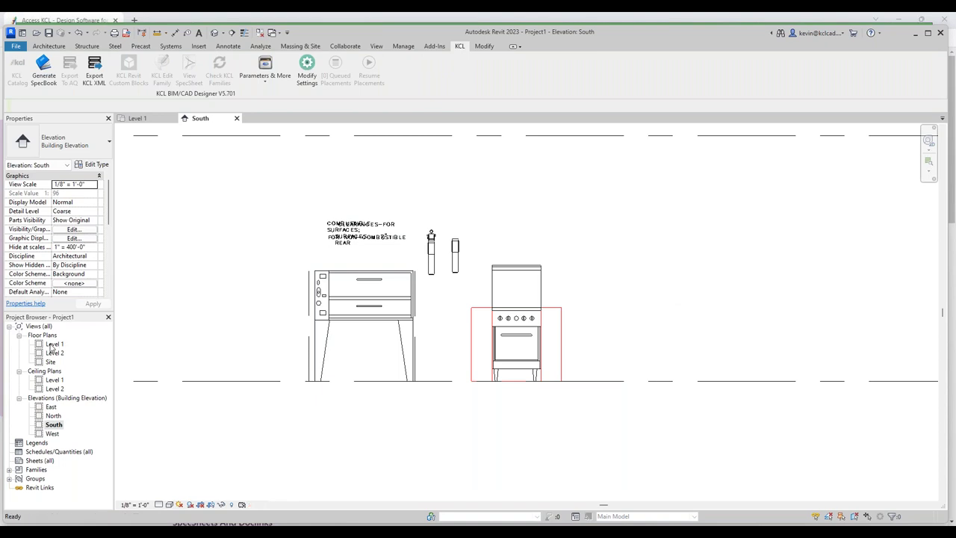
# - Create the default 3D view and drag the pizza oven further away from the range
pyautogui.click(376, 46)
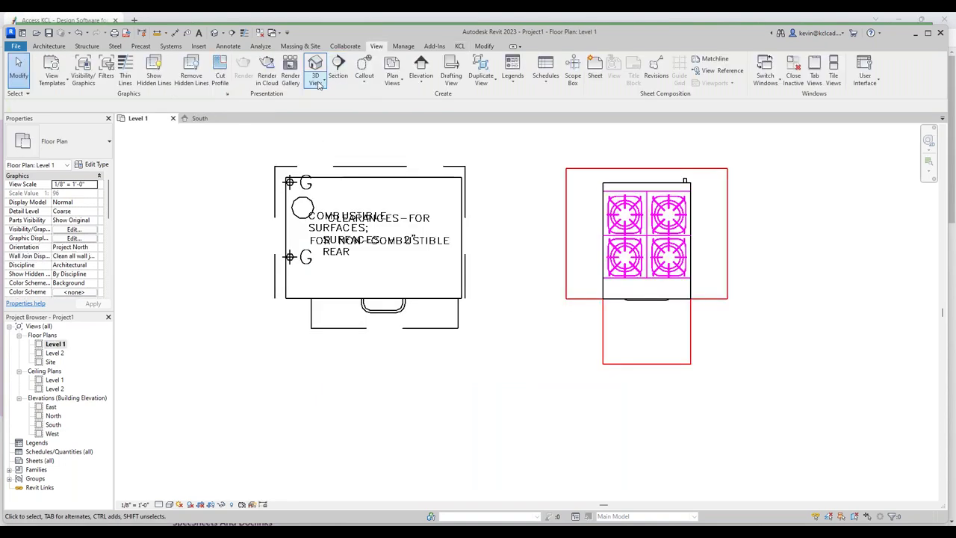
pyautogui.click(318, 83)
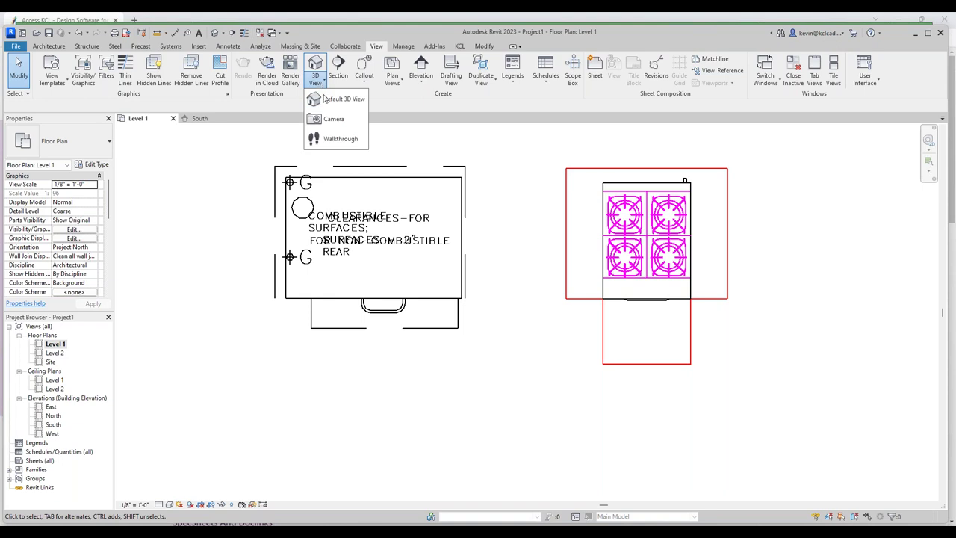
pyautogui.click(329, 98)
pyautogui.scroll(6, 454, 216)
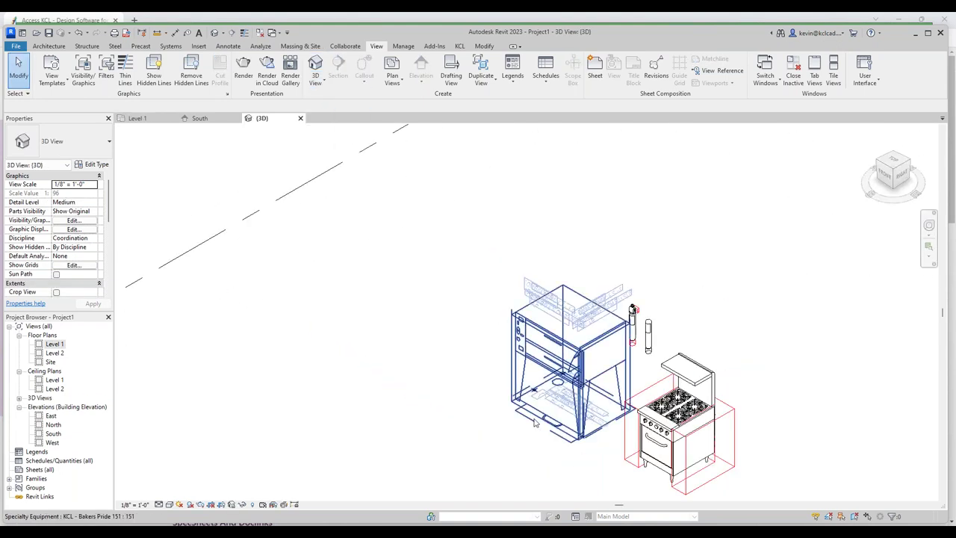
pyautogui.moveTo(571, 347); pyautogui.dragTo(510, 301)
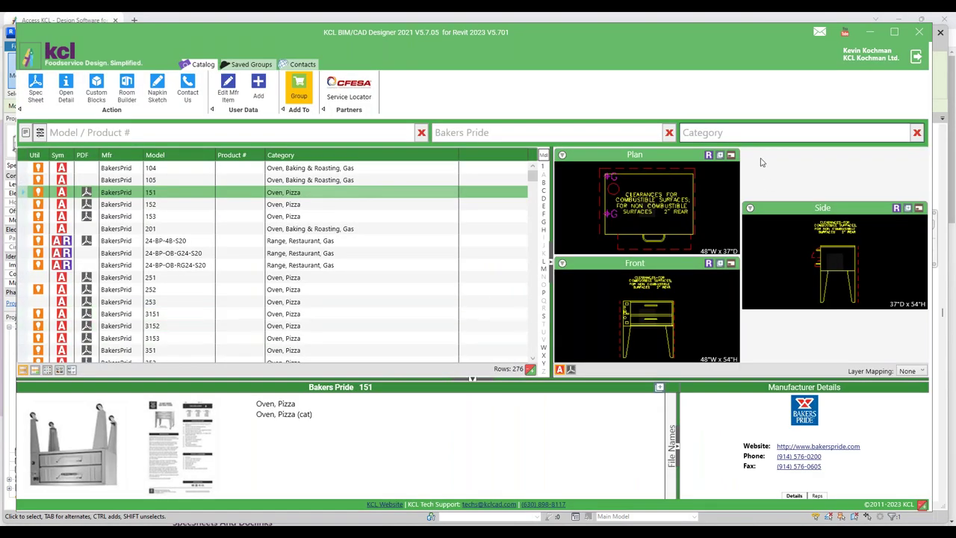
# - Switch the manufacturer filter to Alto-Shaam and load the 1000-MH2-1 hot holding cabinet into Revit
pyautogui.click(446, 132)
pyautogui.write('alto')
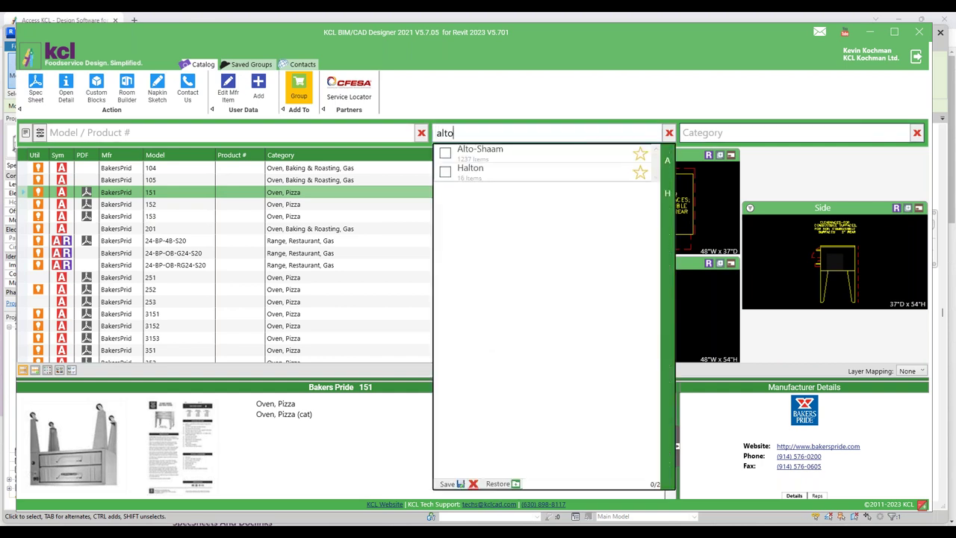
pyautogui.click(480, 150)
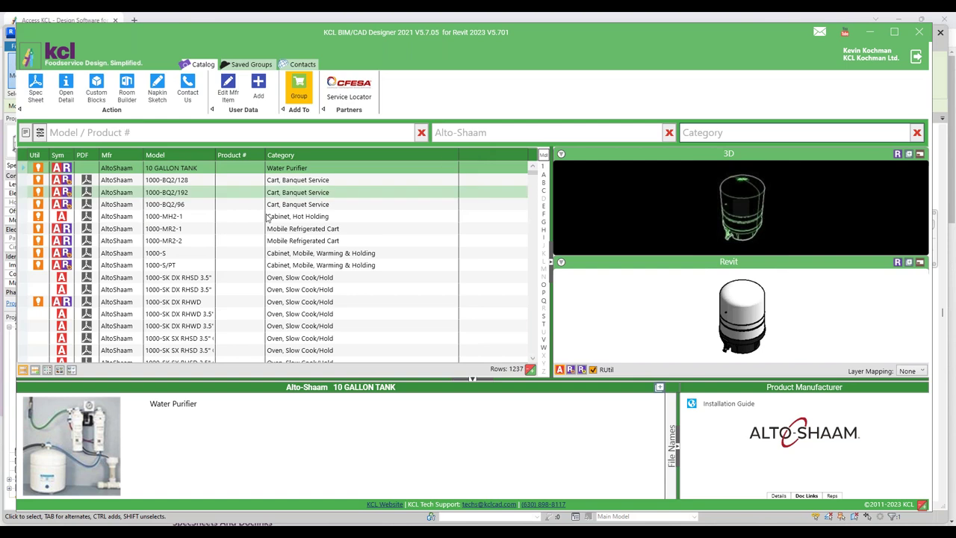
pyautogui.click(188, 217)
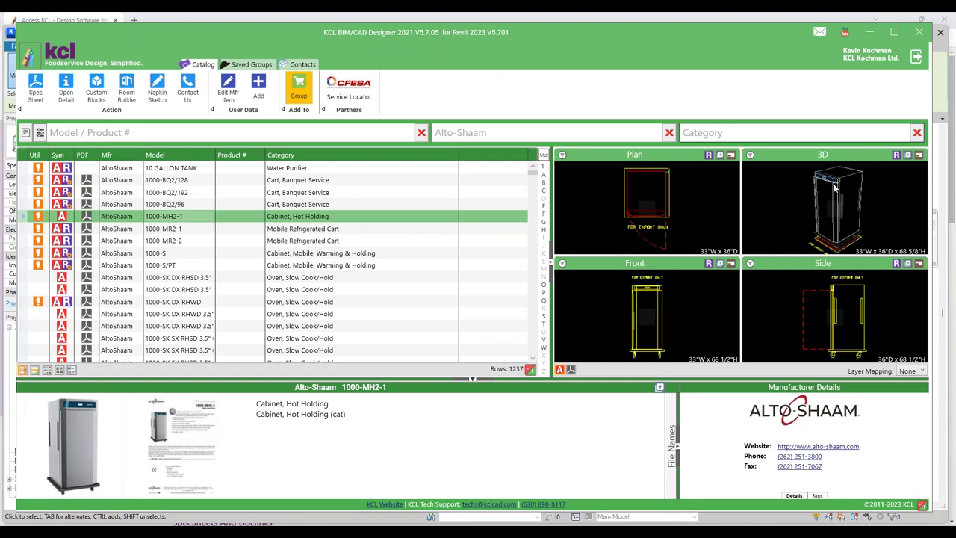
pyautogui.click(896, 155)
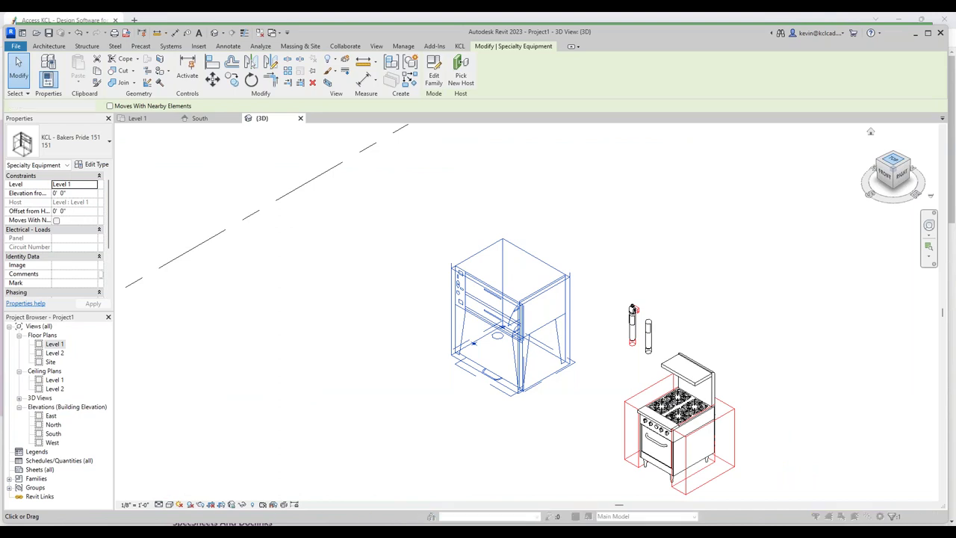
# - Place the 1000-MH2-1 cabinet beside the pizza oven and review its type properties without changes
pyautogui.click(421, 393)
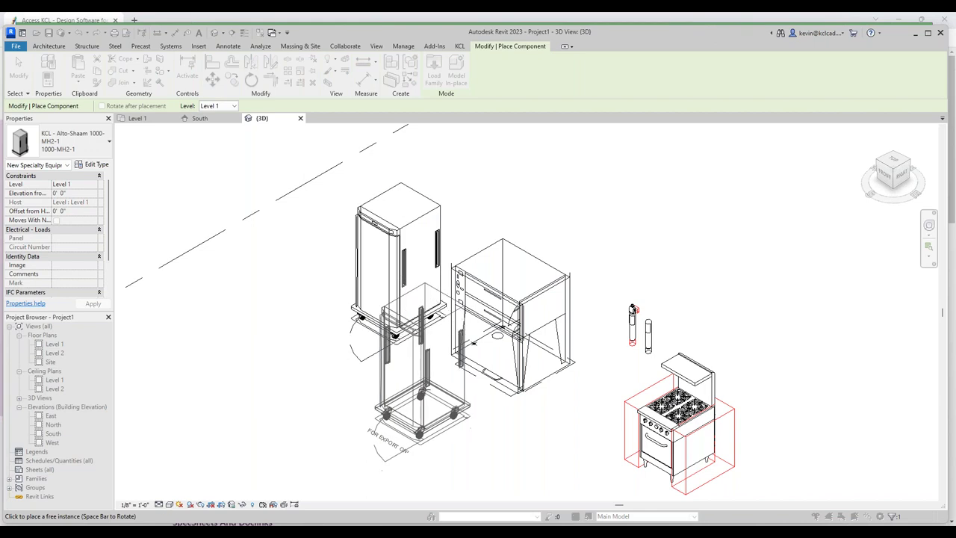
pyautogui.press('Escape')
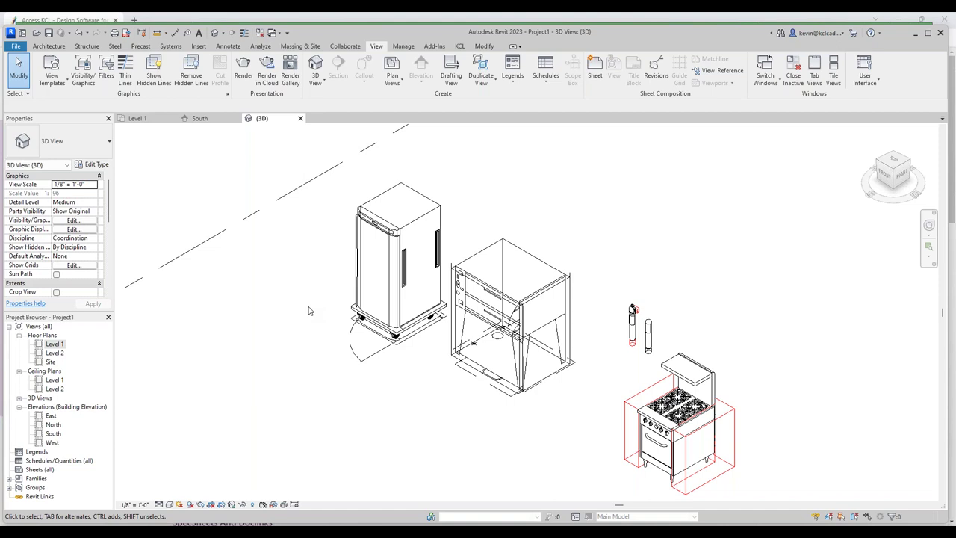
pyautogui.click(379, 289)
pyautogui.click(100, 168)
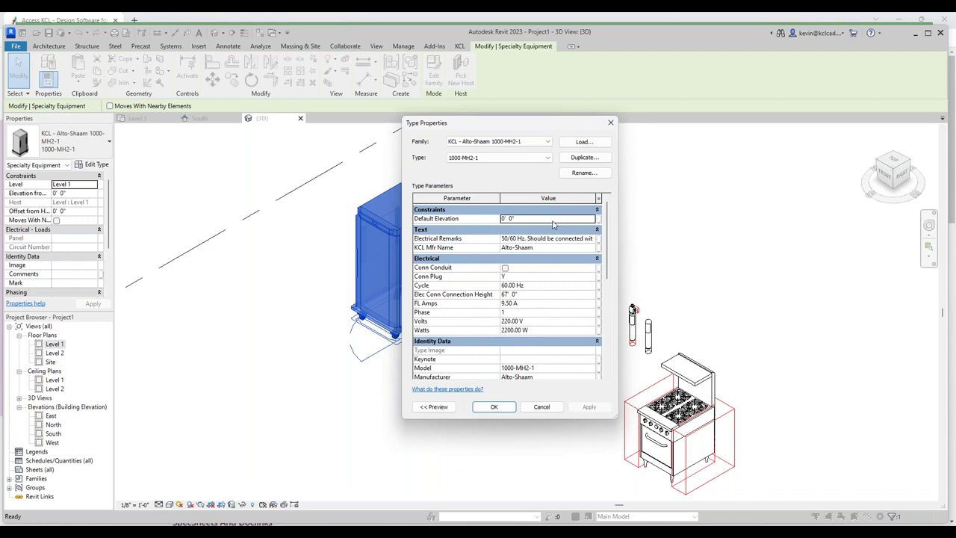
pyautogui.click(547, 410)
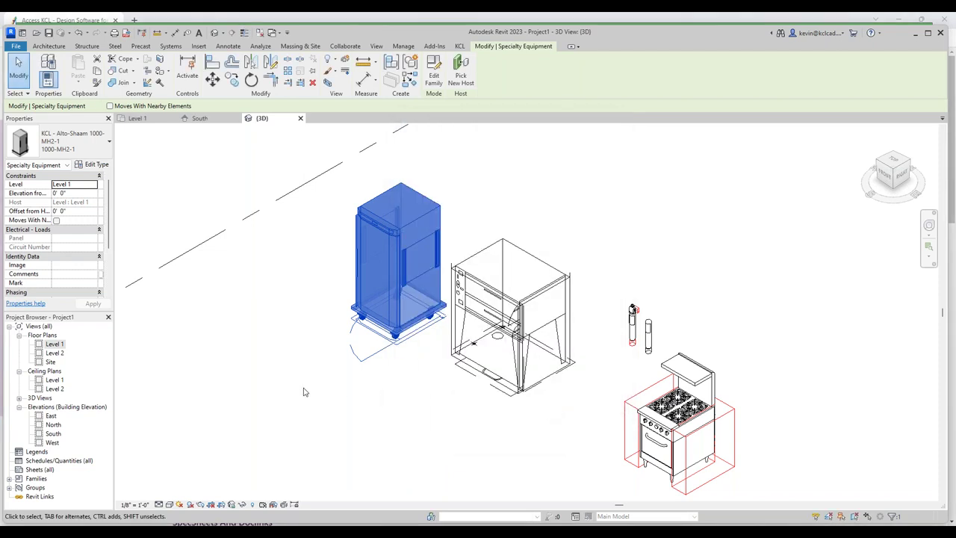
pyautogui.doubleClick(53, 433)
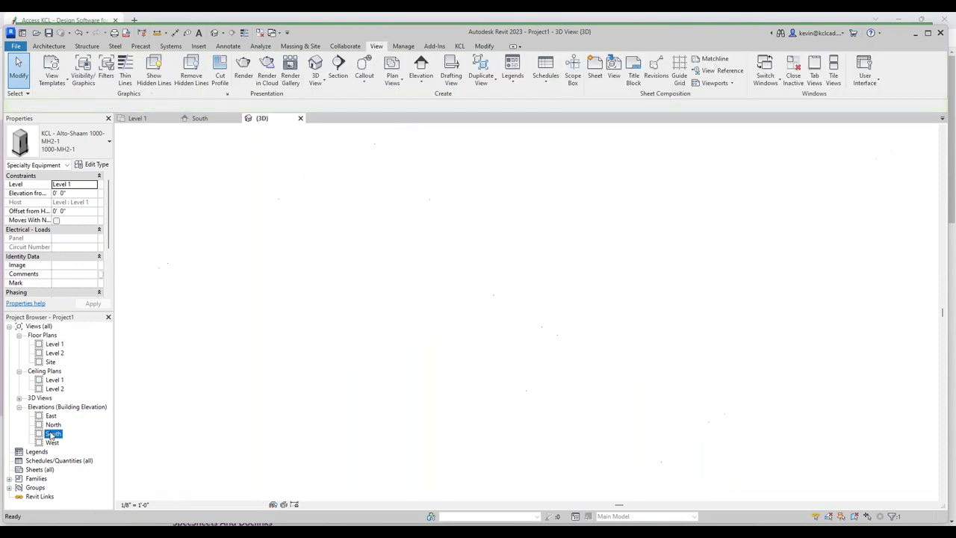
# - Move the Bakers Pride pizza oven down against the hot holding cabinet in the Level 1 plan
pyautogui.moveTo(192, 415); pyautogui.dragTo(298, 421, button='middle')
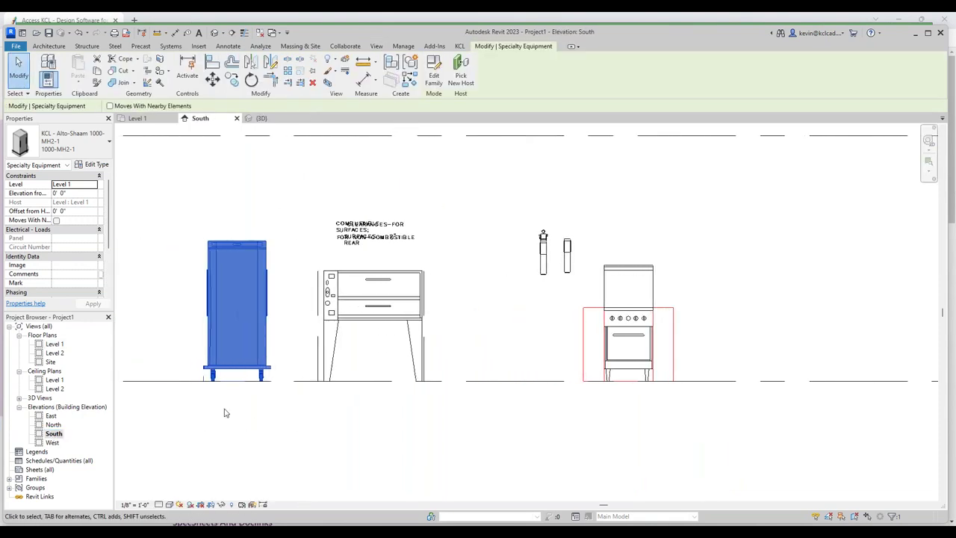
pyautogui.click(221, 410)
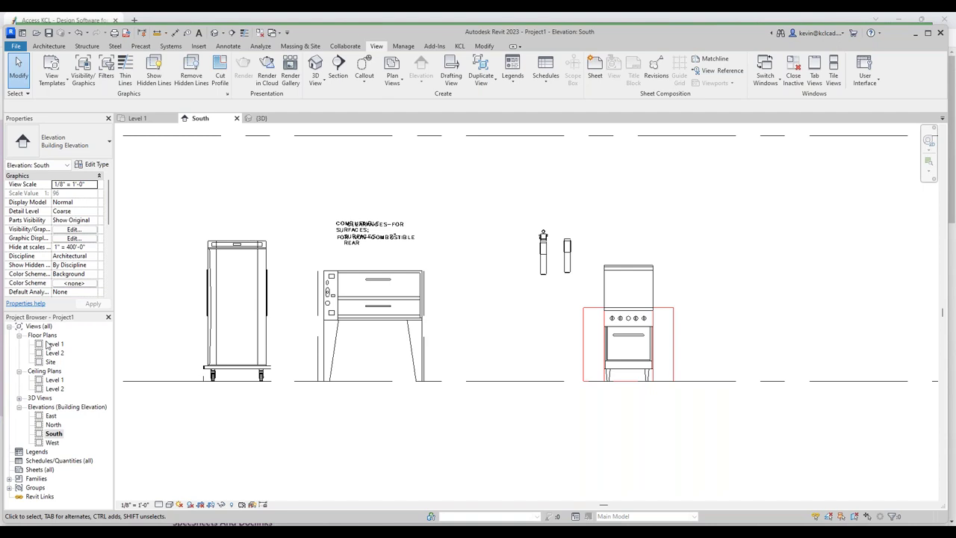
pyautogui.doubleClick(51, 345)
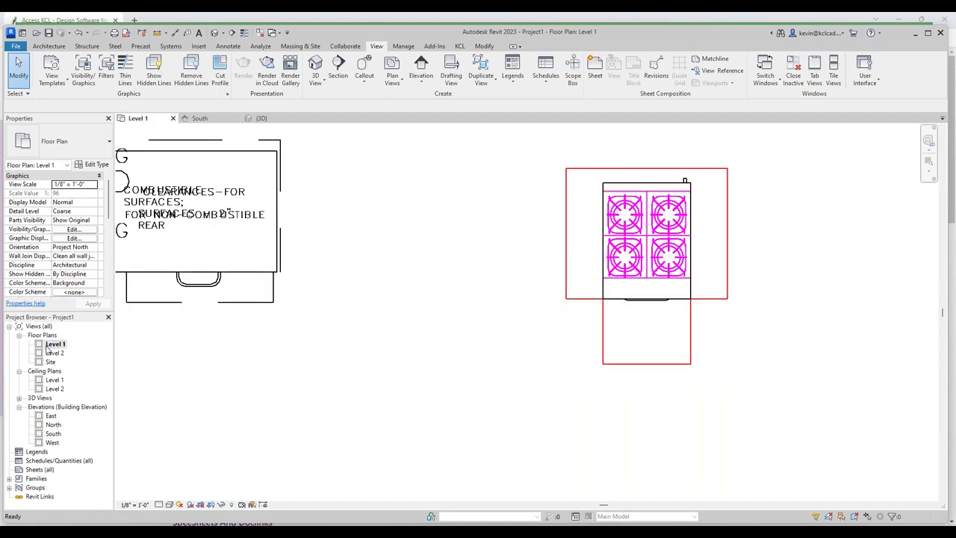
pyautogui.scroll(-3, 443, 284)
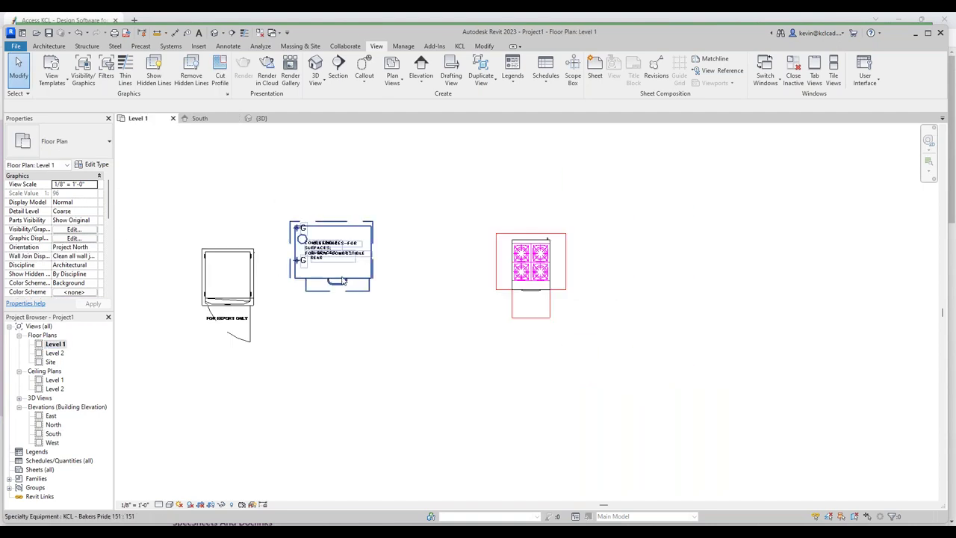
pyautogui.click(342, 280)
pyautogui.moveTo(348, 324); pyautogui.dragTo(274, 259)
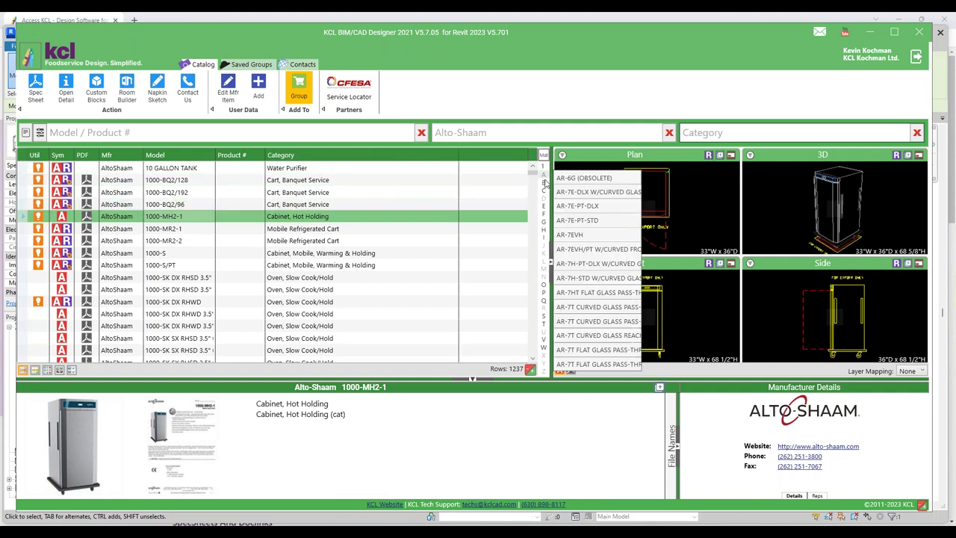
# - Filter the catalog to Bakers Pride and select the 24-BP-4B-S20 restaurant range
pyautogui.click(543, 183)
pyautogui.click(474, 135)
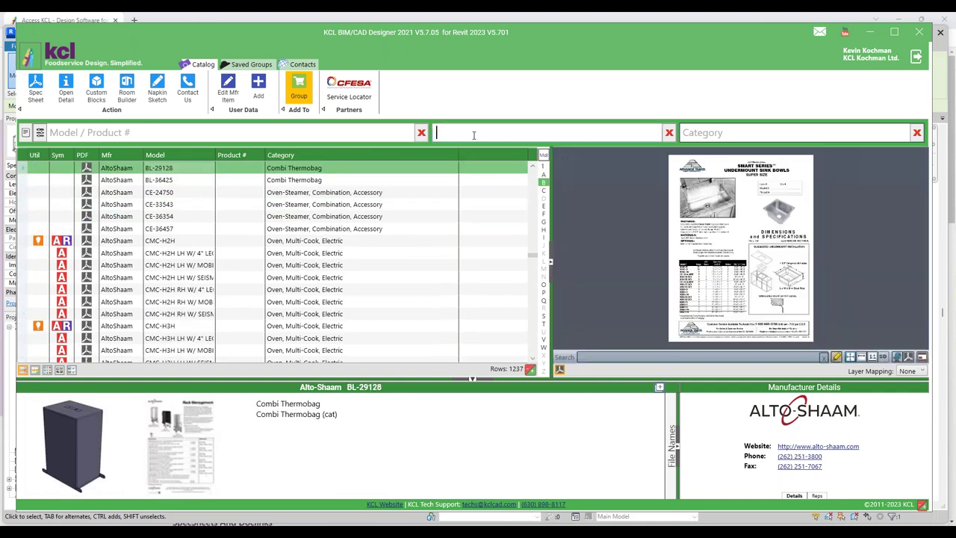
pyautogui.write('baker')
pyautogui.click(483, 150)
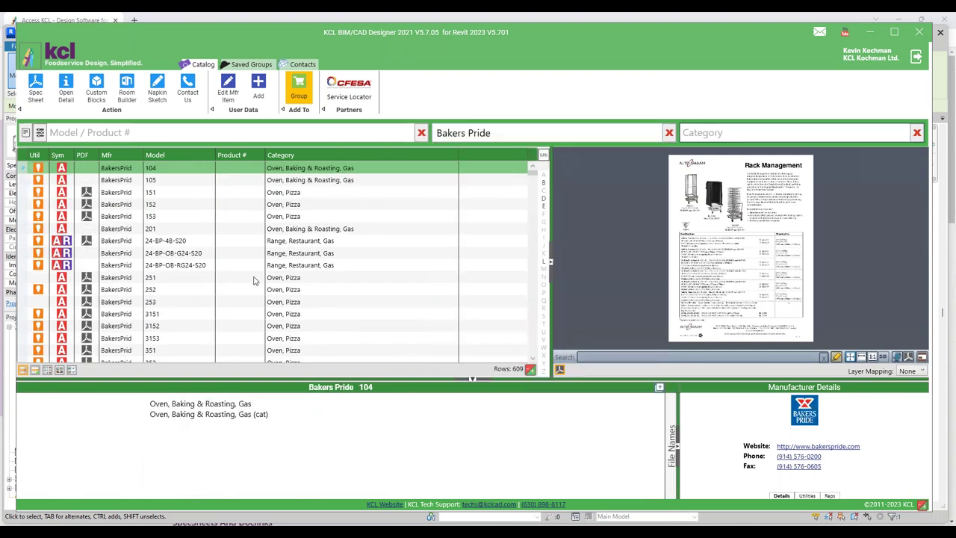
pyautogui.click(169, 243)
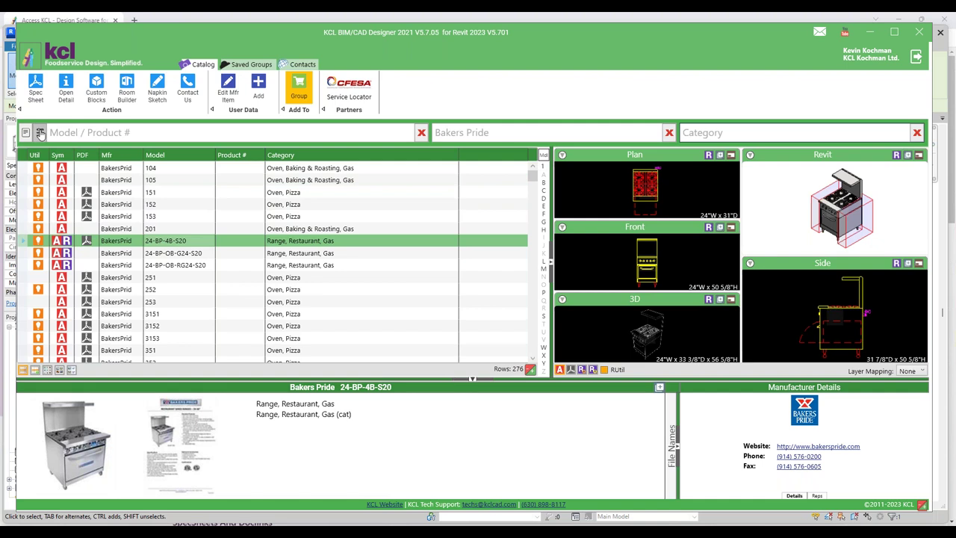
# - Limit results to items with Revit files and clear the Bakers Pride manufacturer filter
pyautogui.click(41, 133)
pyautogui.click(132, 151)
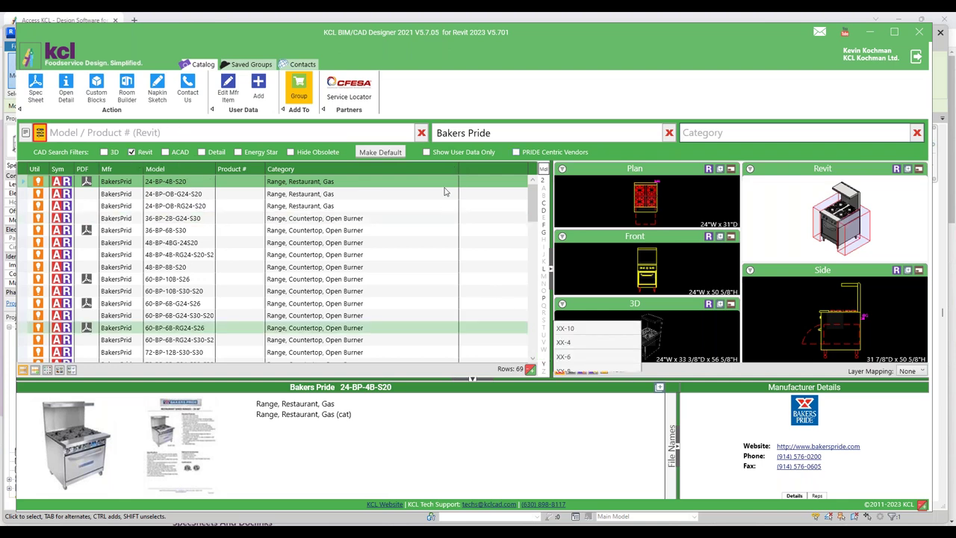
pyautogui.click(668, 133)
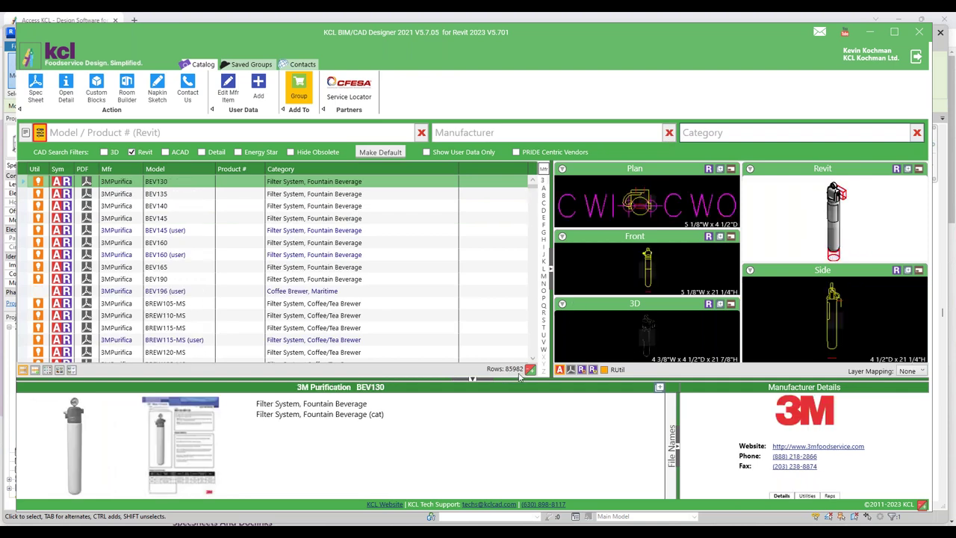
# - Filter the catalog to Broaster Company and select the 85781 electric fryer
pyautogui.click(475, 132)
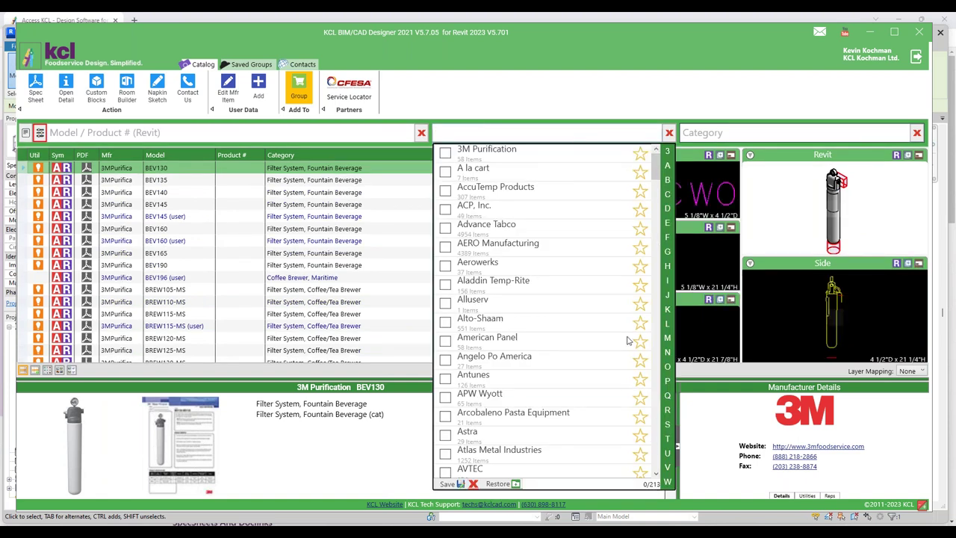
pyautogui.click(715, 132)
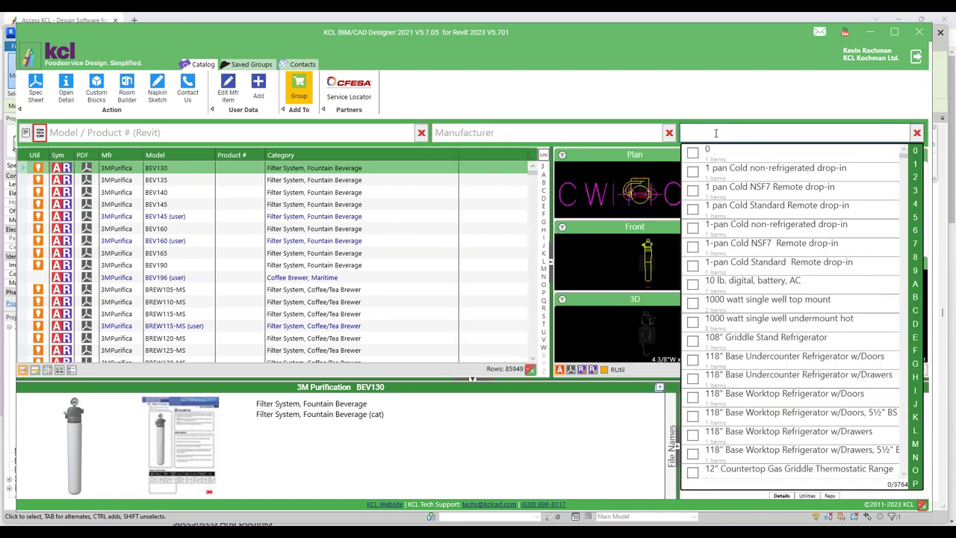
pyautogui.click(460, 133)
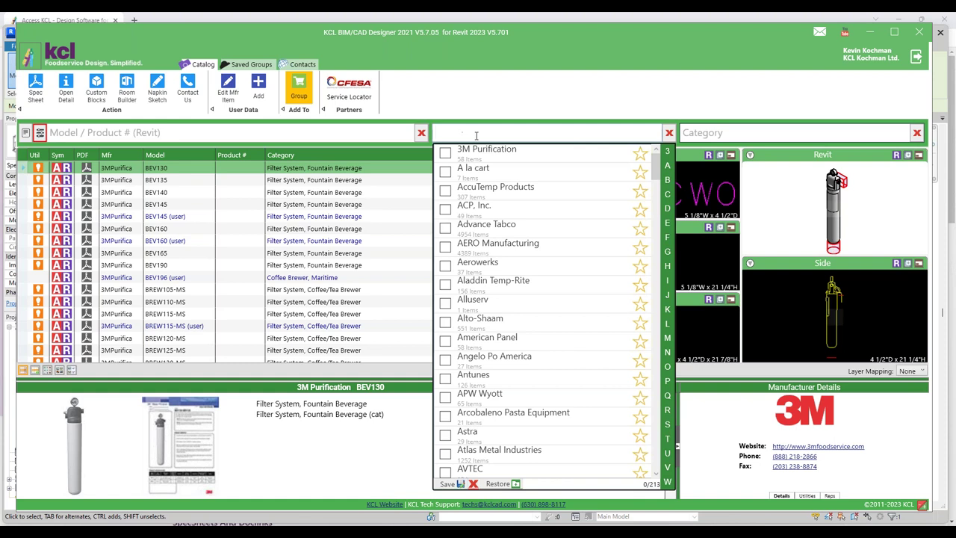
pyautogui.write('bro')
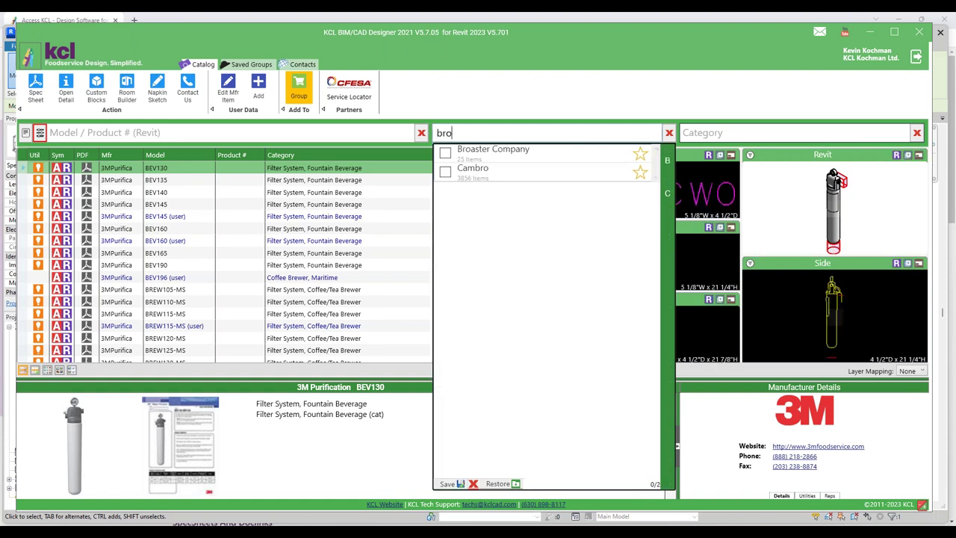
pyautogui.click(484, 148)
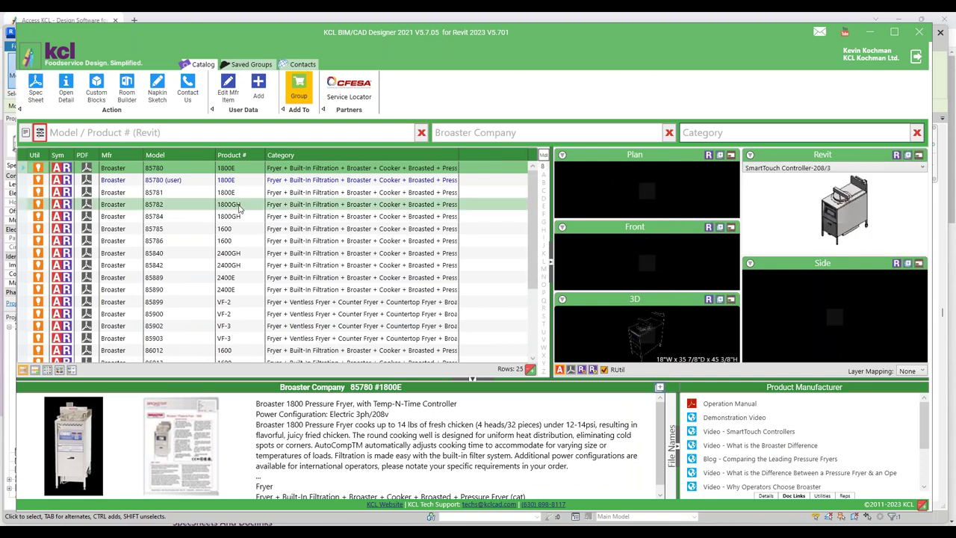
pyautogui.click(239, 209)
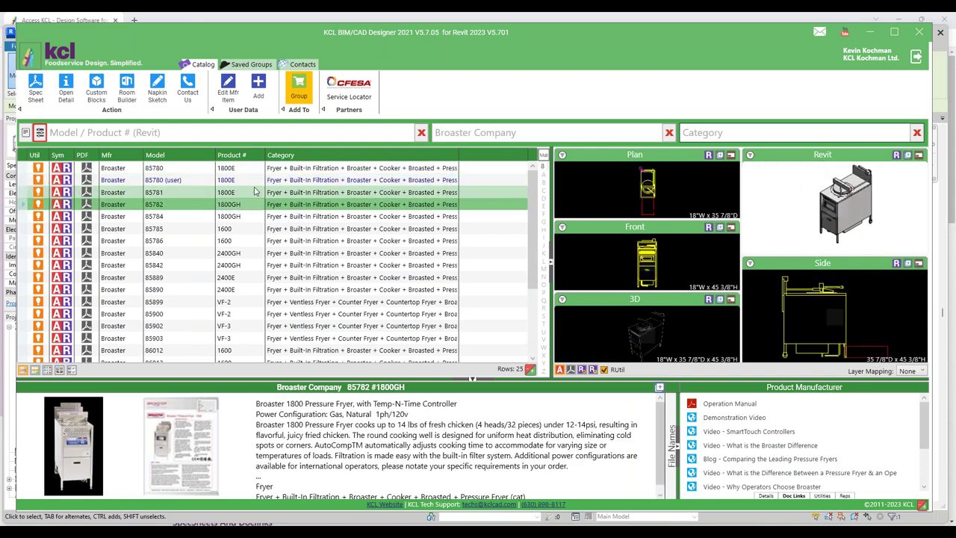
pyautogui.click(254, 195)
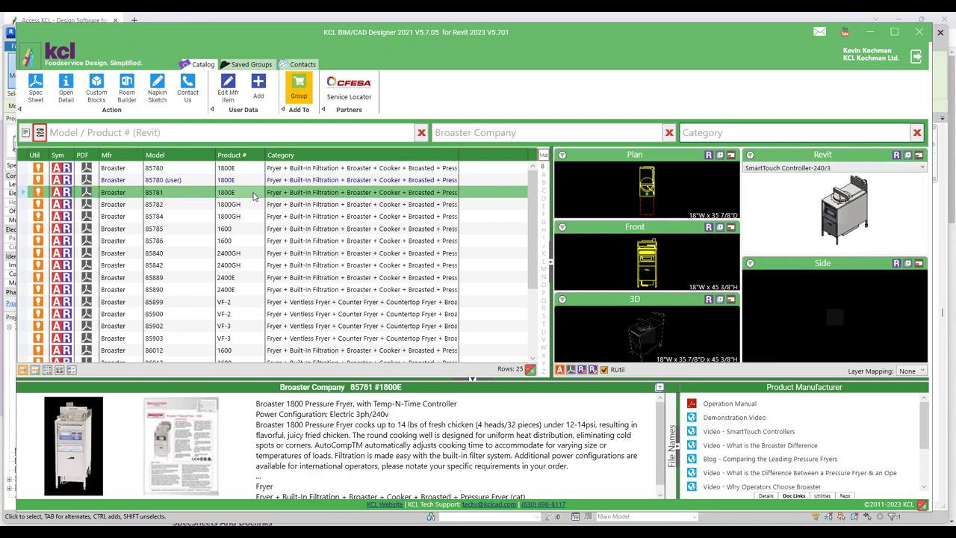
# - Load the 85781 with Temp-N-Time Controller-240/3 into Revit and place it on the plan
pyautogui.click(884, 170)
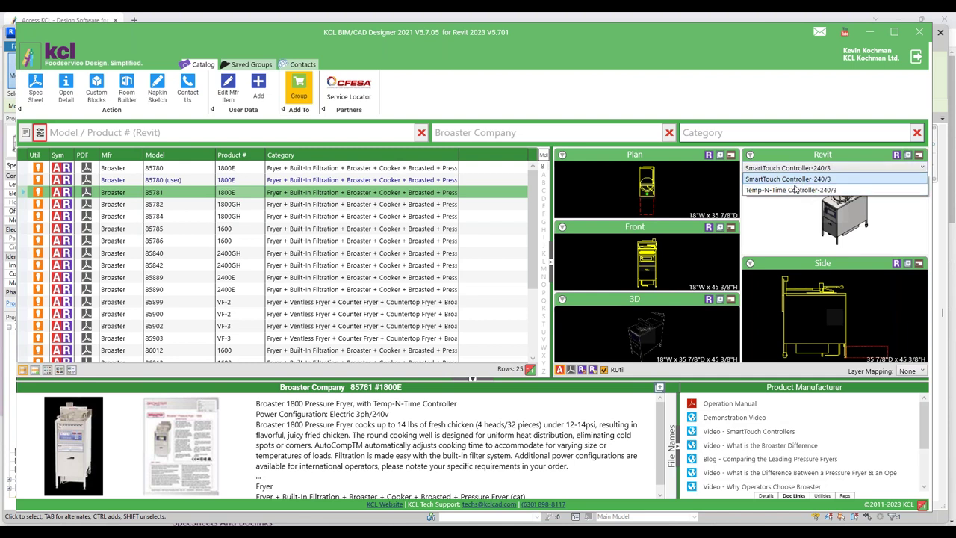
pyautogui.click(792, 189)
pyautogui.click(896, 155)
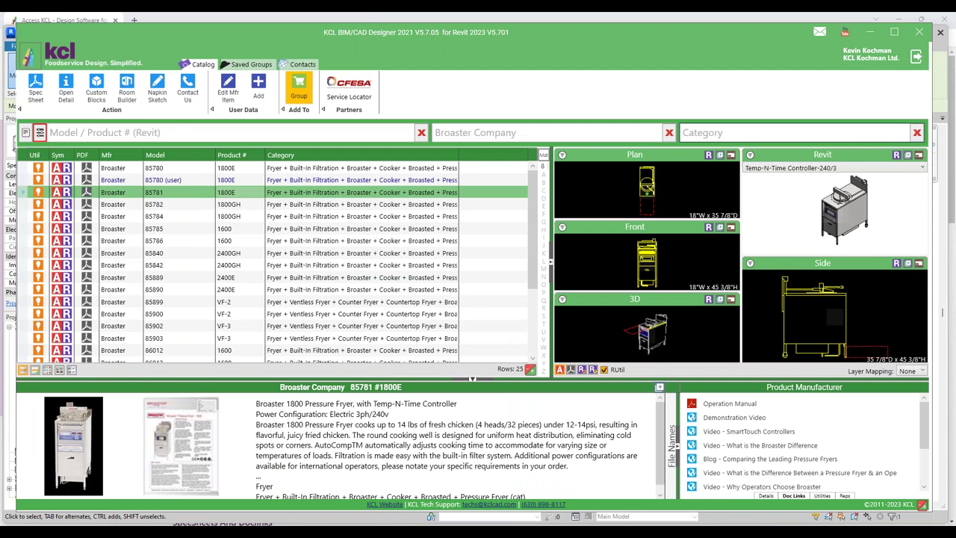
pyautogui.click(870, 33)
pyautogui.click(595, 236)
pyautogui.press('Escape')
pyautogui.press('Escape')
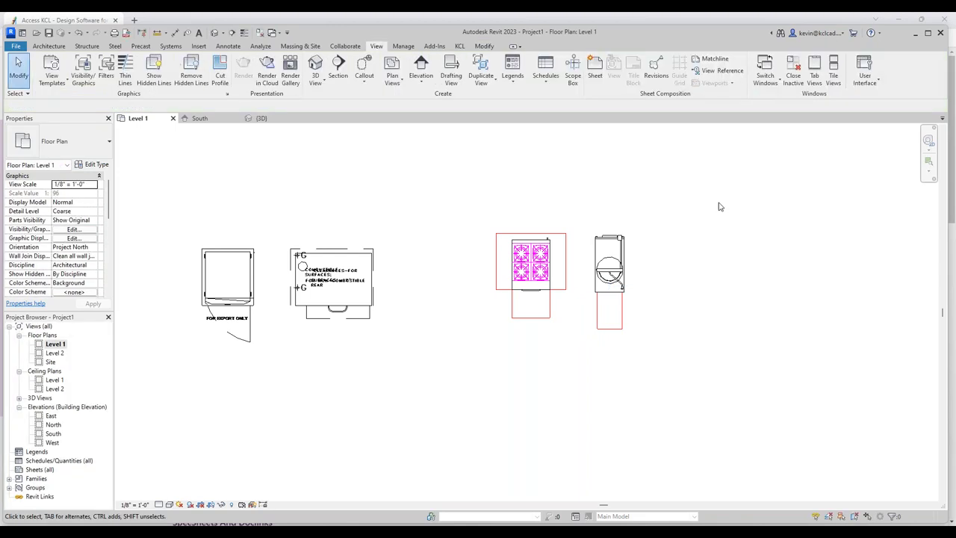
pyautogui.click(781, 24)
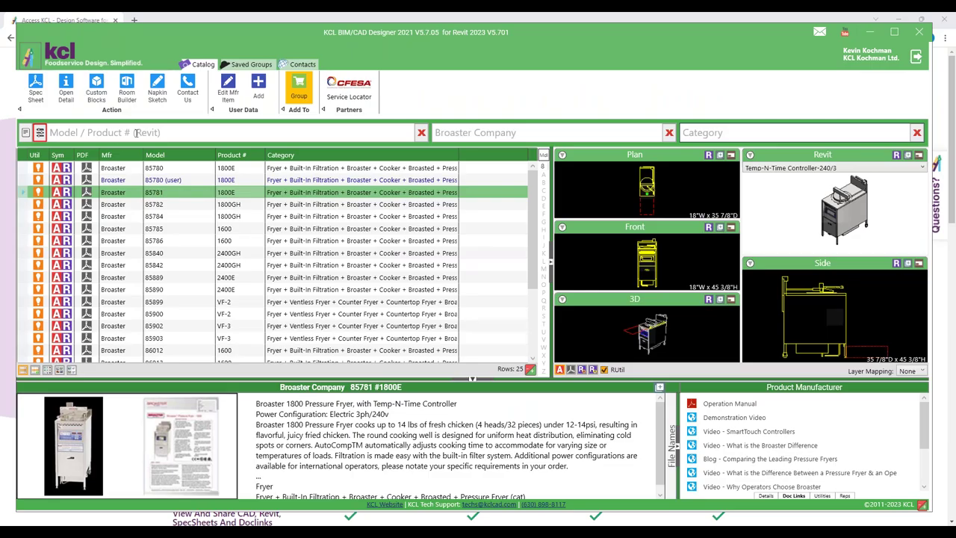
# - Filter the catalog to Randell and select the RAN CA cash register stand
pyautogui.click(456, 132)
pyautogui.write('rand')
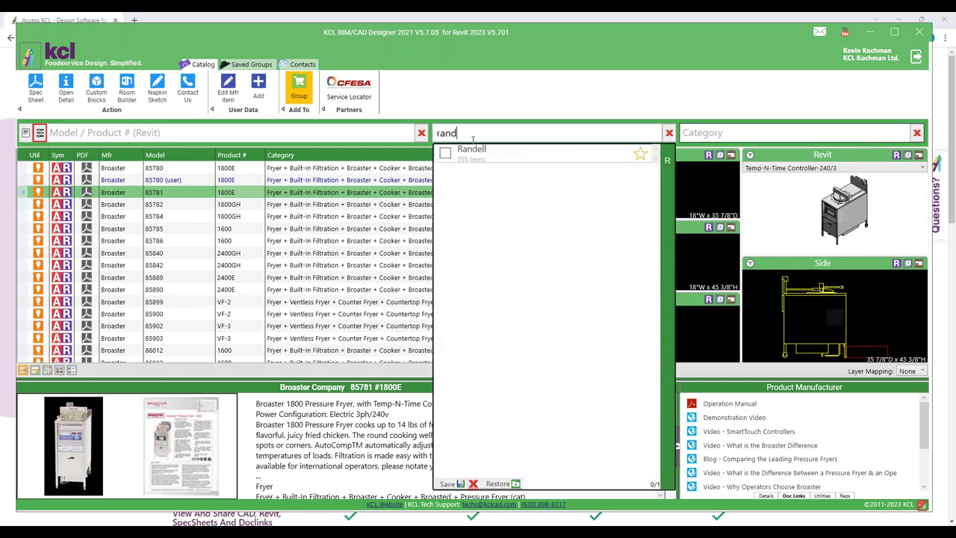
pyautogui.click(473, 151)
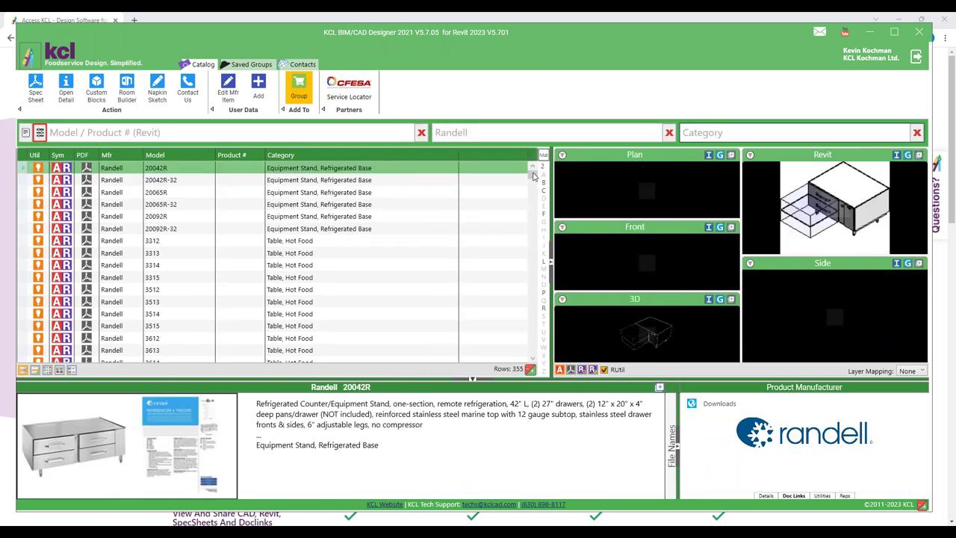
pyautogui.click(542, 307)
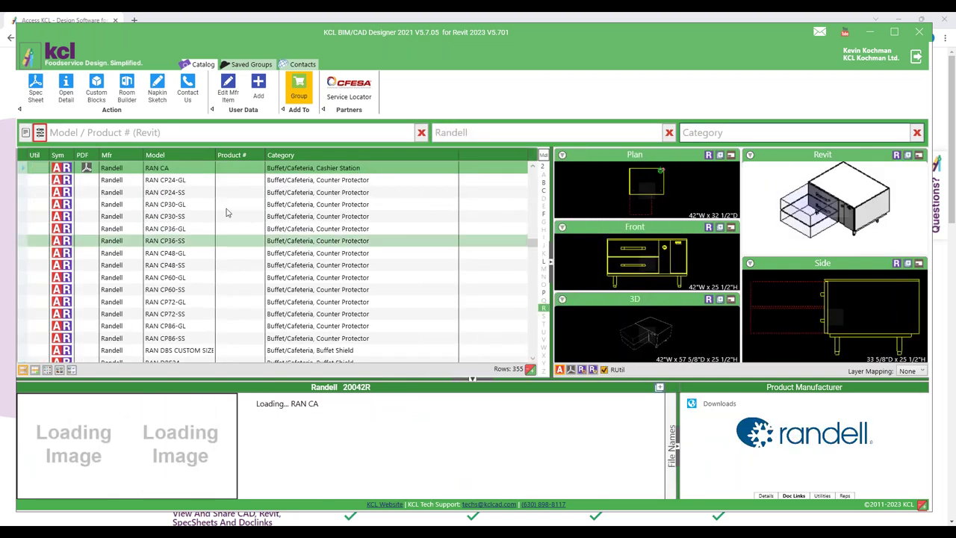
pyautogui.click(191, 181)
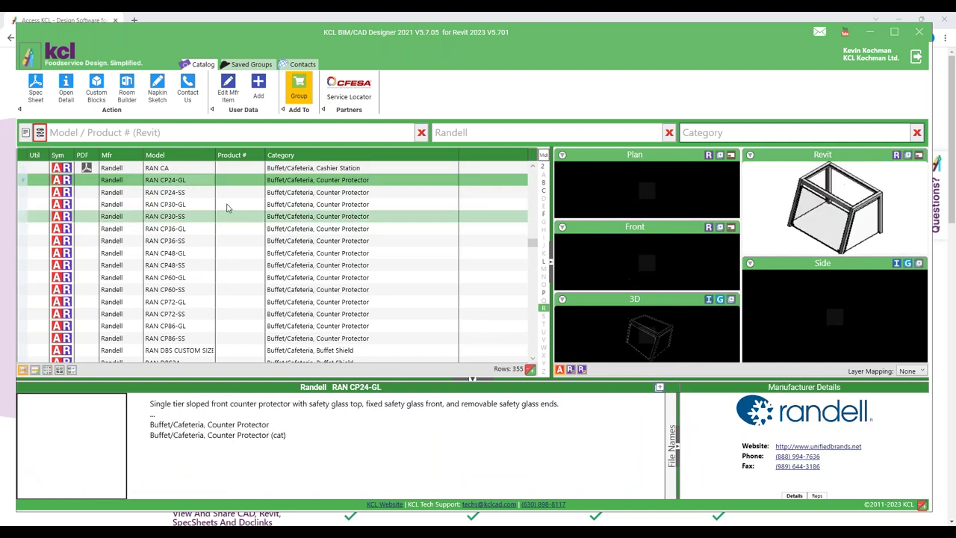
pyautogui.click(194, 170)
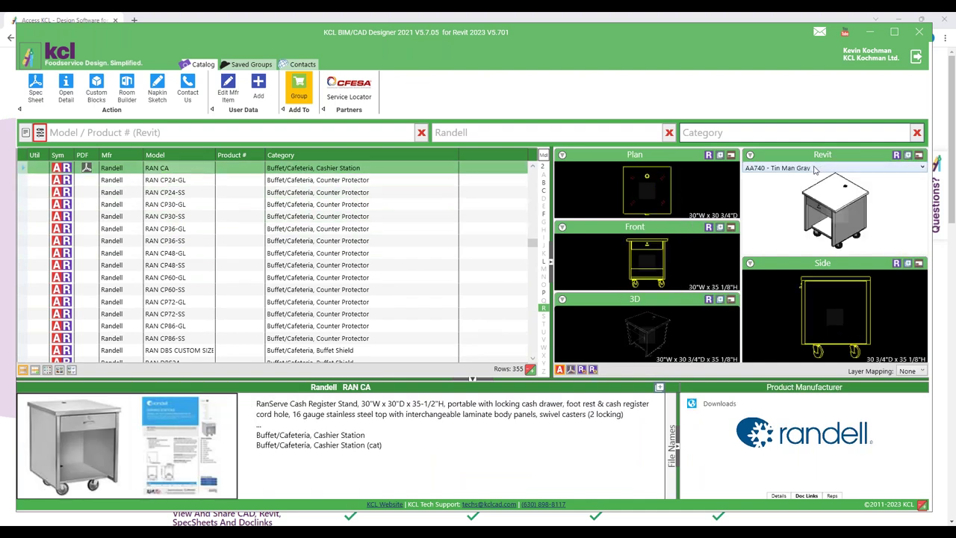
# - Set the stand's finish to RA699 Candy Apple Red and send it to Revit
pyautogui.click(814, 169)
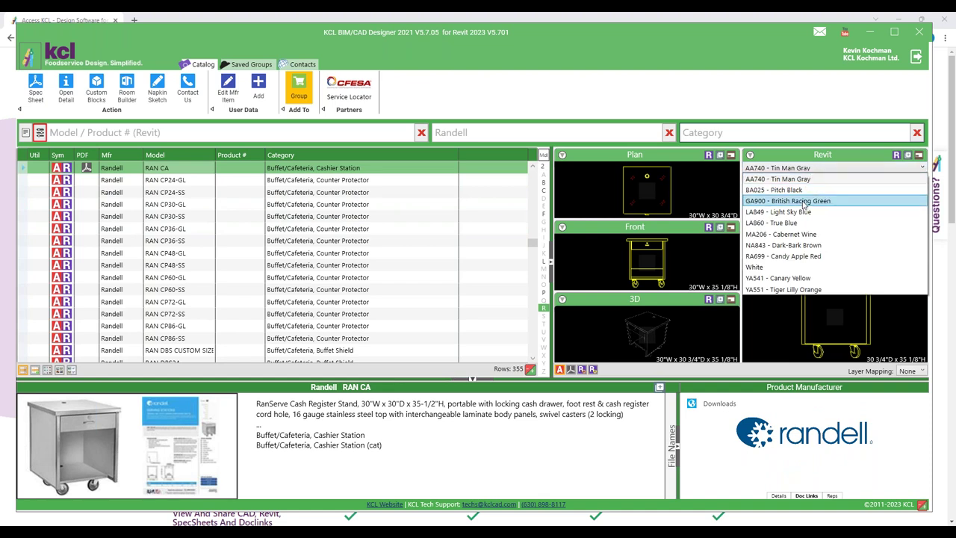
pyautogui.click(804, 203)
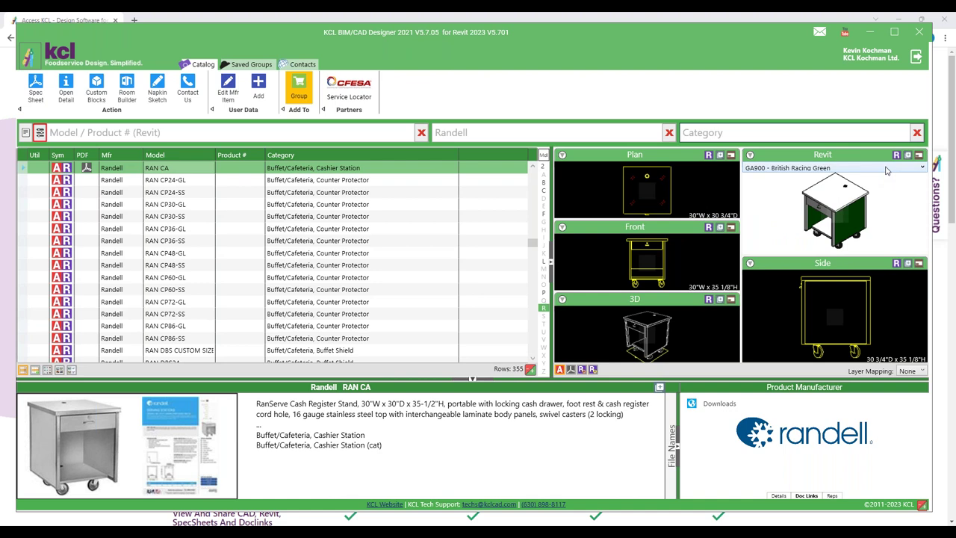
pyautogui.click(886, 171)
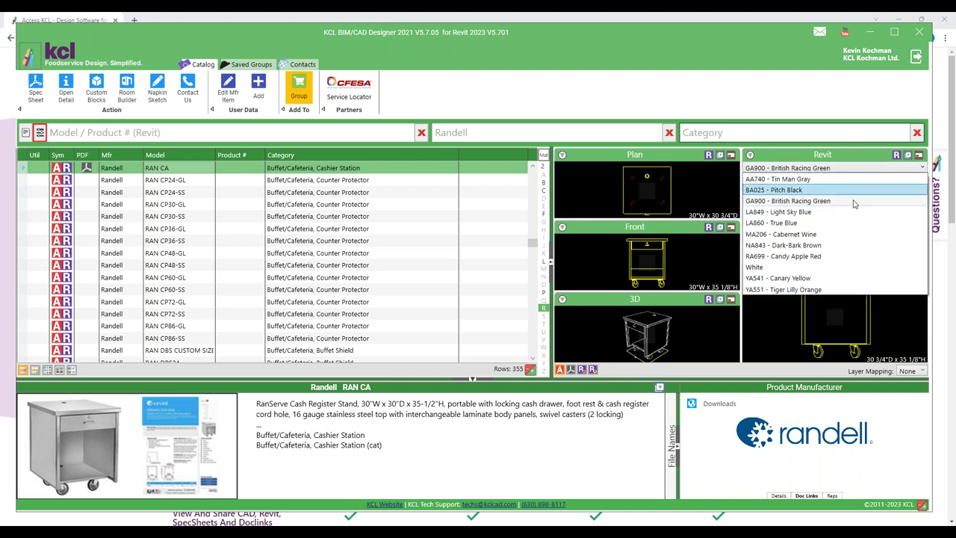
pyautogui.click(811, 256)
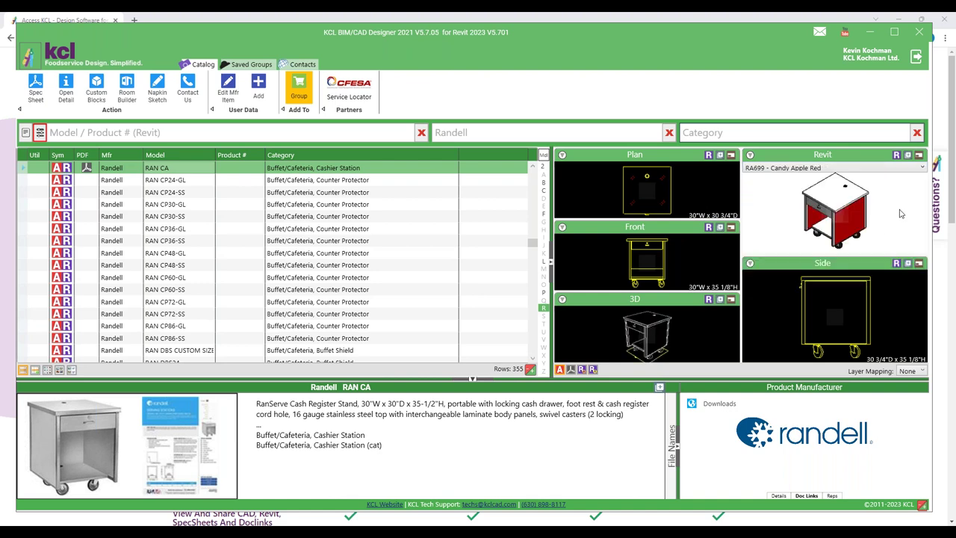
pyautogui.click(897, 158)
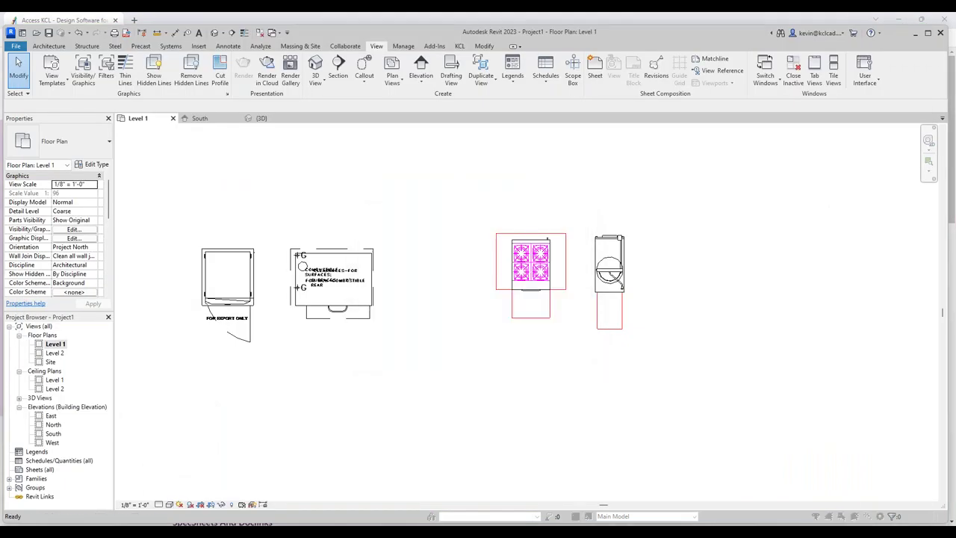
# - Place the red stand right of the fryer and frame the equipment in 3D view
pyautogui.click(644, 246)
pyautogui.press('Escape')
pyautogui.press('Escape')
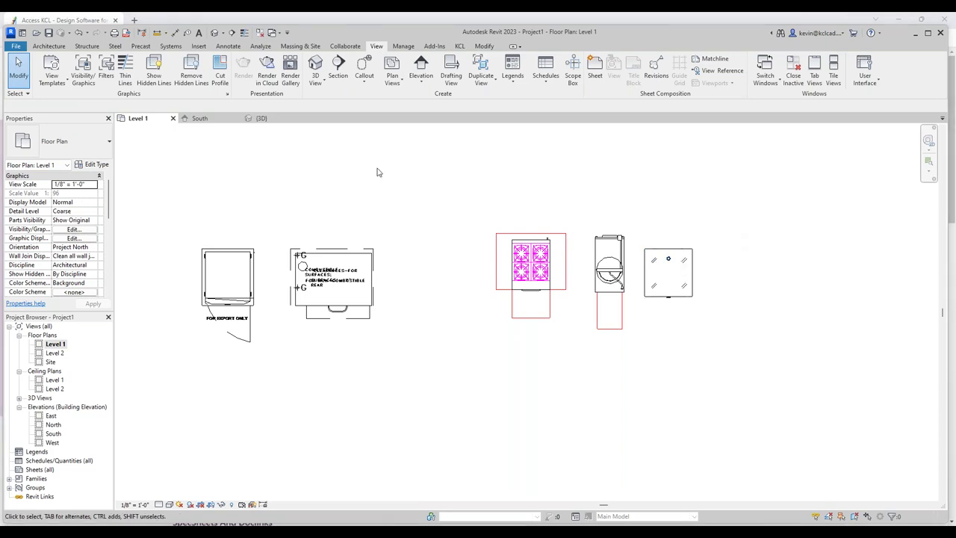
pyautogui.click(215, 34)
pyautogui.scroll(-3, 852, 499)
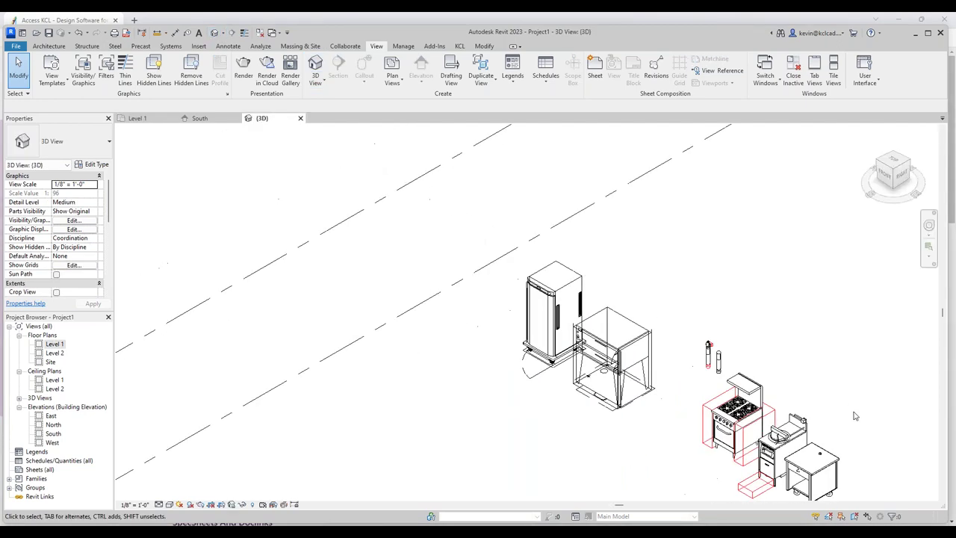
pyautogui.moveTo(865, 483); pyautogui.dragTo(616, 400, button='middle')
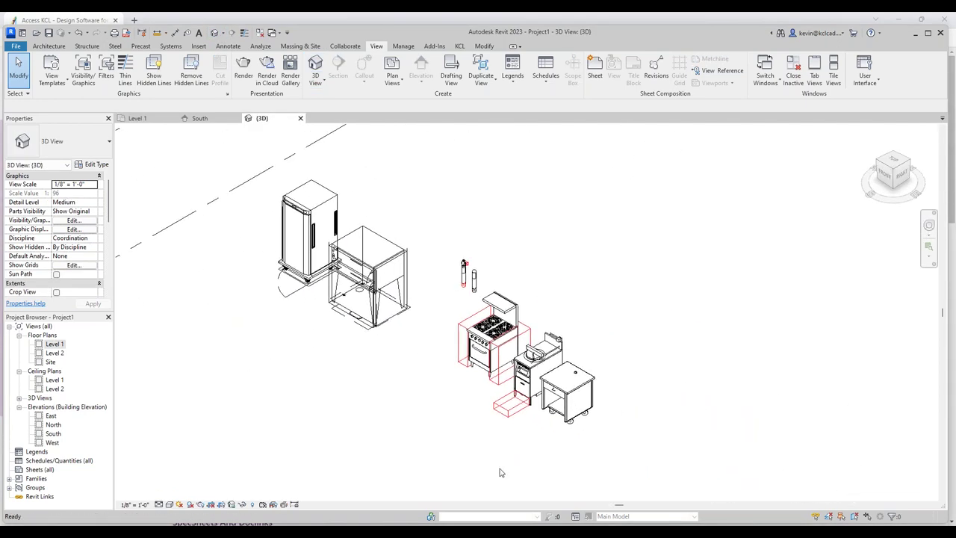
# - Switch the 3D view to Shaded visual style, reframe the equipment, then return to Level 1
pyautogui.click(169, 505)
pyautogui.click(186, 474)
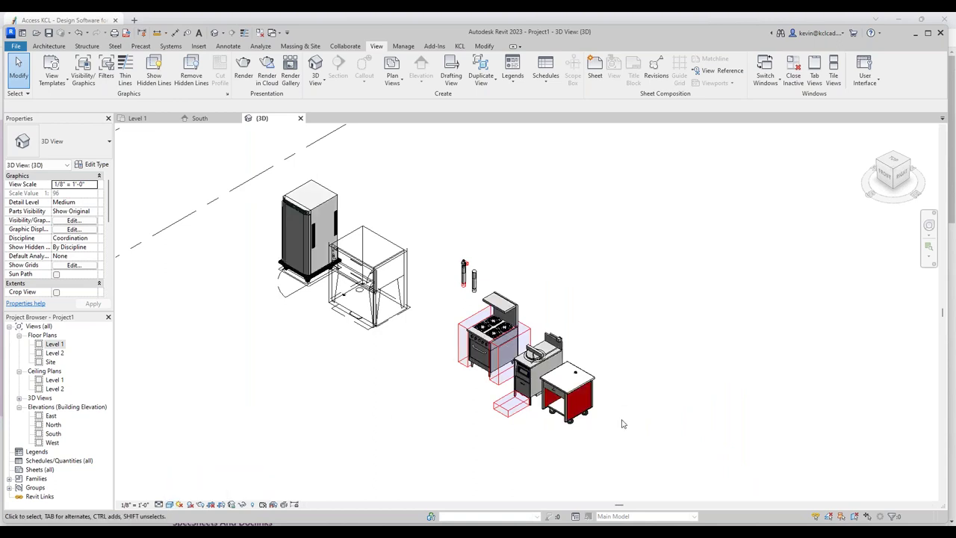
pyautogui.scroll(5, 590, 396)
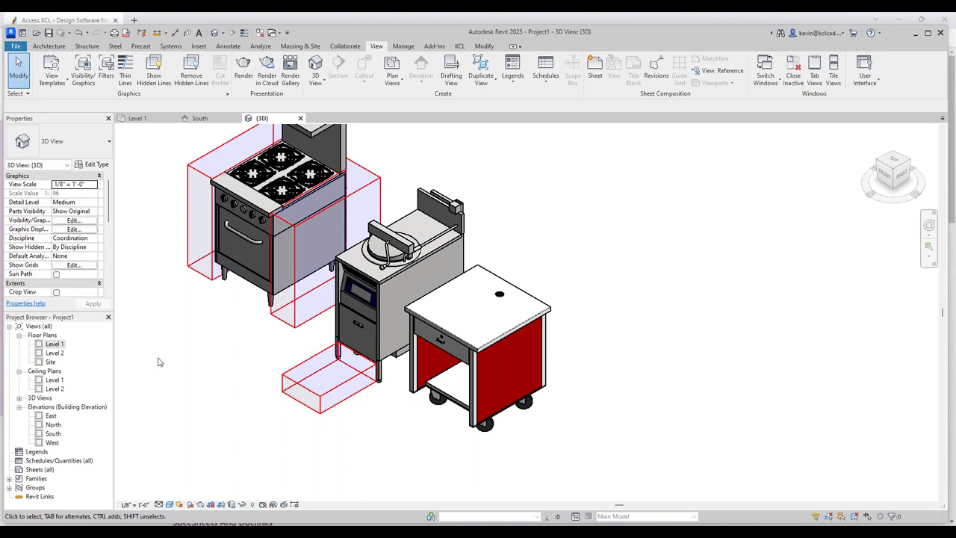
pyautogui.scroll(-3, 158, 362)
pyautogui.moveTo(425, 264); pyautogui.dragTo(742, 316, button='middle')
pyautogui.click(146, 121)
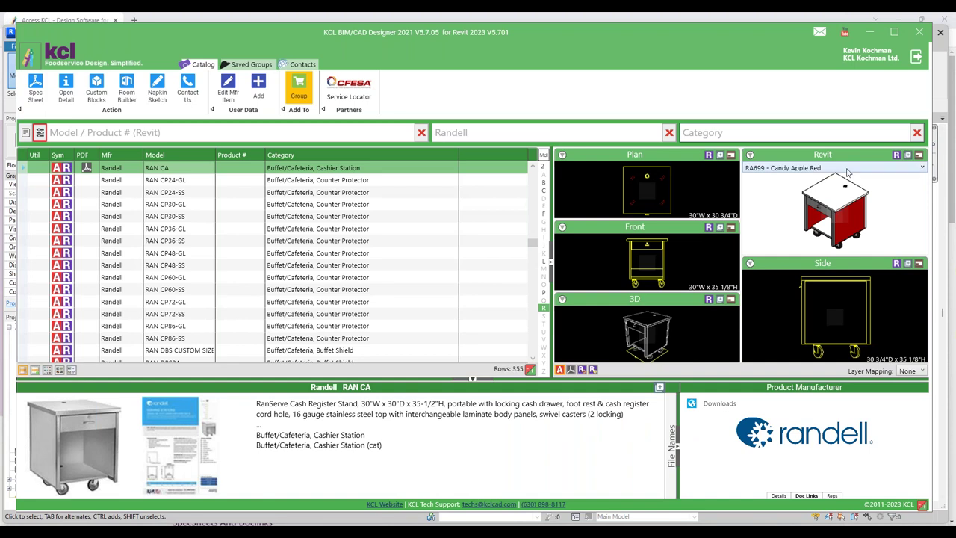
# - Search model number c1300 and load the InSinkErator C1300 dispenser into Revit
pyautogui.click(474, 132)
pyautogui.write('c1300')
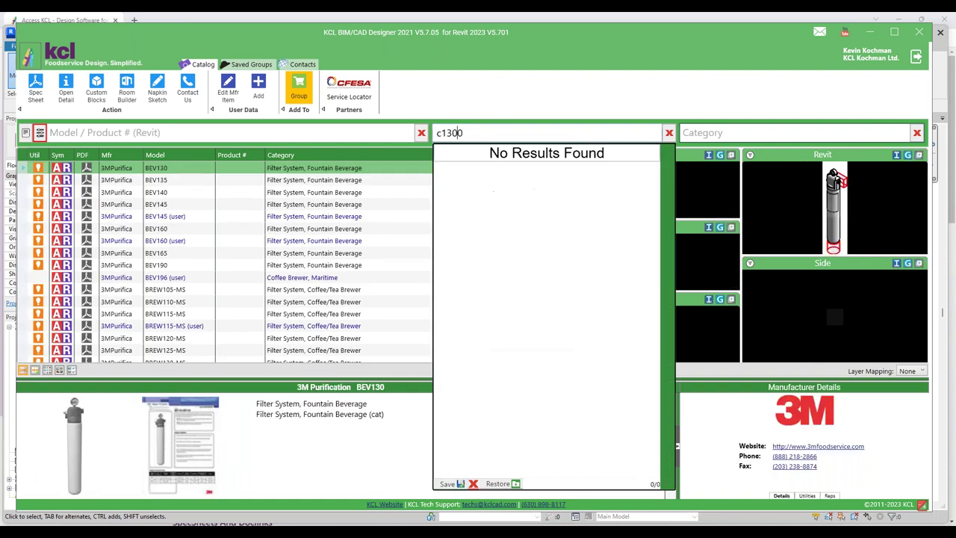
pyautogui.press('BackSpace')
pyautogui.press('BackSpace')
pyautogui.press('BackSpace')
pyautogui.press('BackSpace')
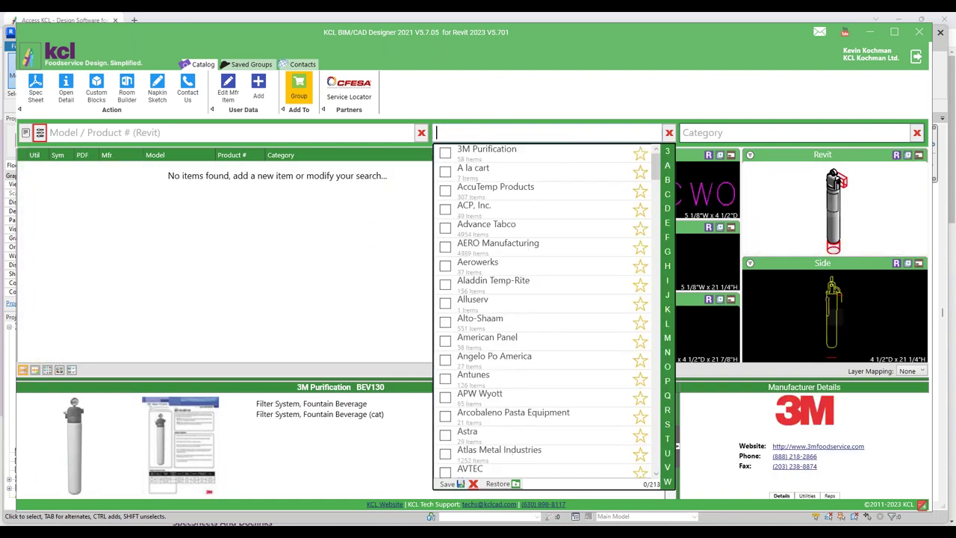
pyautogui.click(215, 135)
pyautogui.write('c1300')
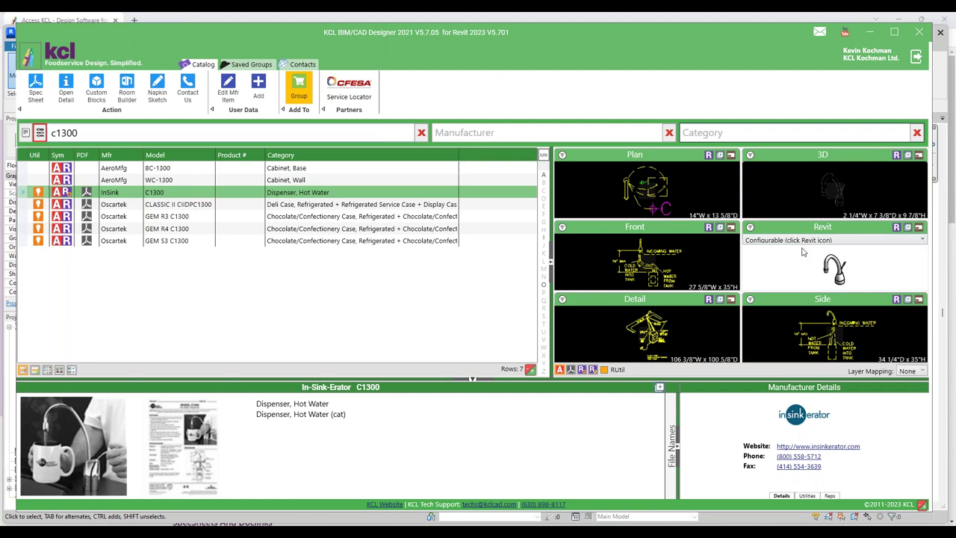
pyautogui.click(895, 228)
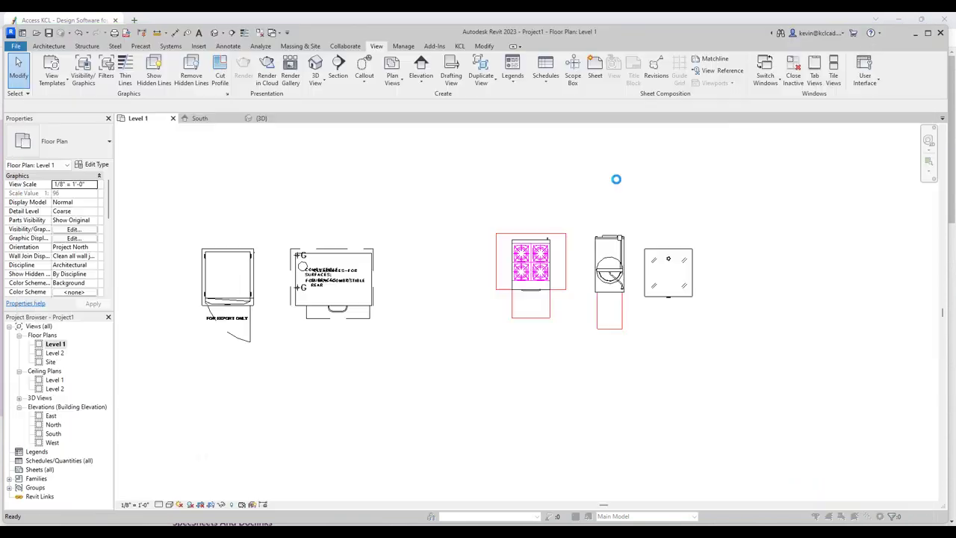
# - Place the C1300 faucet, accept the Companion Symbol Found prompt, and place the HWD heater to its left
pyautogui.scroll(4, 411, 260)
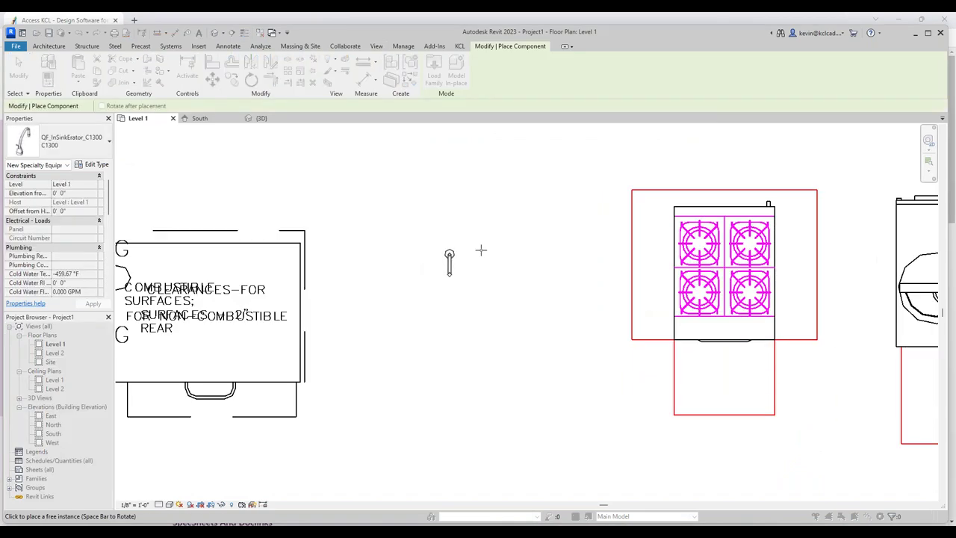
pyautogui.scroll(-1, 468, 335)
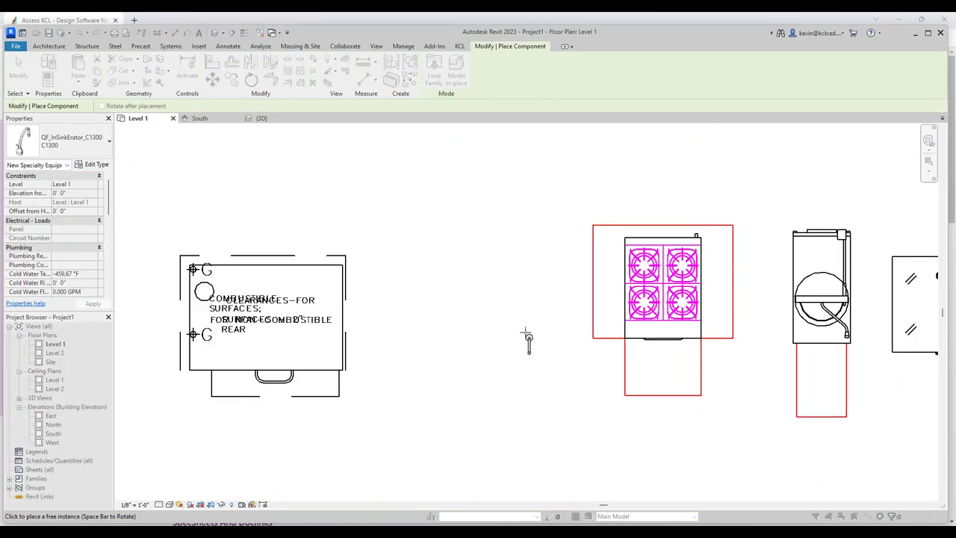
pyautogui.click(525, 333)
pyautogui.press('Escape')
pyautogui.press('Escape')
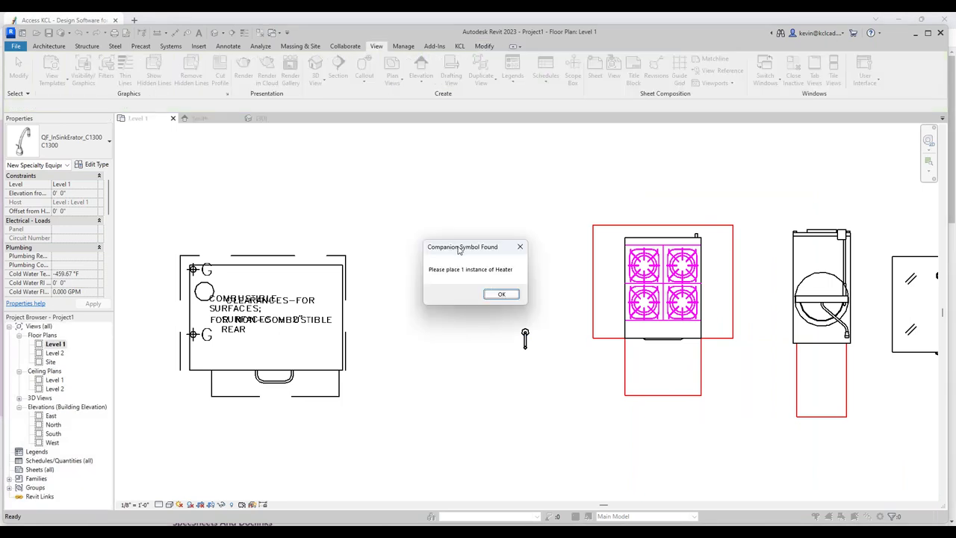
pyautogui.click(502, 295)
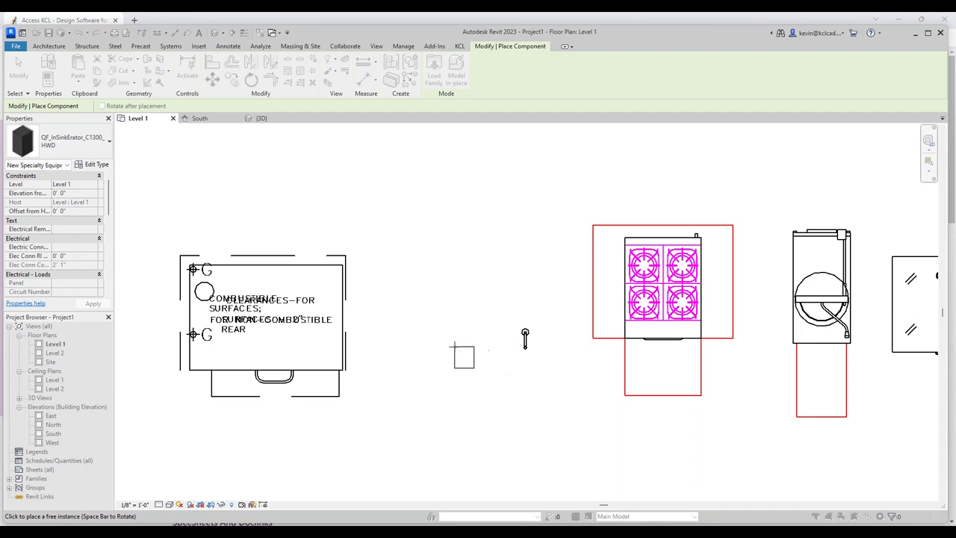
pyautogui.click(476, 345)
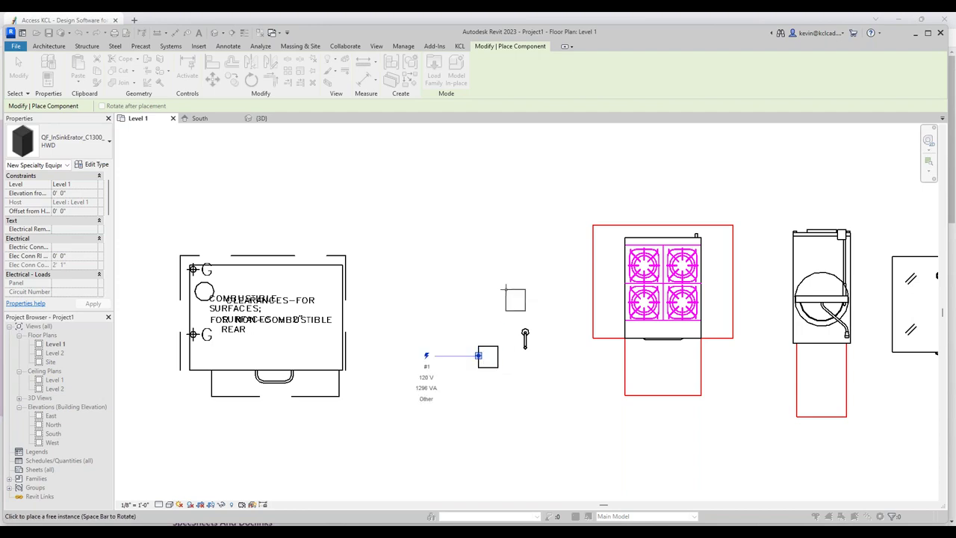
pyautogui.press('Escape')
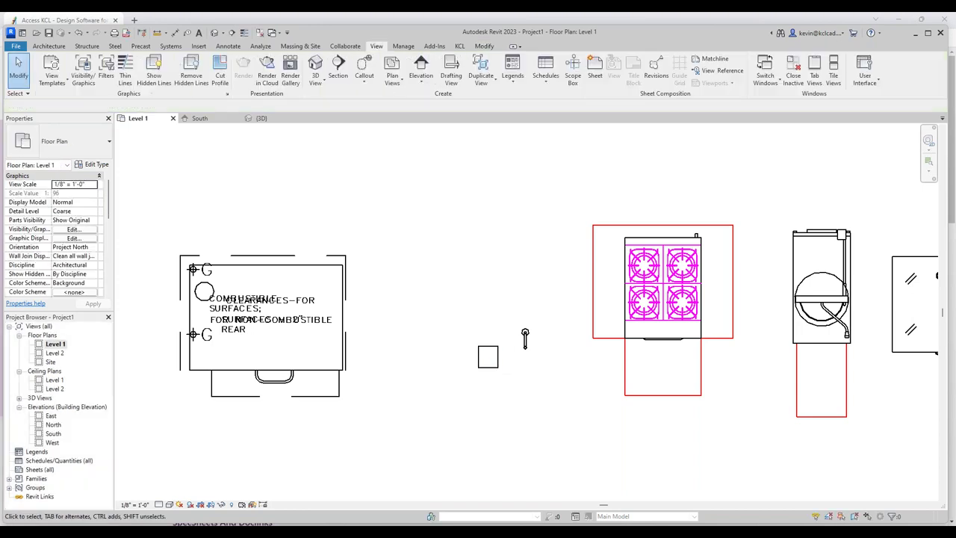
# - In the Default 3D View, drag the C1300 faucet up and right near its heater
pyautogui.click(315, 81)
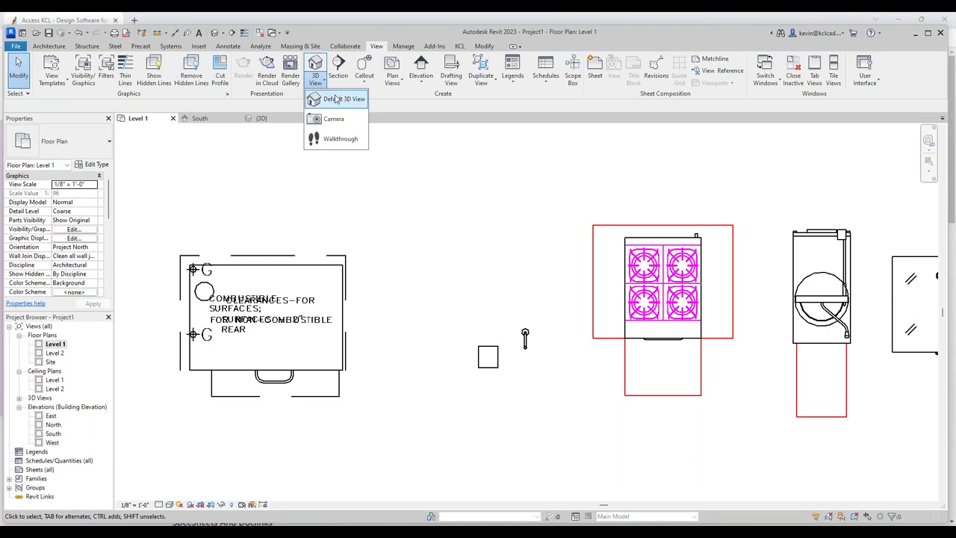
pyautogui.click(336, 100)
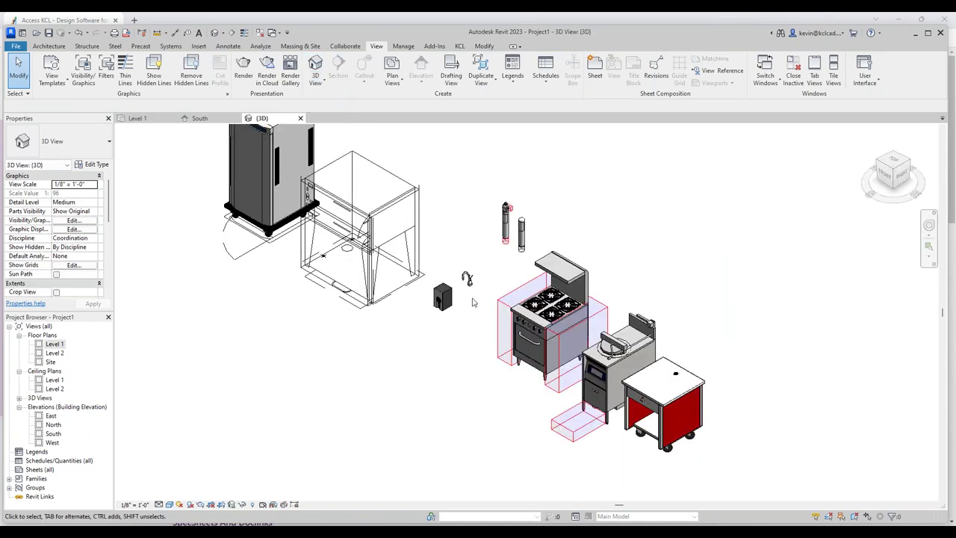
pyautogui.scroll(3, 472, 301)
pyautogui.scroll(2, 472, 302)
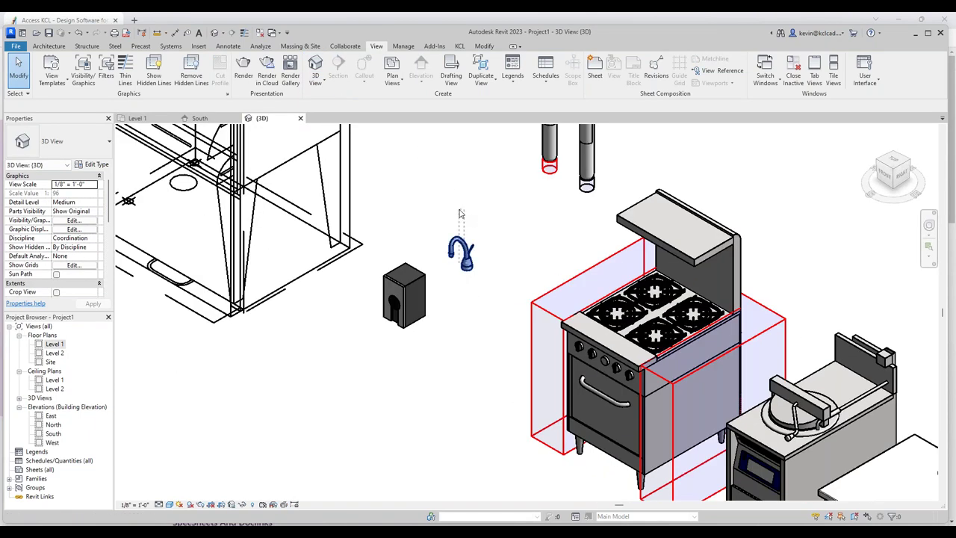
pyautogui.click(460, 252)
pyautogui.click(455, 250)
pyautogui.moveTo(463, 259); pyautogui.dragTo(488, 243)
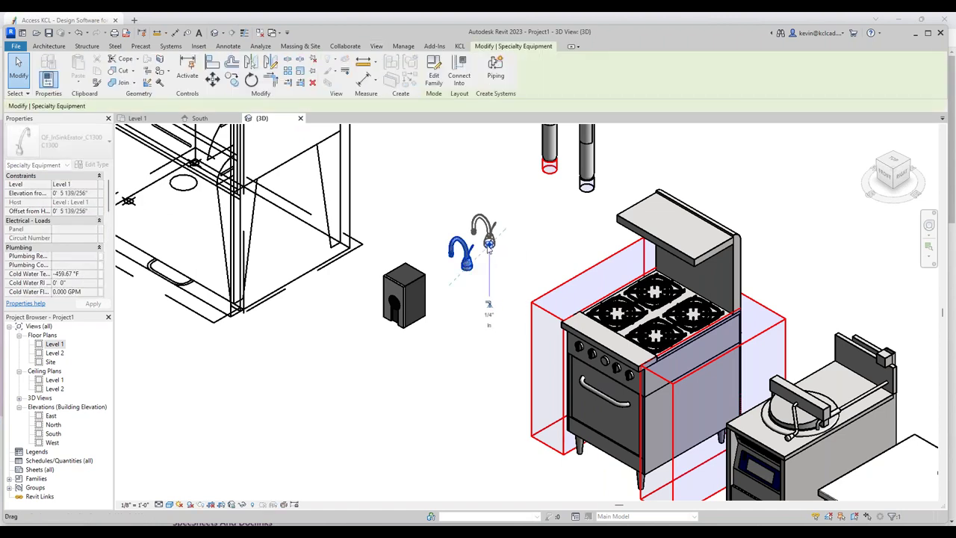
pyautogui.press('Escape')
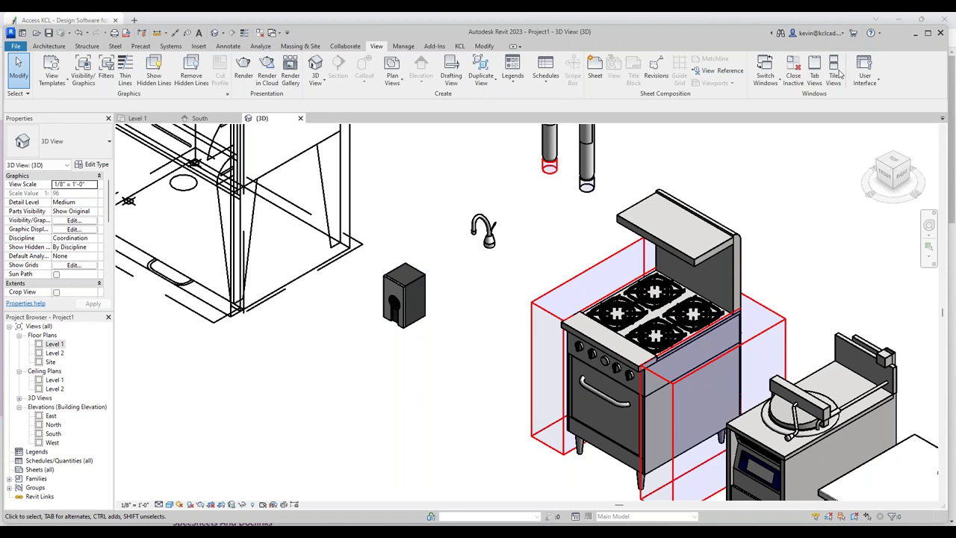
pyautogui.click(141, 118)
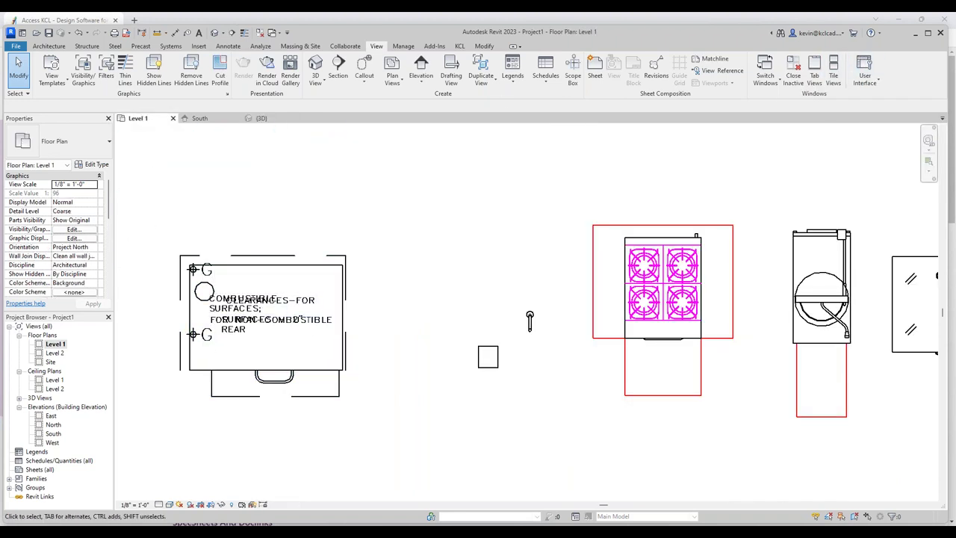
# - Minimize the KCL catalog, zoom out the plan and select the Alto-Shaam 1000-MH2-1 unit
pyautogui.hotkey('alt', 'Tab')
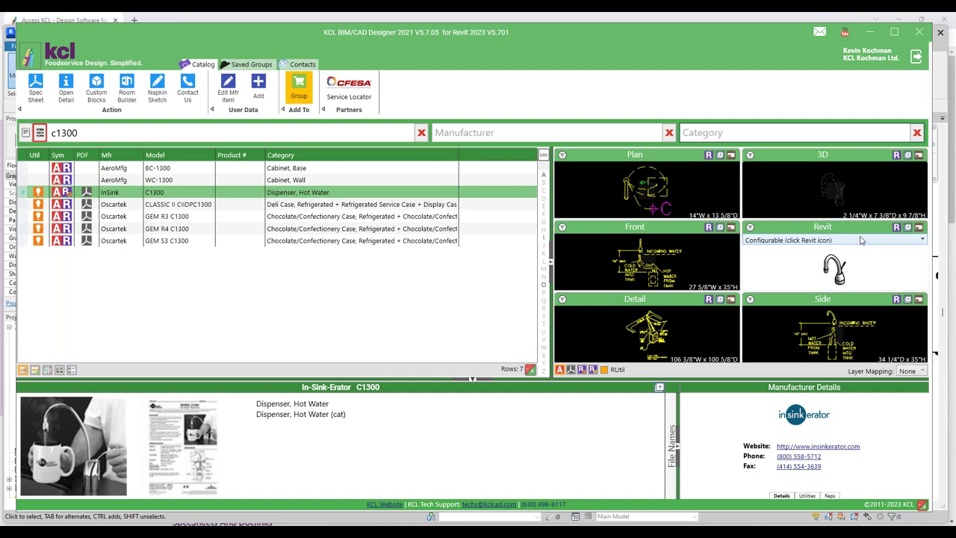
pyautogui.click(869, 31)
pyautogui.scroll(-3, 490, 243)
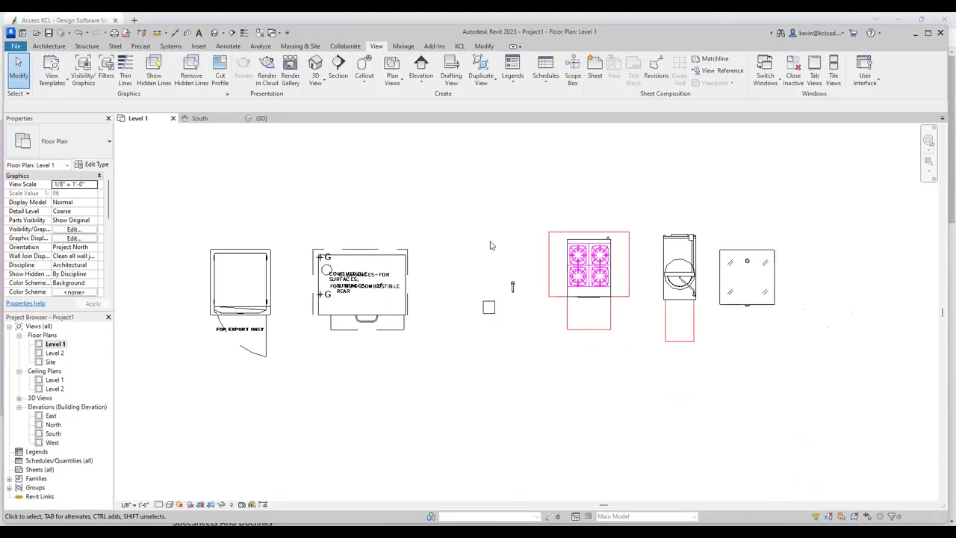
pyautogui.click(267, 261)
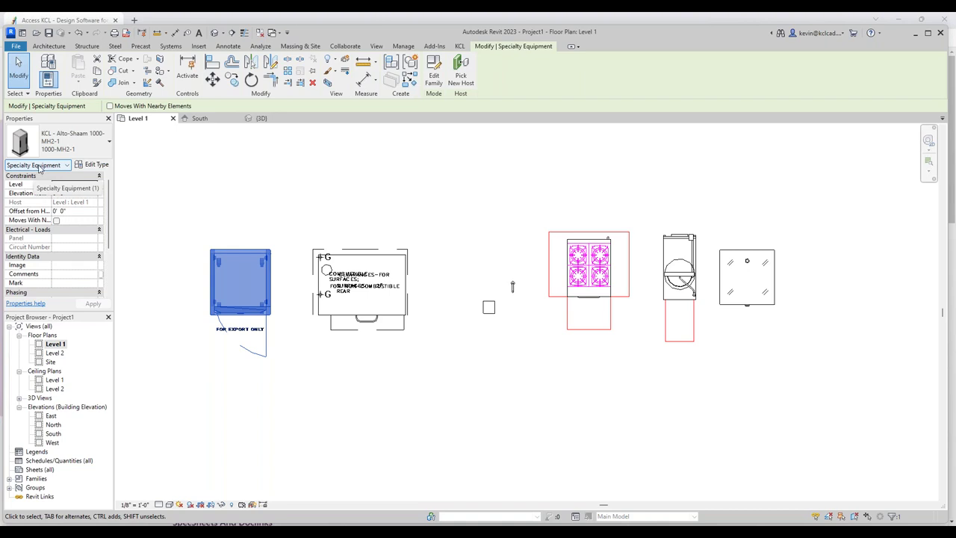
# - In KCL settings, enable UpperCase parameters and set Family Category to Food Service Equipment, then save
pyautogui.click(459, 47)
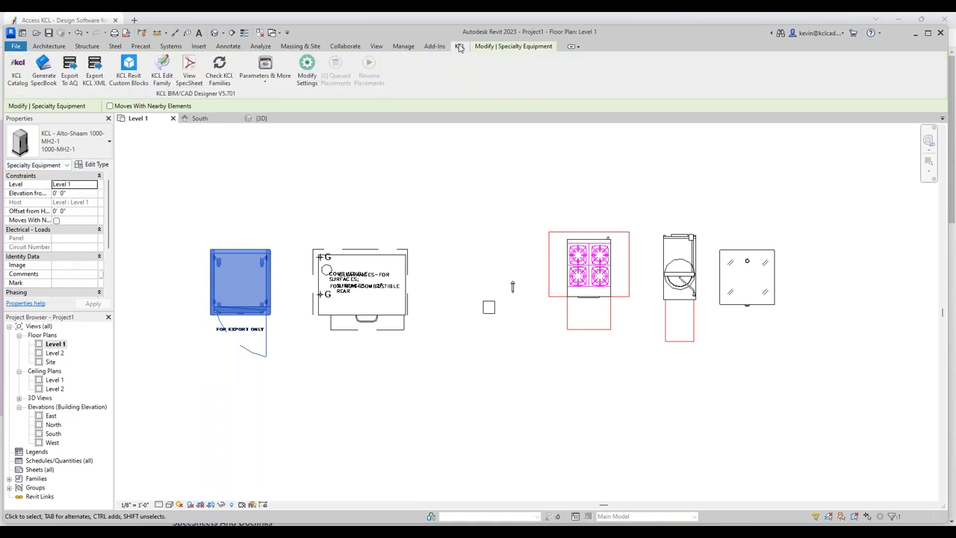
pyautogui.click(306, 68)
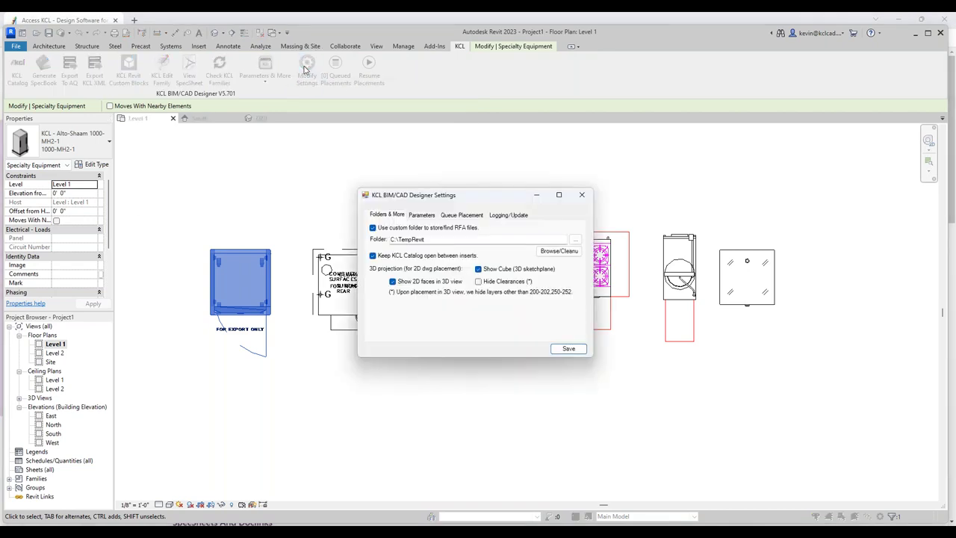
pyautogui.click(421, 215)
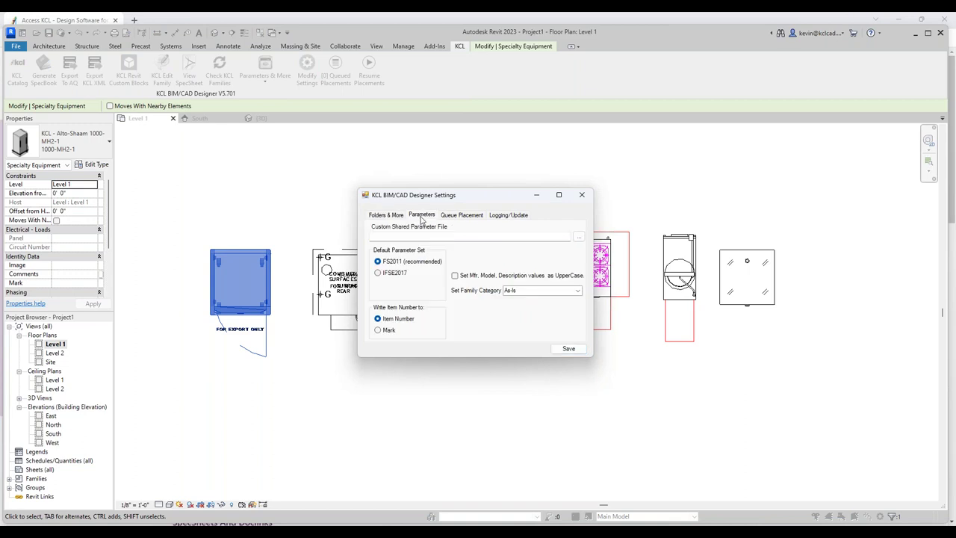
pyautogui.click(455, 275)
pyautogui.click(578, 290)
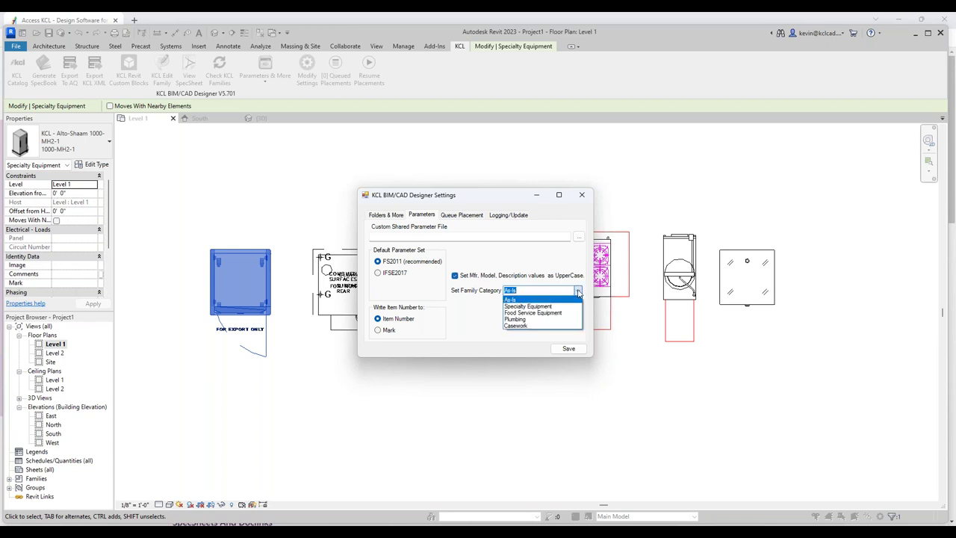
pyautogui.click(541, 313)
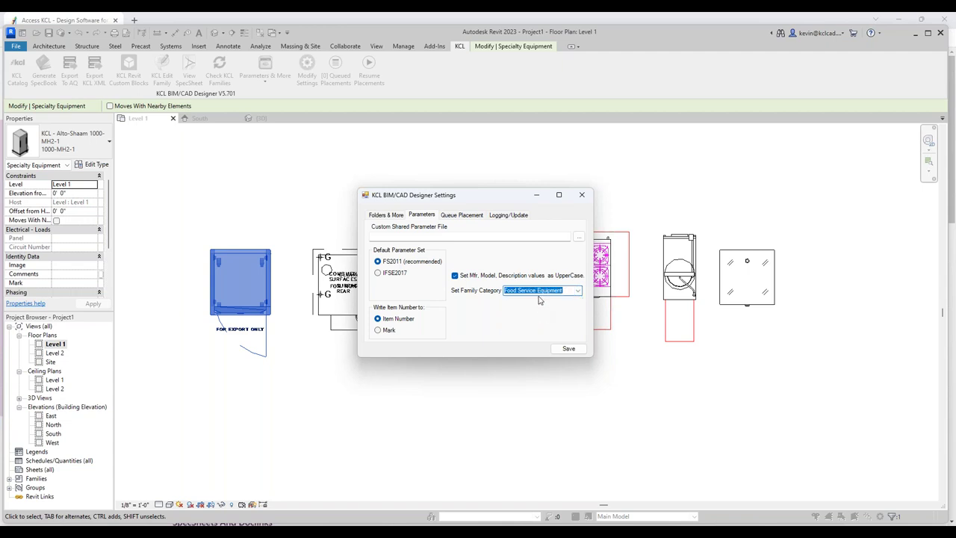
pyautogui.click(568, 349)
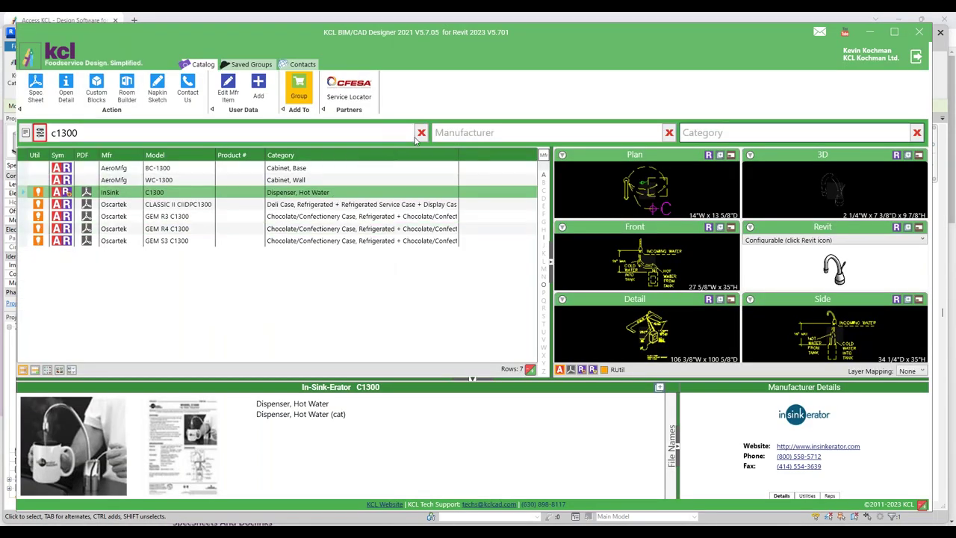
# - Clear the model search and preview the Alto-Shaam 1000-BQ2/128 banquet cart
pyautogui.click(419, 135)
pyautogui.click(473, 134)
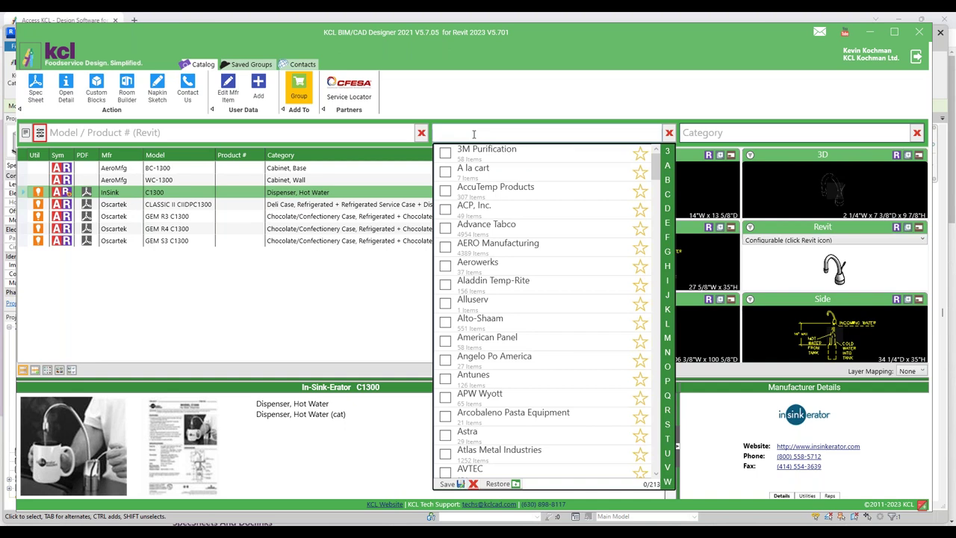
pyautogui.click(489, 323)
pyautogui.click(302, 180)
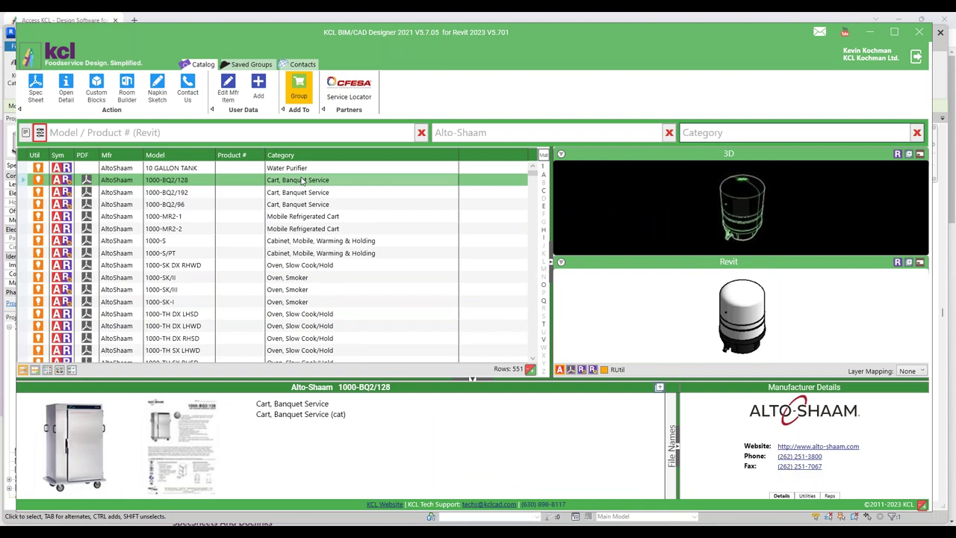
# - Switch the manufacturer to Arcobaleno Pasta Equipment and load the AEX130 extruder mixer into Revit
pyautogui.click(485, 132)
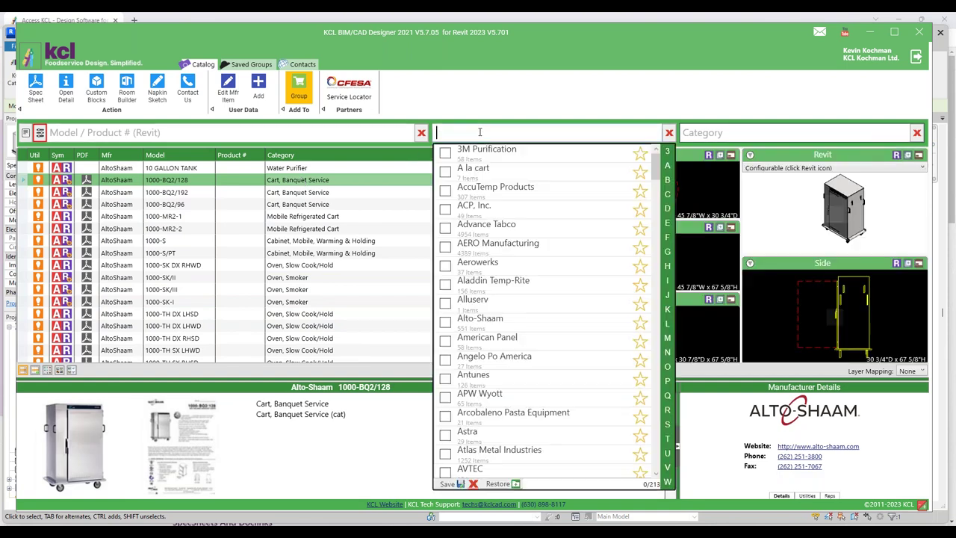
pyautogui.click(485, 149)
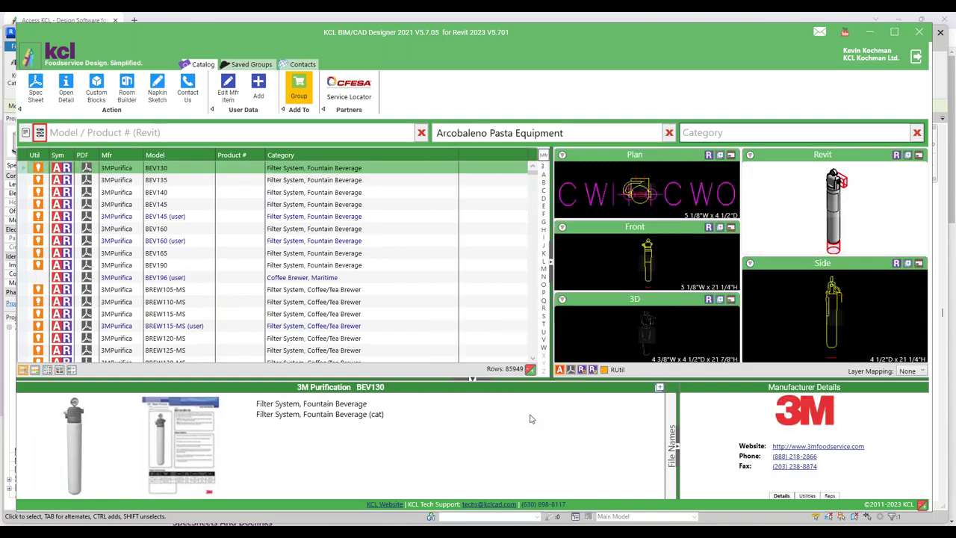
pyautogui.click(896, 155)
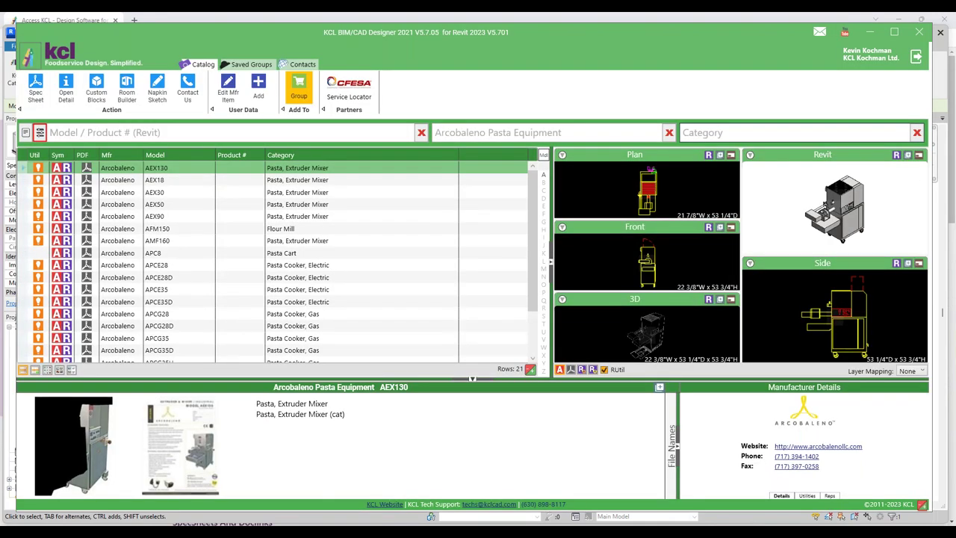
# - Place the QF_Arcobaleno_AEX130 extruder at the right end of the Level 1 row and select it
pyautogui.click(872, 33)
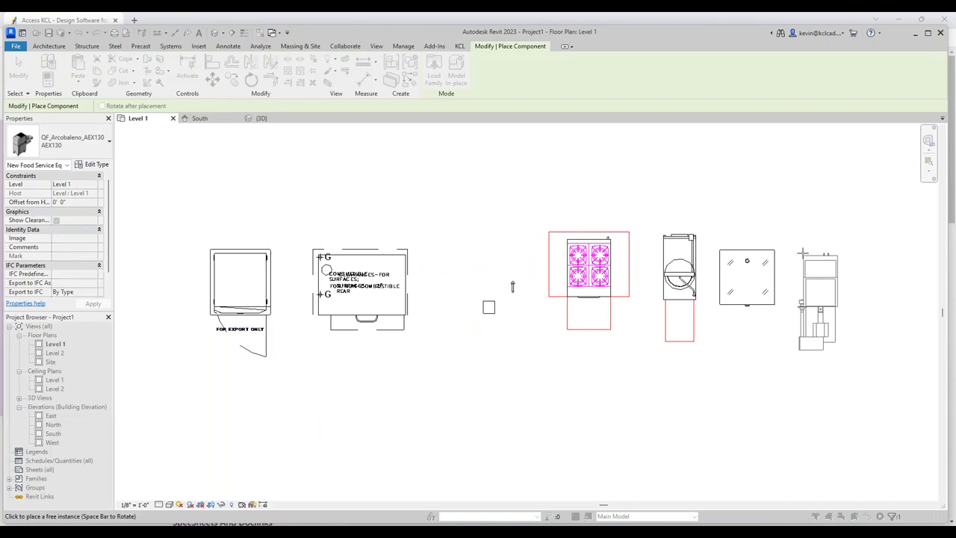
pyautogui.click(803, 254)
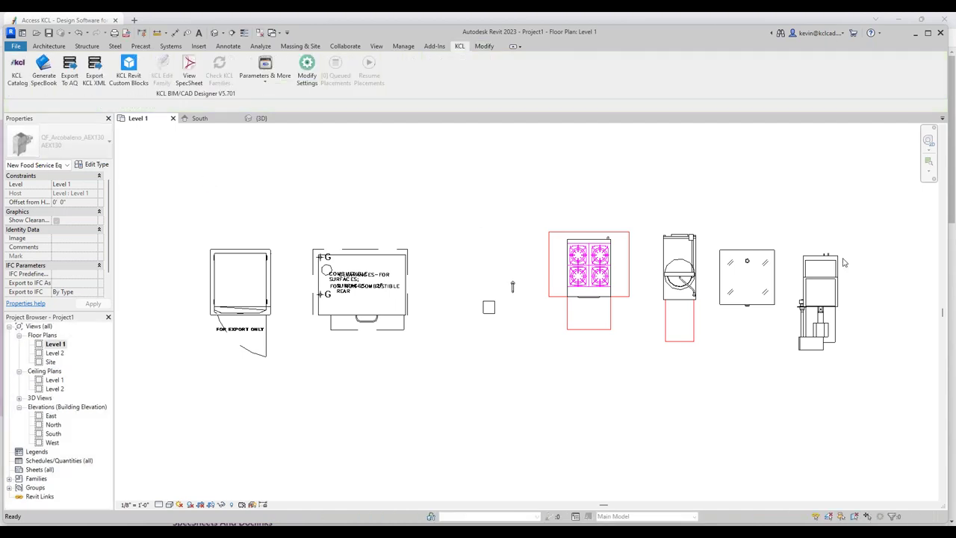
pyautogui.click(819, 258)
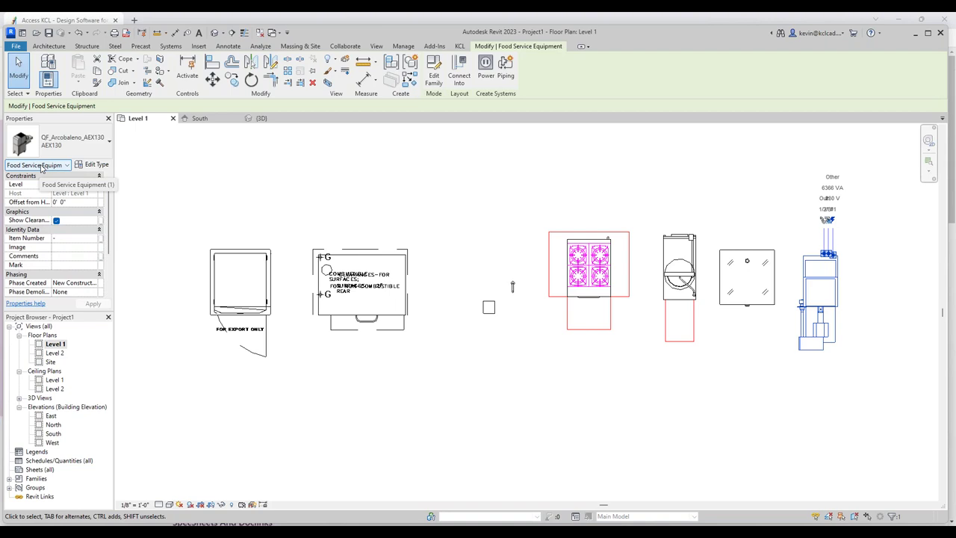
pyautogui.click(96, 165)
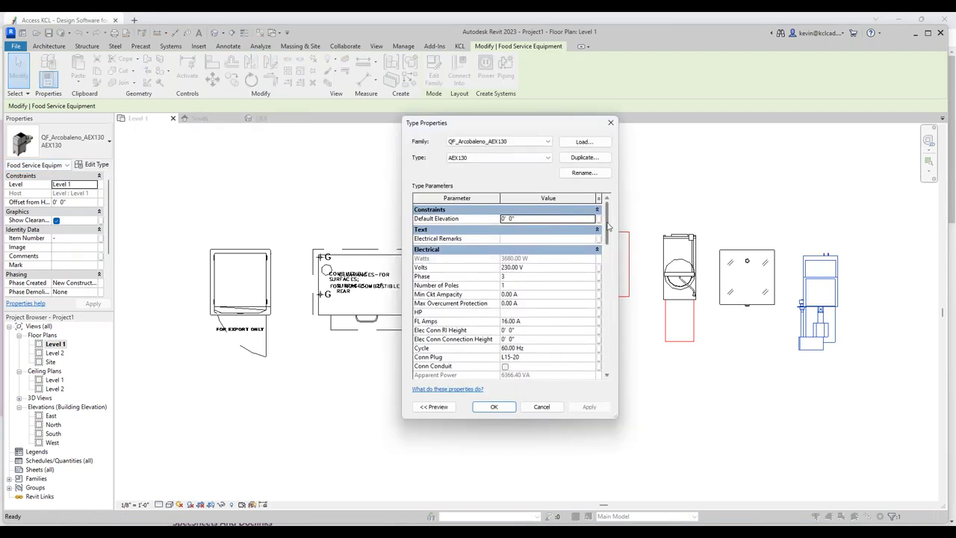
pyautogui.moveTo(608, 231); pyautogui.dragTo(607, 293)
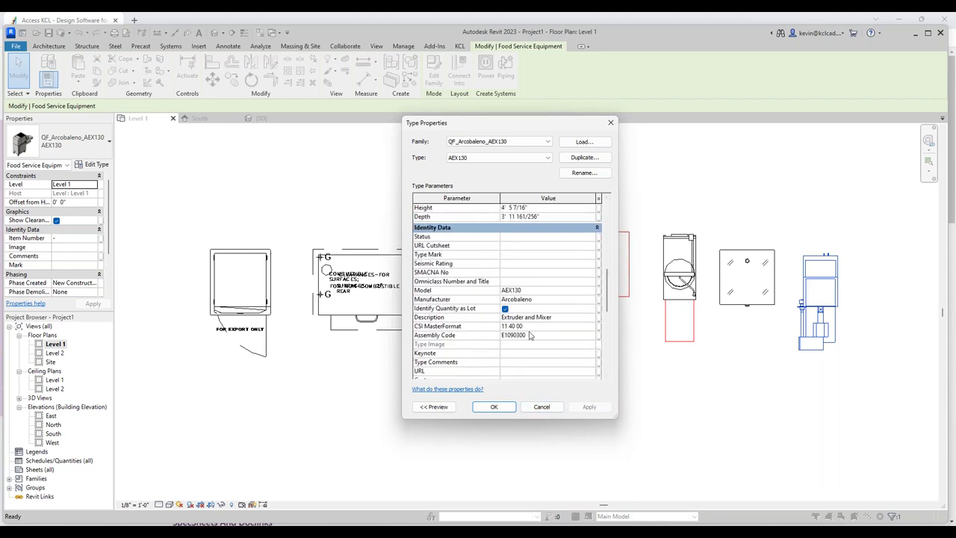
pyautogui.click(545, 409)
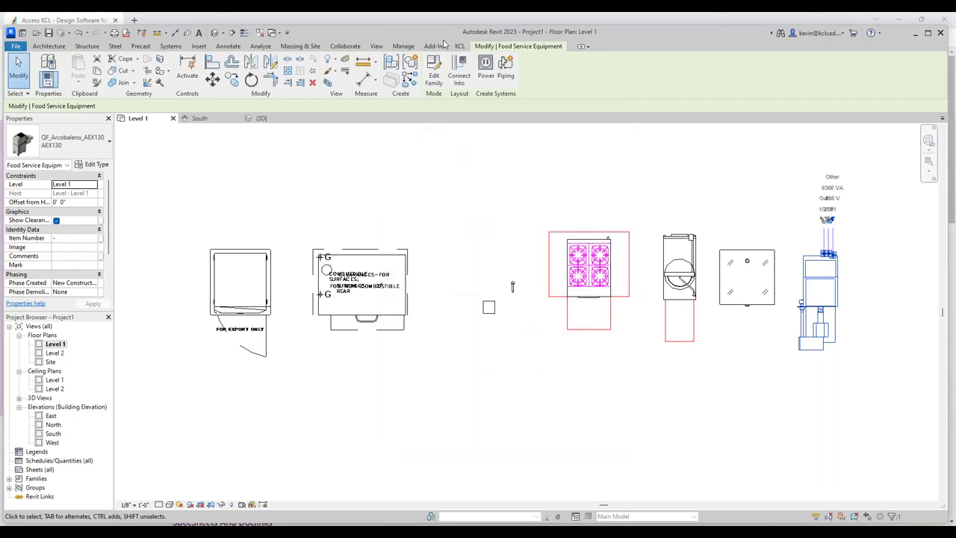
pyautogui.click(459, 46)
pyautogui.click(308, 70)
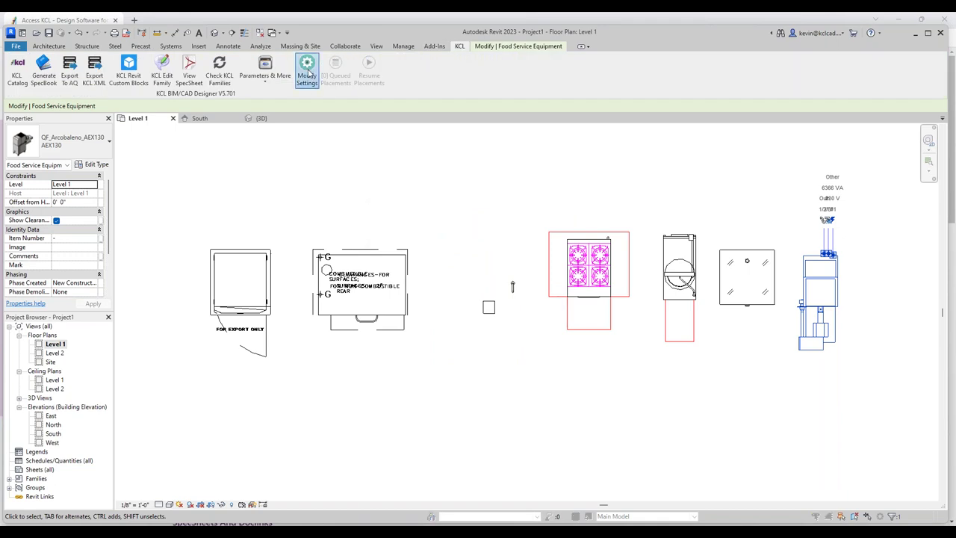
pyautogui.click(421, 215)
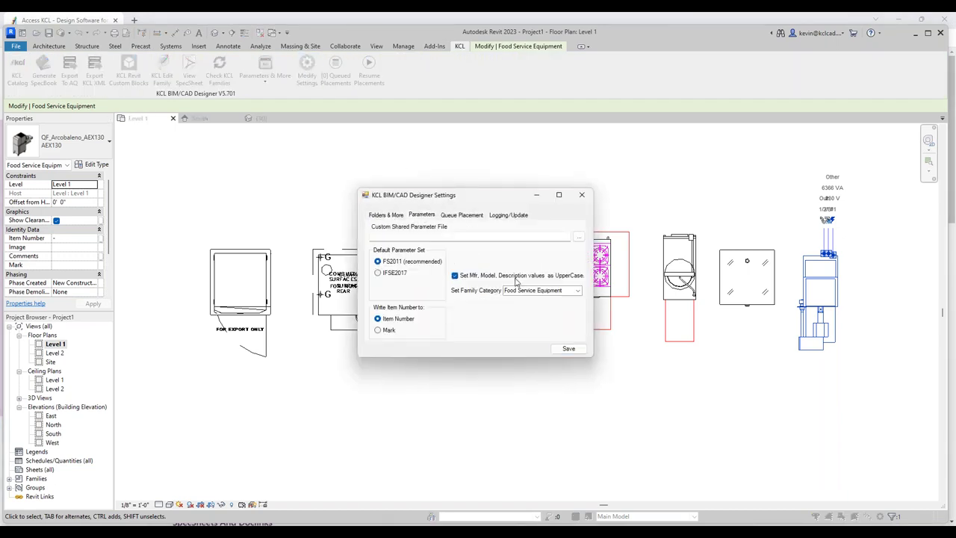
pyautogui.click(568, 348)
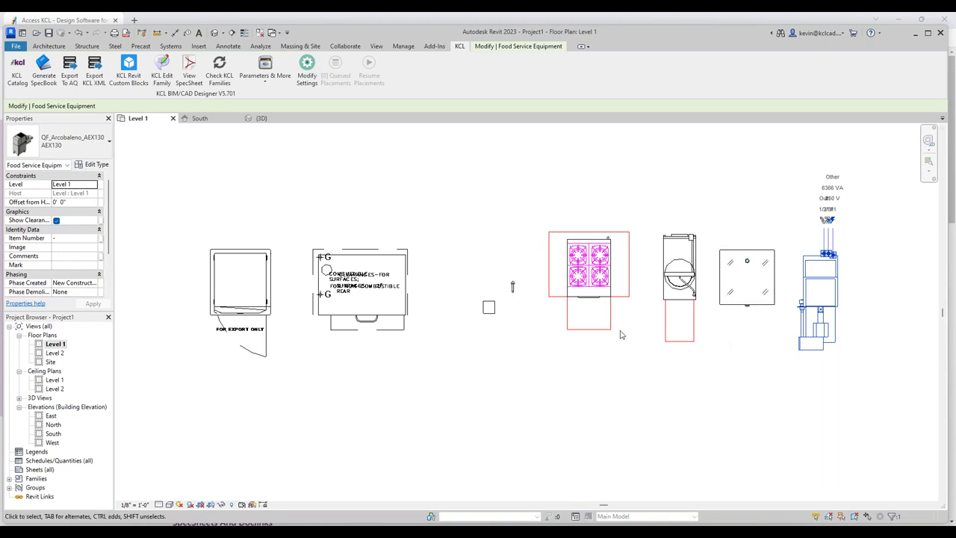
pyautogui.click(313, 68)
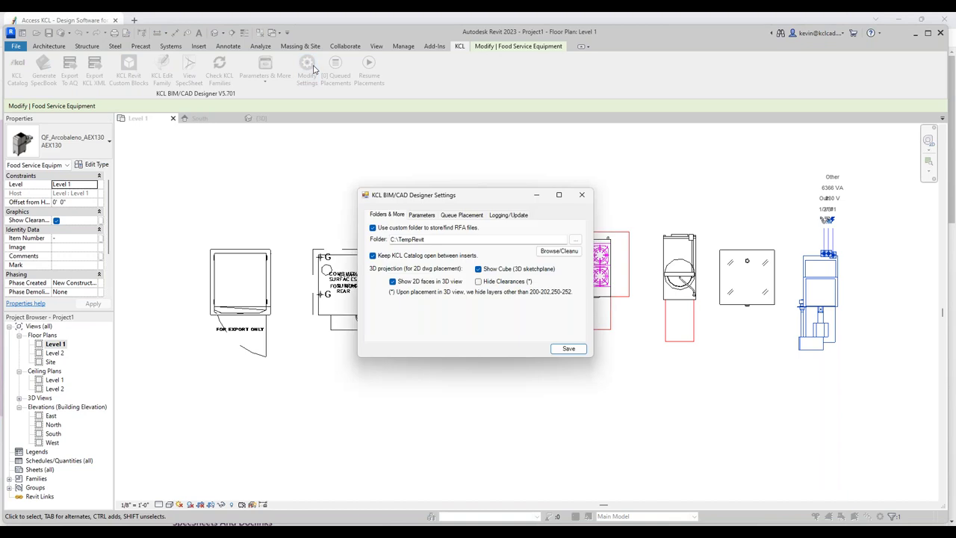
pyautogui.click(423, 215)
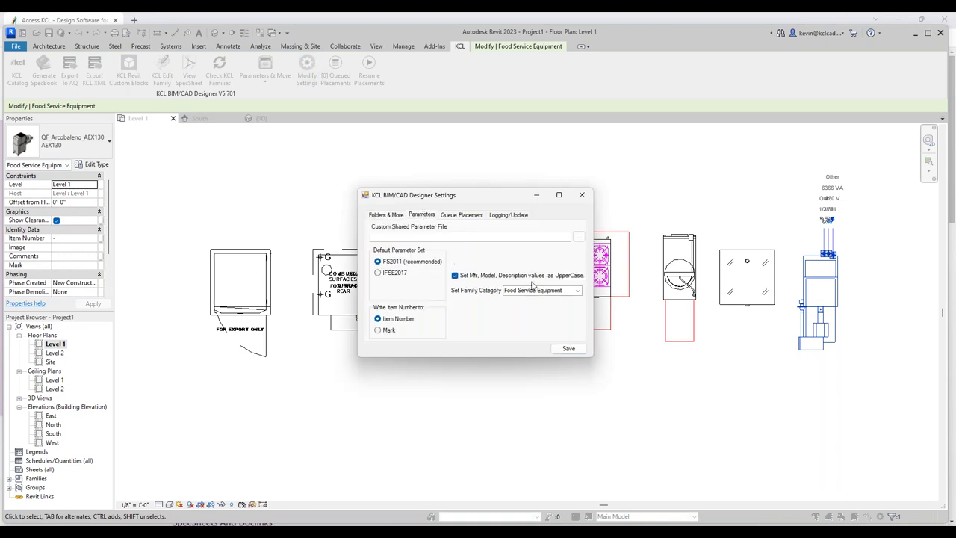
pyautogui.click(582, 195)
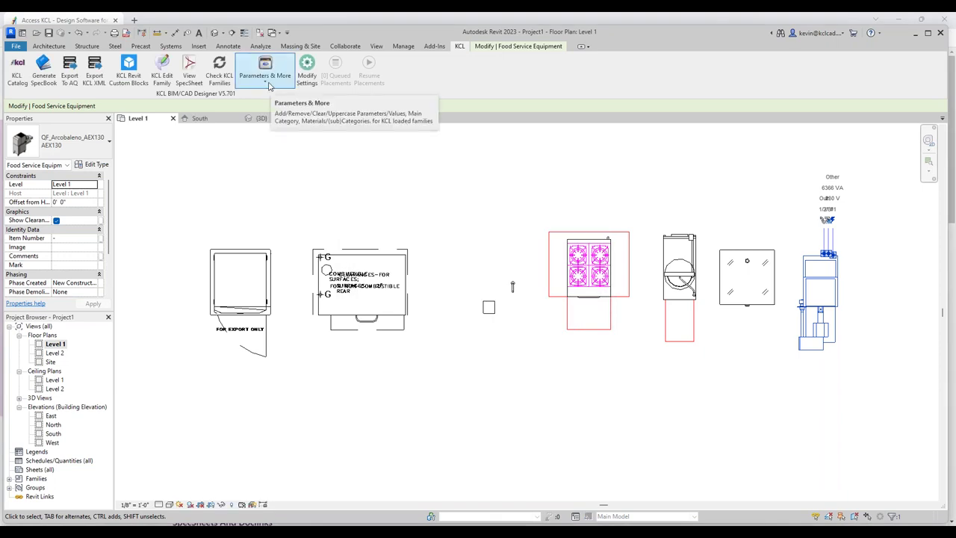
# - Back out of Change Family Category and window-select the whole equipment row
pyautogui.click(267, 84)
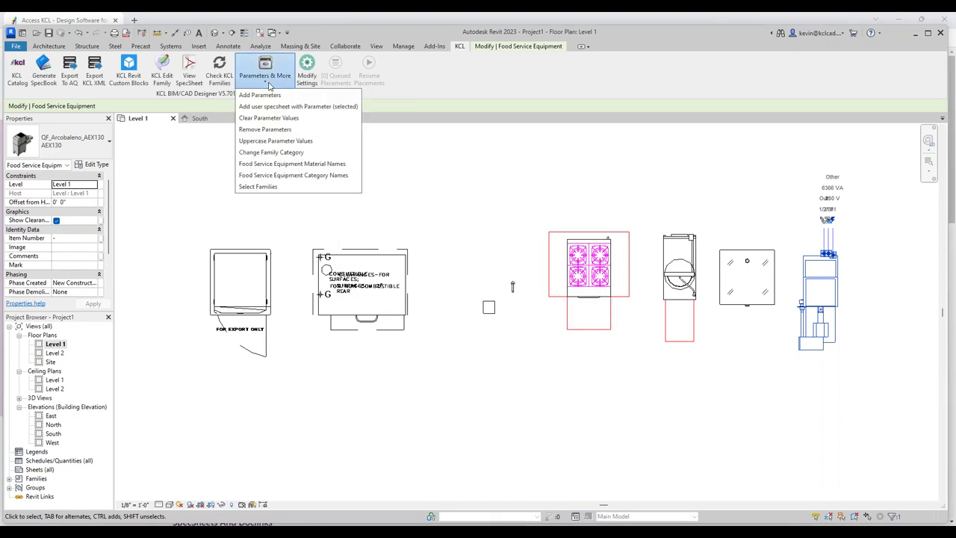
pyautogui.click(274, 153)
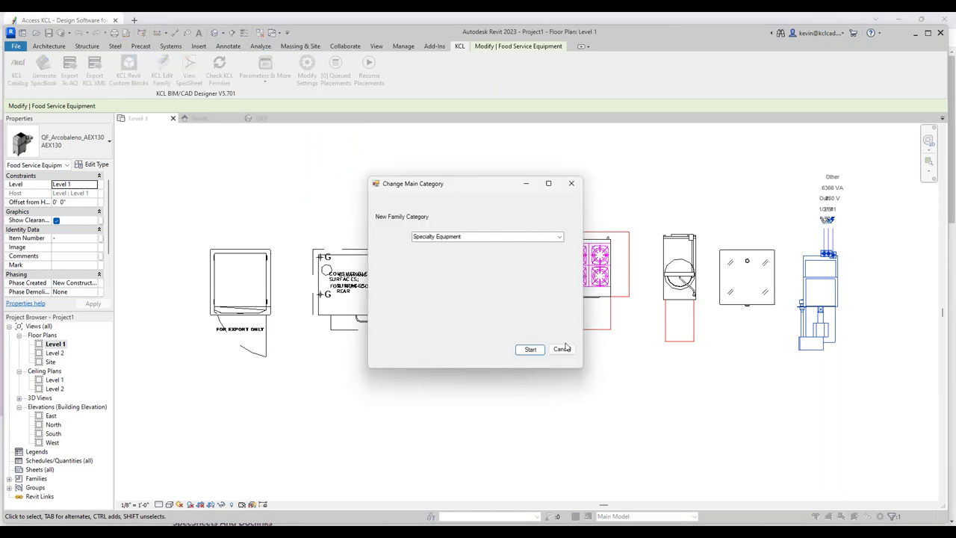
pyautogui.click(562, 349)
pyautogui.moveTo(780, 221); pyautogui.dragTo(227, 383)
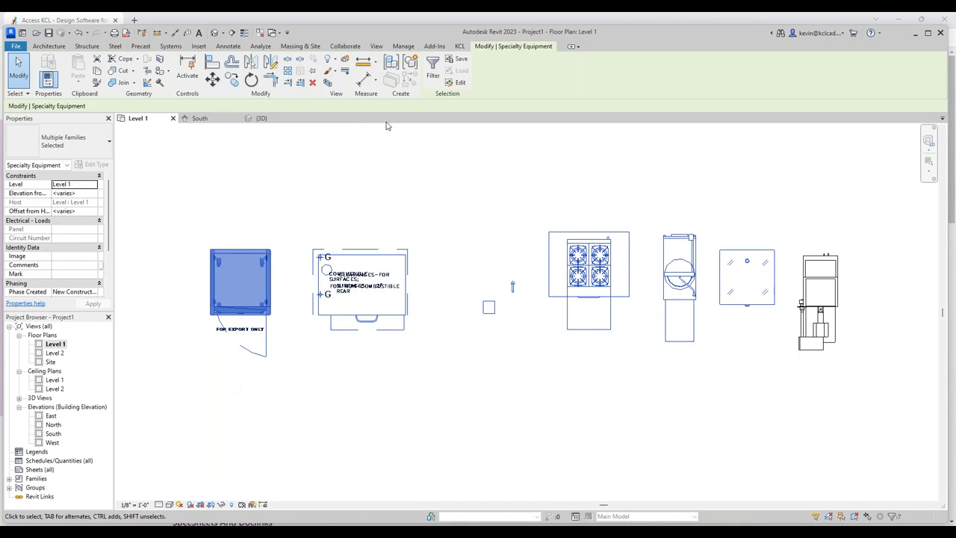
# - Change the 7 selected families' category to Food Service Equipment and confirm completion
pyautogui.click(459, 46)
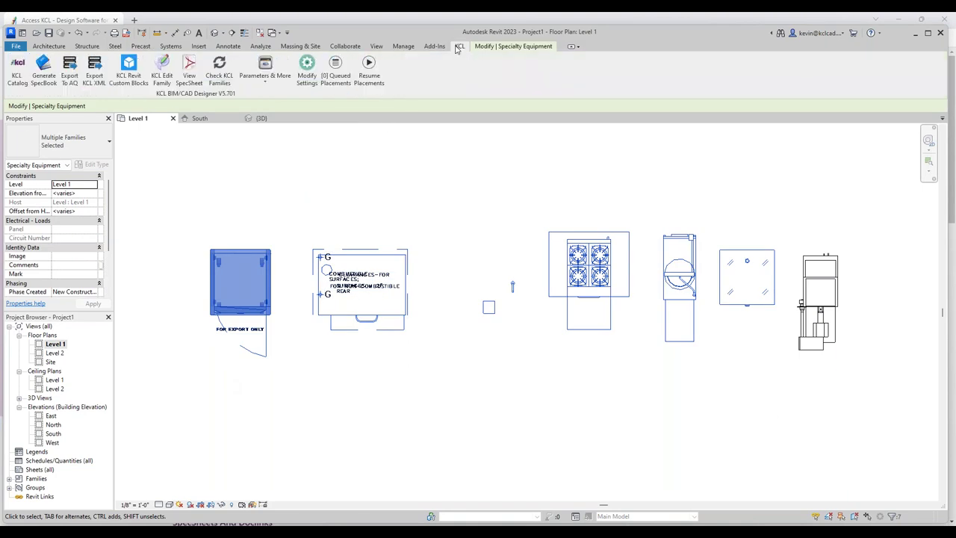
pyautogui.click(266, 79)
pyautogui.click(267, 152)
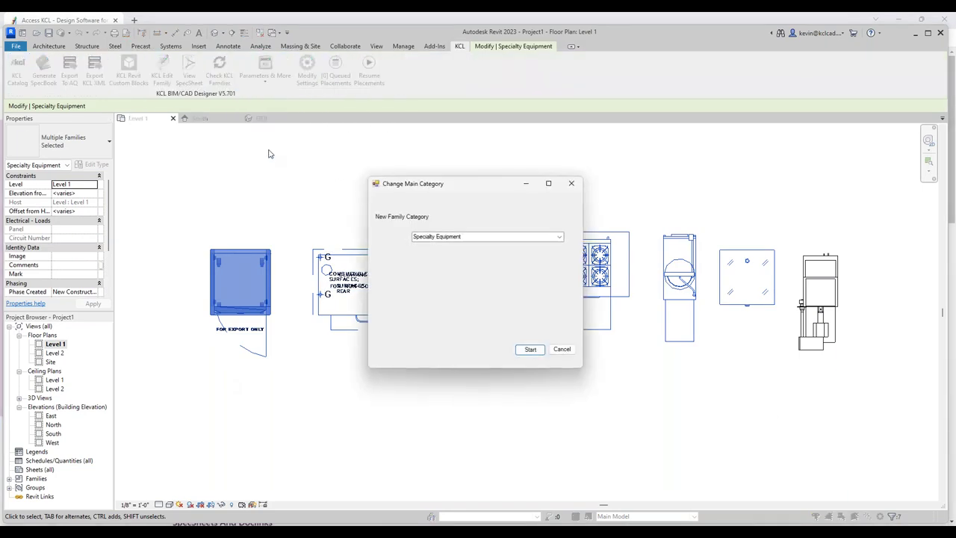
pyautogui.click(558, 237)
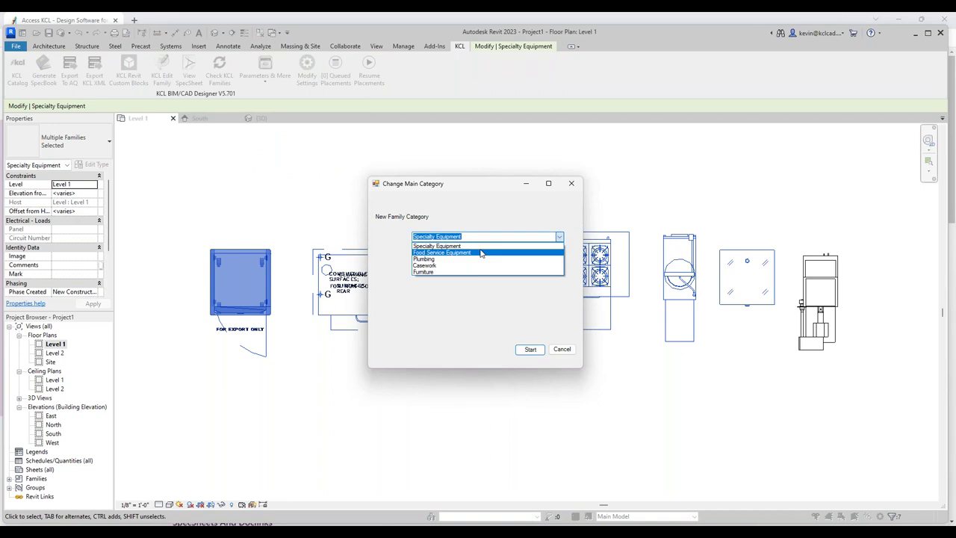
pyautogui.click(480, 252)
pyautogui.click(529, 349)
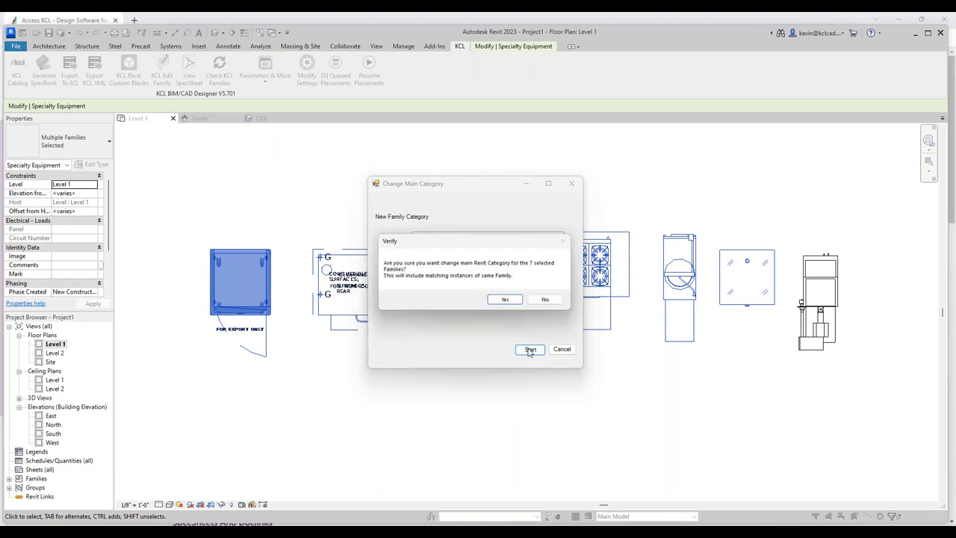
pyautogui.click(508, 301)
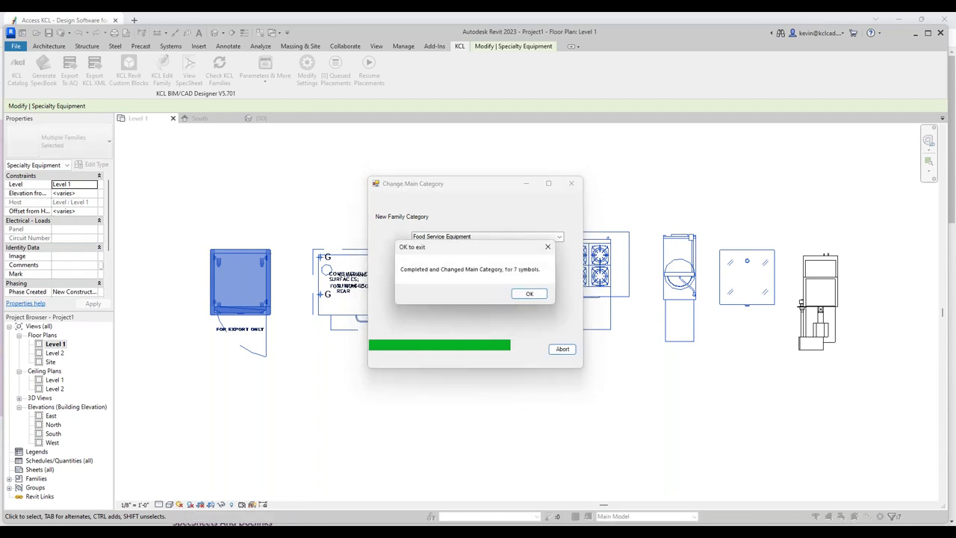
pyautogui.click(530, 294)
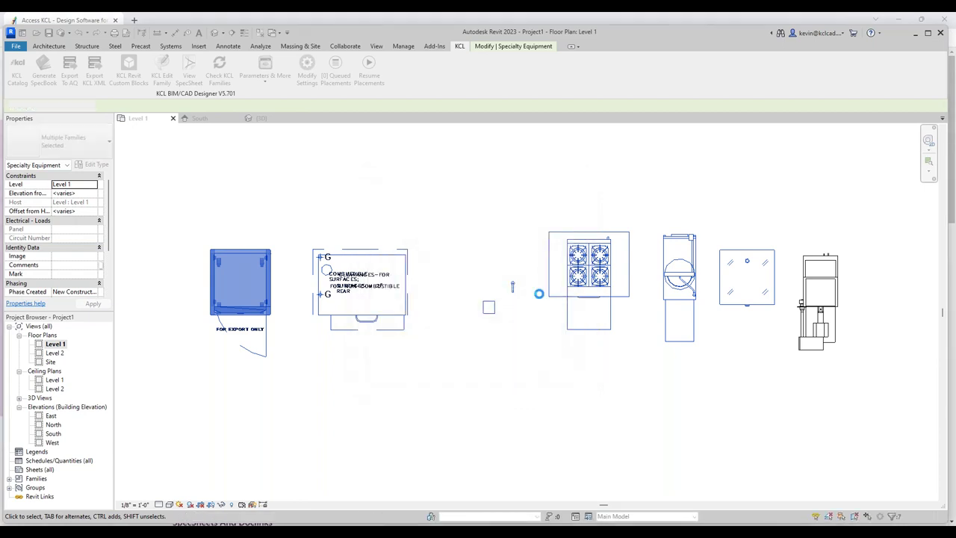
# - Select the range and left fridge and tick Identity Data in Uppercase Parameter Values
pyautogui.click(588, 276)
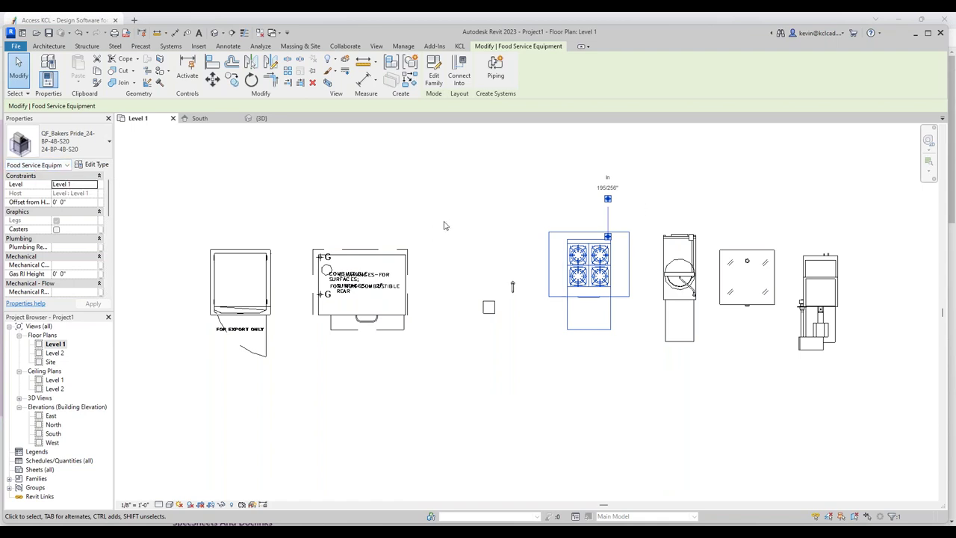
pyautogui.keyDown('ctrl'); pyautogui.click(254, 272); pyautogui.keyUp('ctrl')
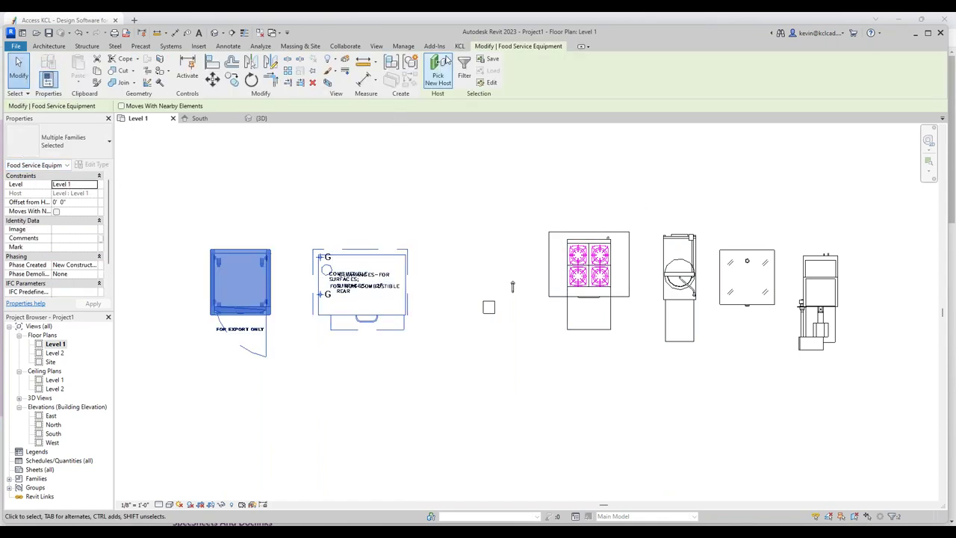
pyautogui.click(458, 46)
pyautogui.click(274, 83)
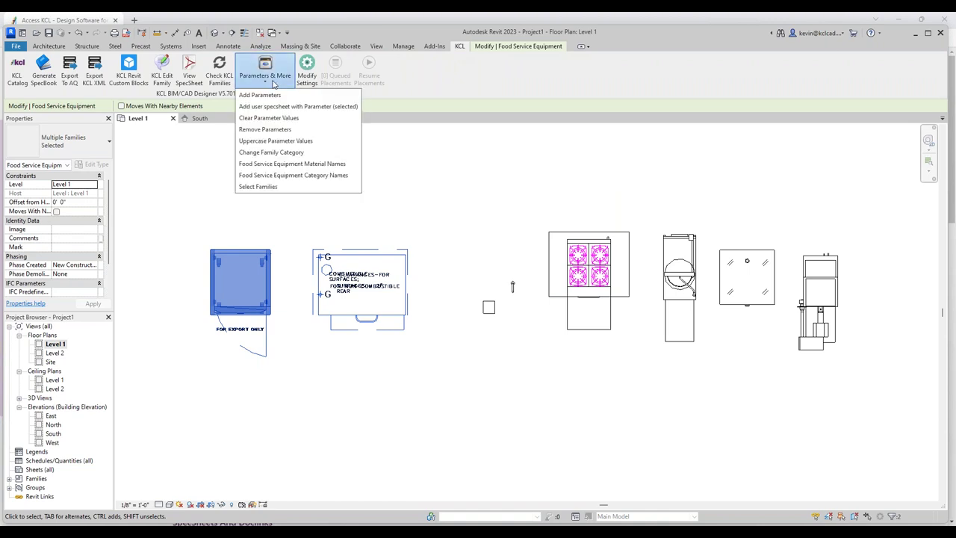
pyautogui.click(277, 141)
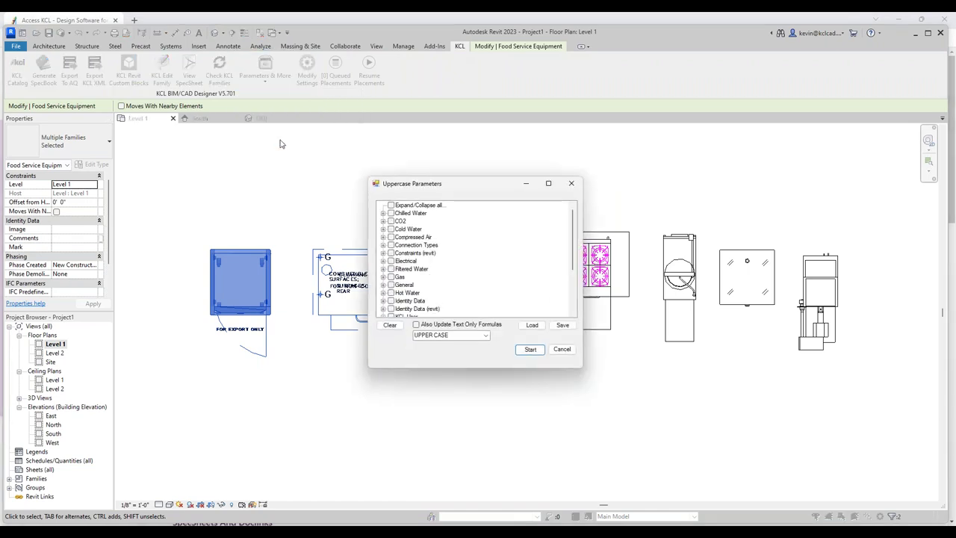
pyautogui.scroll(-2, 452, 248)
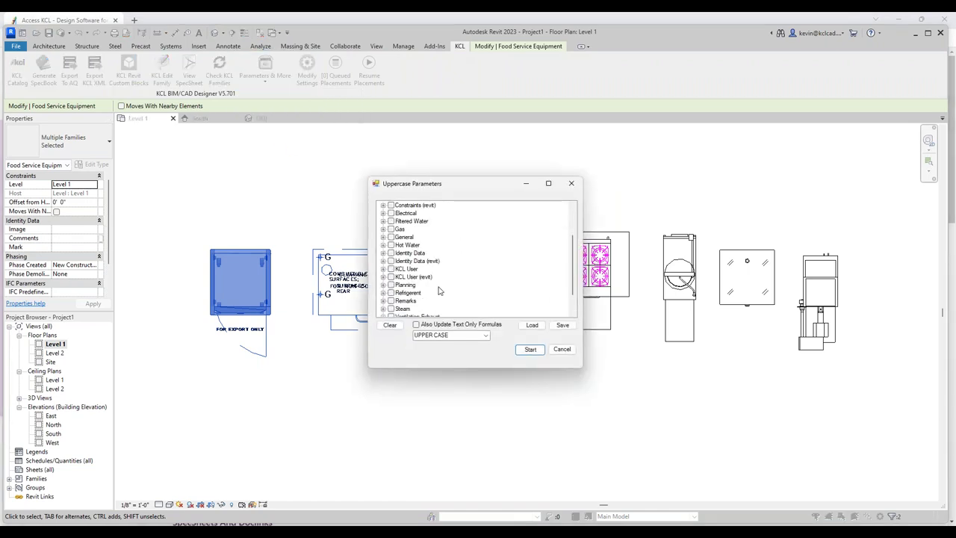
pyautogui.click(390, 260)
# - Also tick Remarks and convert the selected values to UPPER CASE, accepting the non-reversible change
pyautogui.scroll(2, 396, 261)
pyautogui.click(383, 260)
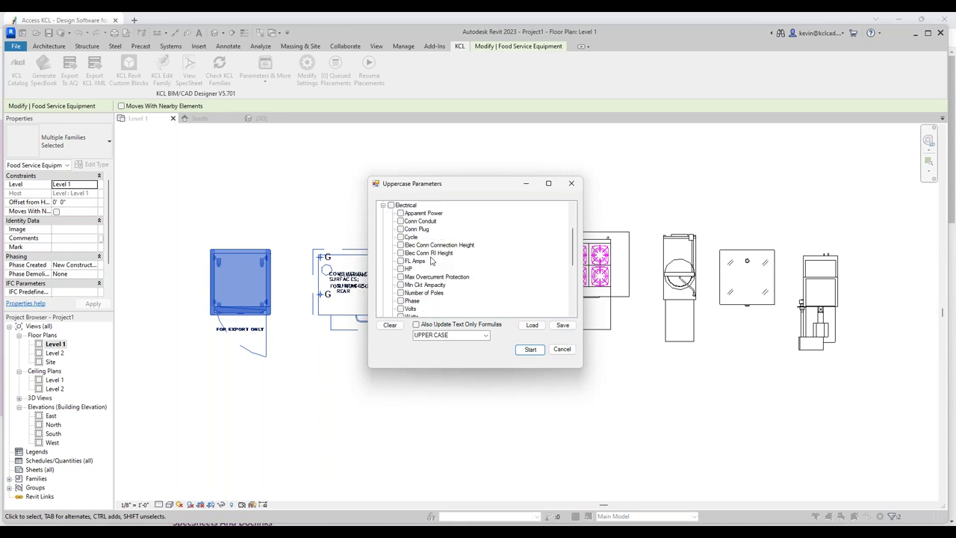
pyautogui.scroll(-2, 430, 260)
pyautogui.scroll(-3, 430, 260)
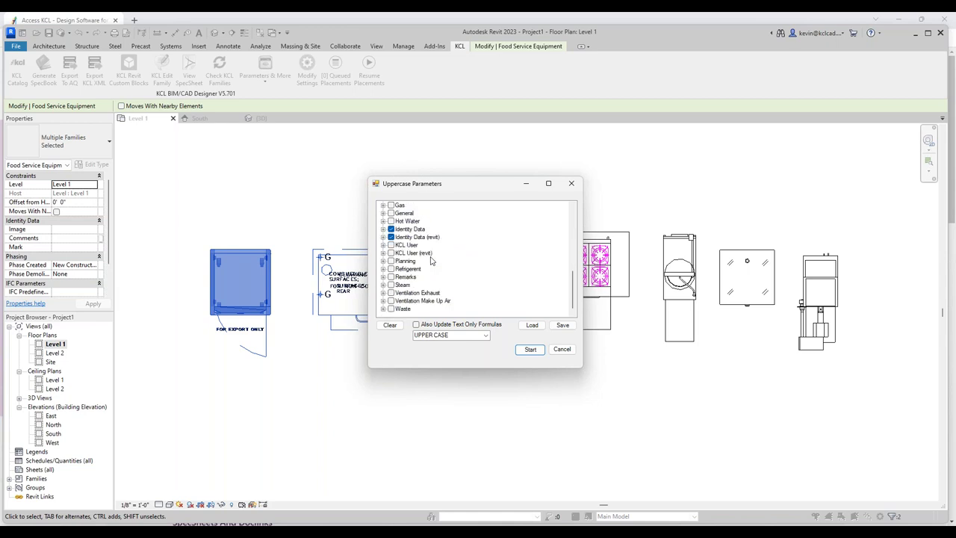
pyautogui.click(391, 277)
pyautogui.click(485, 335)
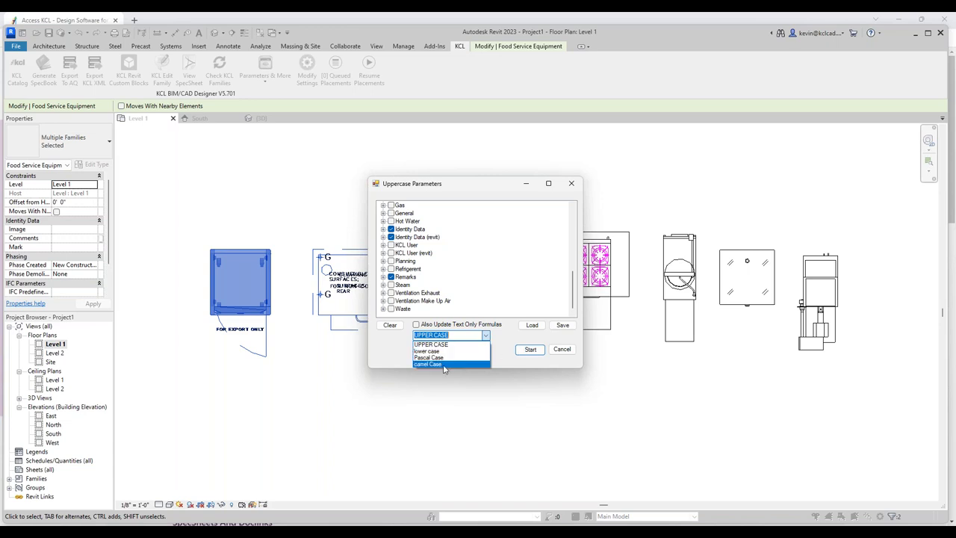
pyautogui.click(529, 351)
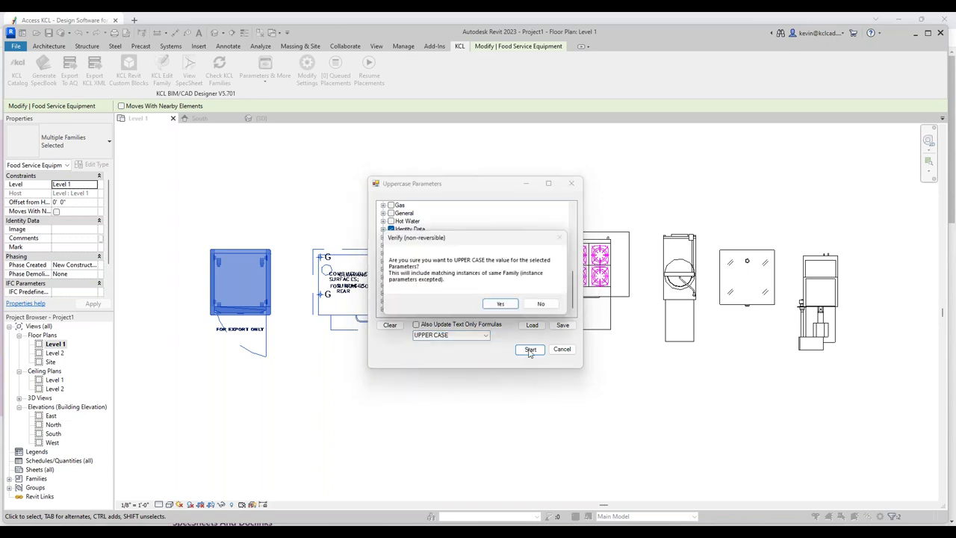
pyautogui.click(500, 304)
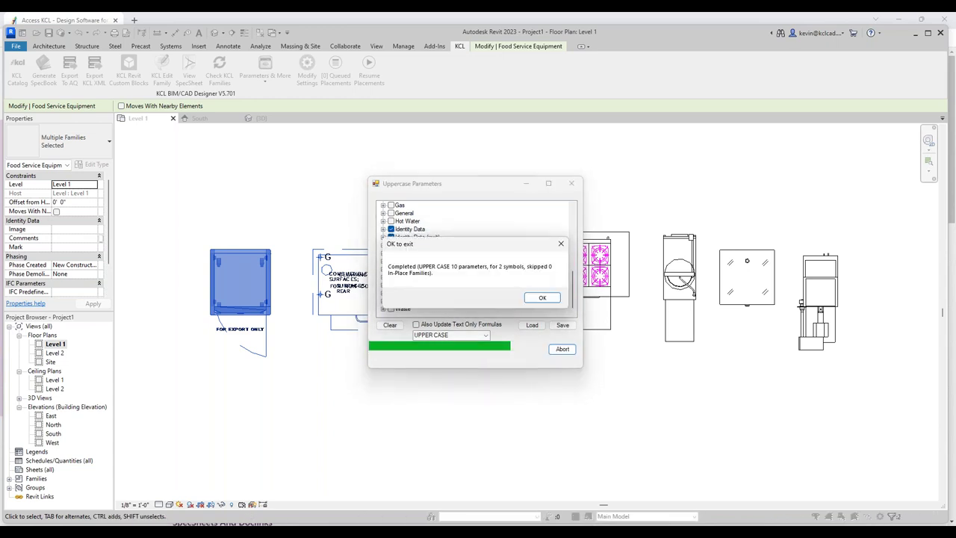
pyautogui.click(542, 297)
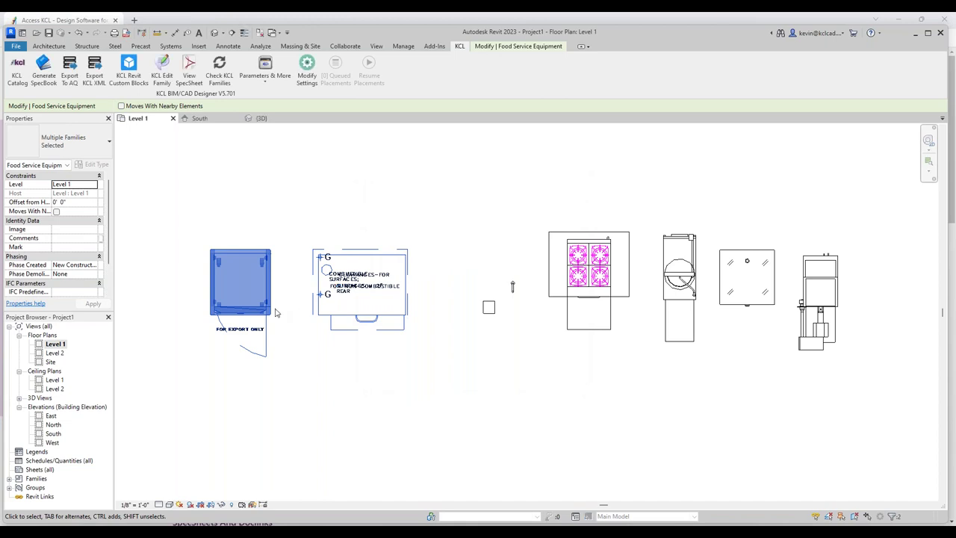
# - Check the Alto-Shaam cabinet's Manufacturer in Type Properties and close it unchanged
pyautogui.press('Escape')
pyautogui.click(269, 312)
pyautogui.click(94, 164)
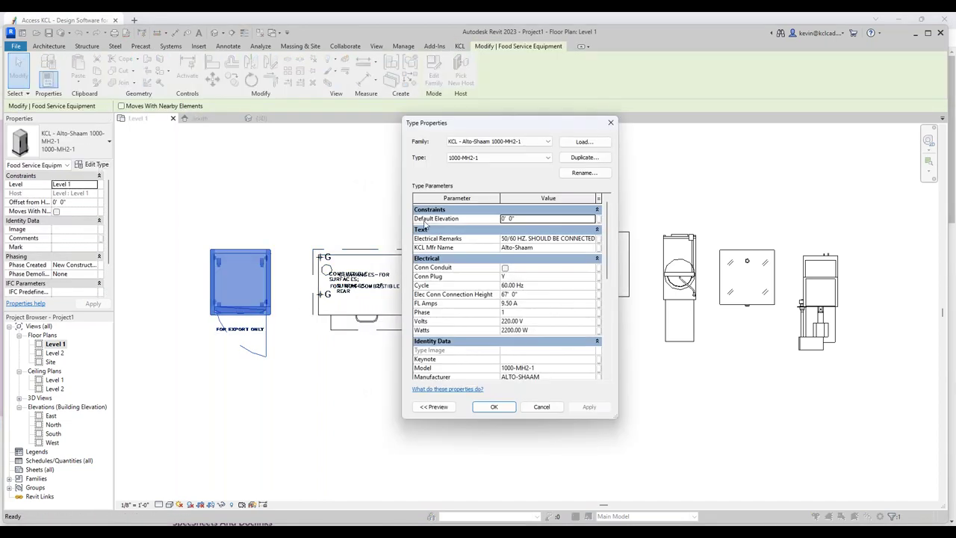
pyautogui.scroll(-3, 553, 307)
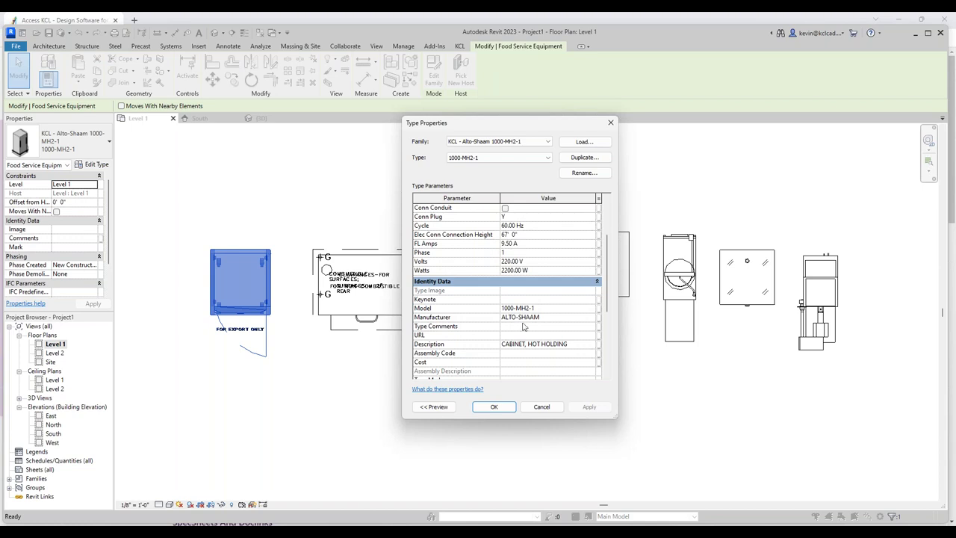
pyautogui.click(543, 406)
# - Confirm the Bakers Pride 151 oven's Manufacturer now reads BAKERS PRIDE, closing unchanged
pyautogui.click(360, 309)
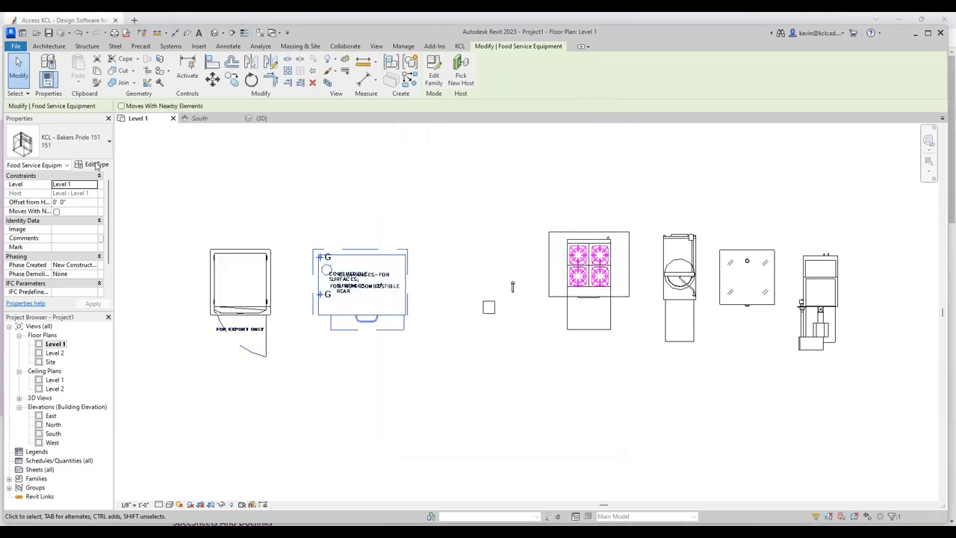
pyautogui.click(93, 165)
pyautogui.click(533, 354)
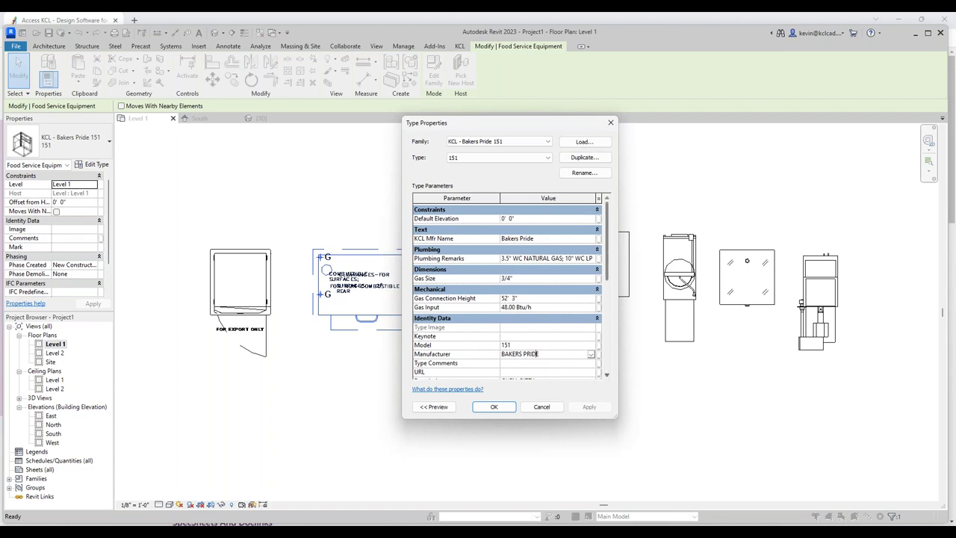
pyautogui.scroll(-1, 609, 287)
pyautogui.scroll(-1, 608, 287)
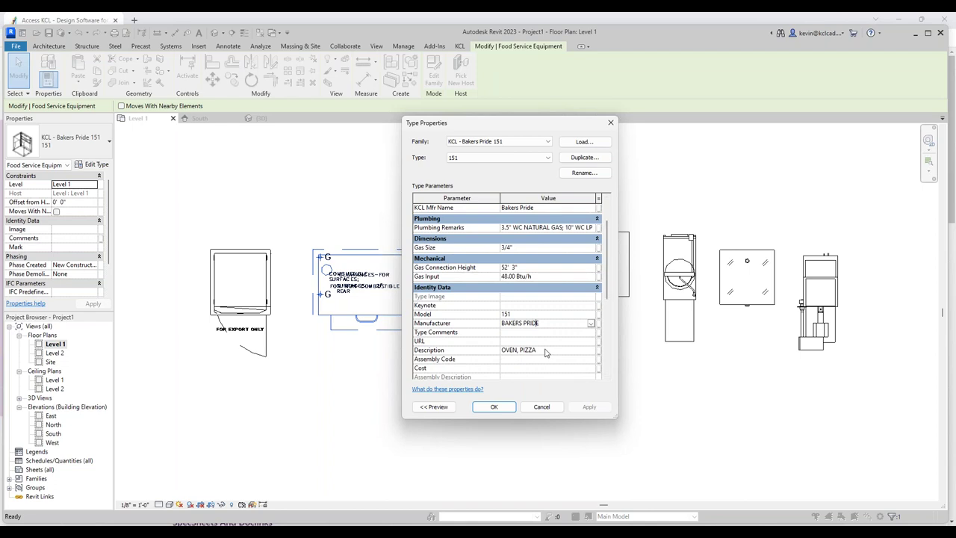
pyautogui.click(541, 407)
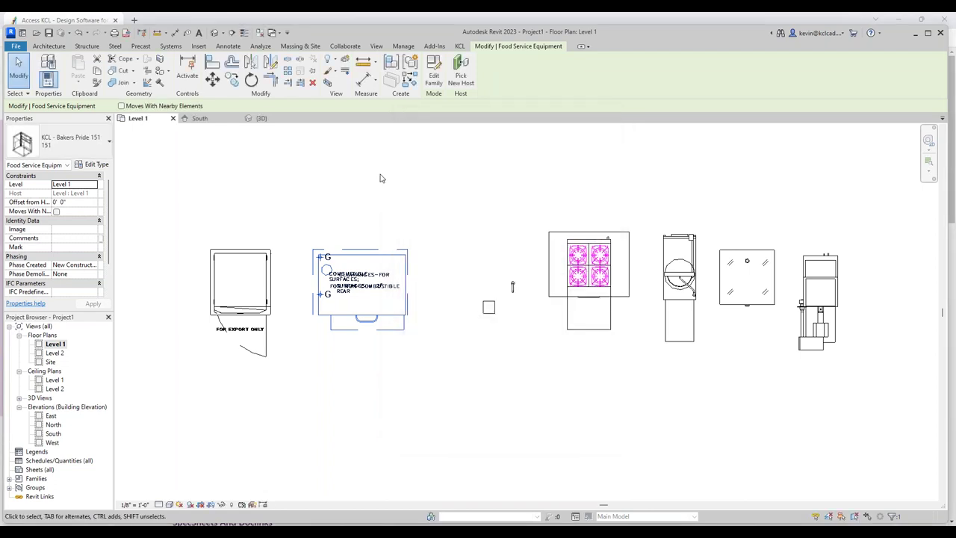
pyautogui.click(459, 46)
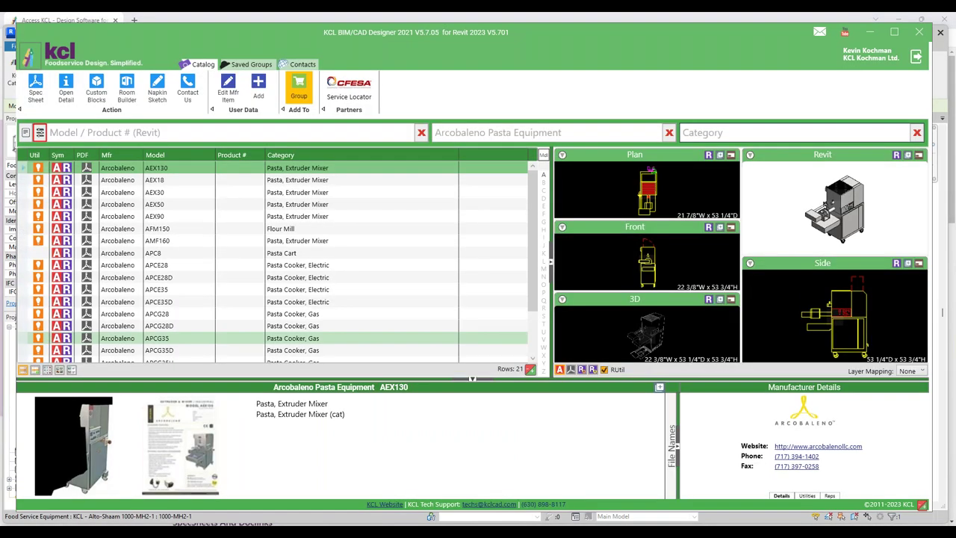
# - Filter Custom Blocks for 'table' and choose the Work Table with a solid undershelf base
pyautogui.click(96, 83)
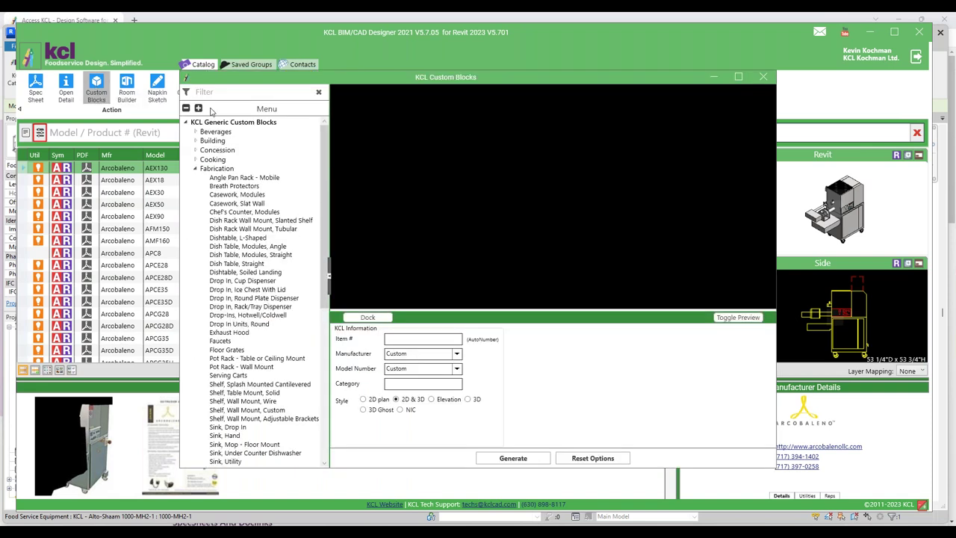
pyautogui.click(230, 90)
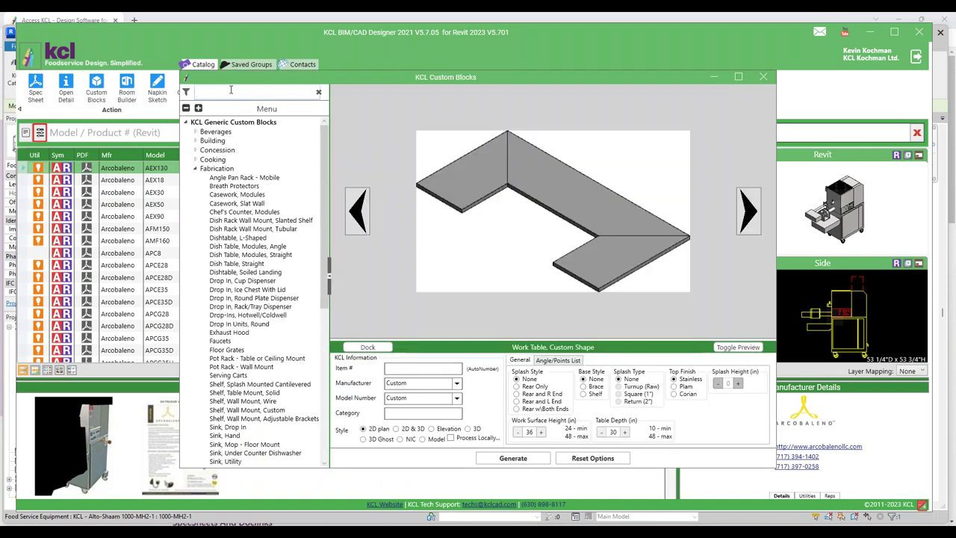
pyautogui.write('table')
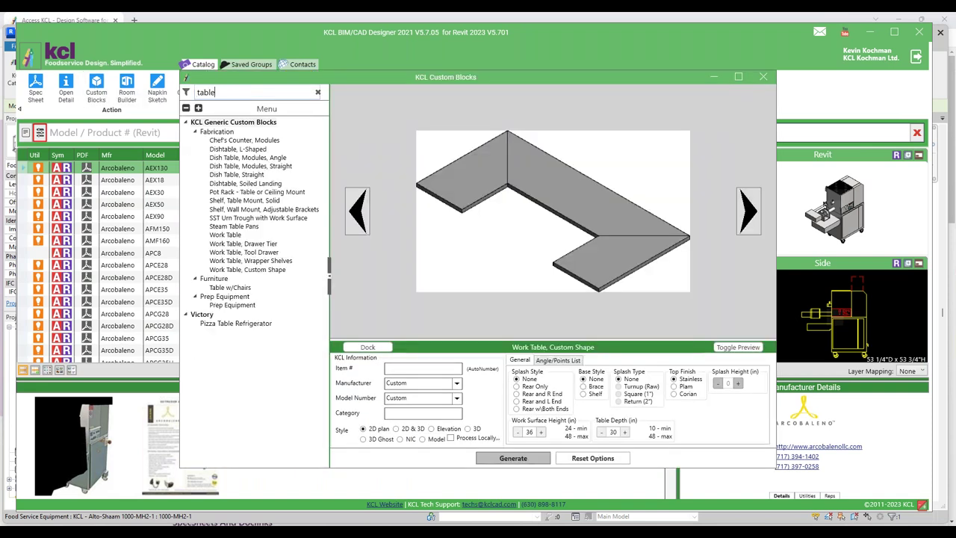
pyautogui.click(234, 238)
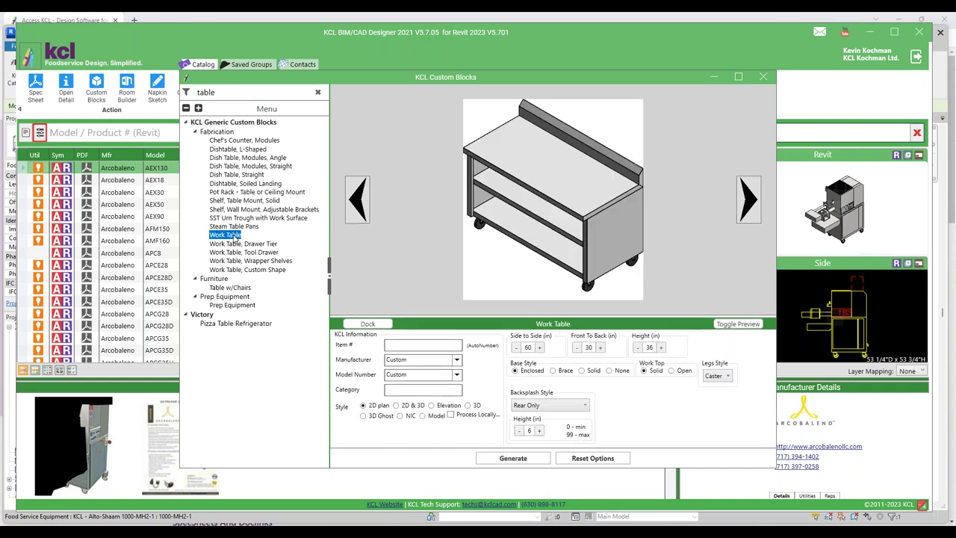
pyautogui.click(749, 198)
pyautogui.click(749, 197)
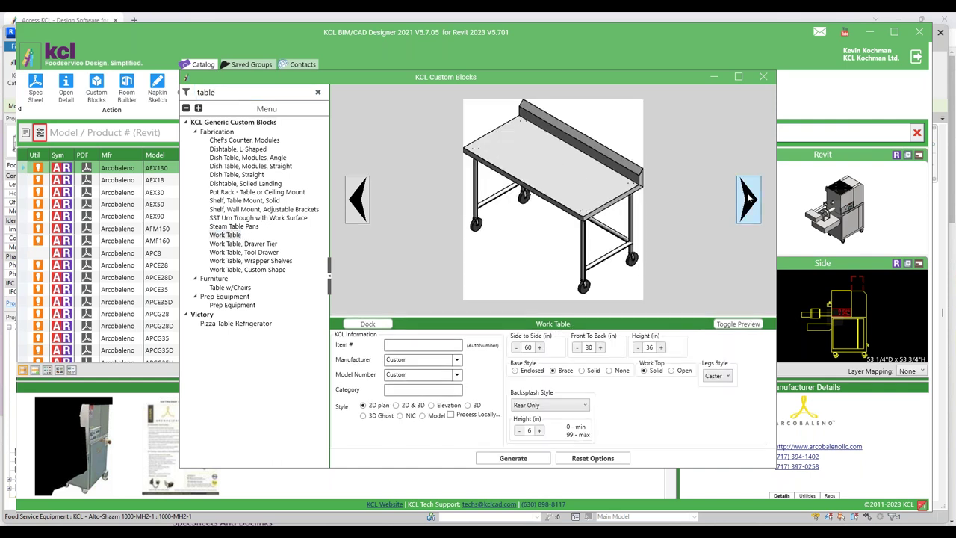
pyautogui.click(749, 198)
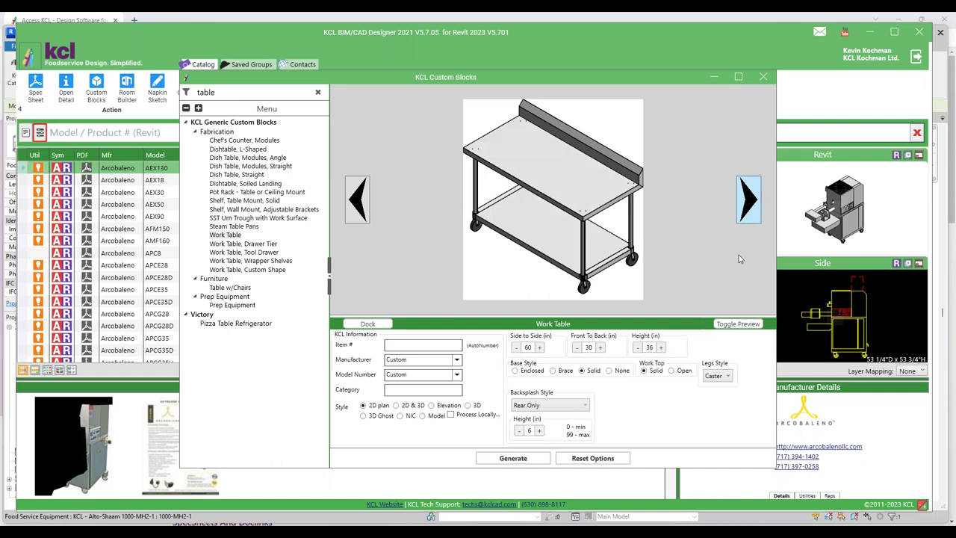
# - Give the table feet, 34-inch front-to-back depth and 2D & 3D style, then generate it
pyautogui.click(724, 377)
pyautogui.click(713, 390)
pyautogui.click(600, 348)
pyautogui.click(601, 348)
pyautogui.click(396, 404)
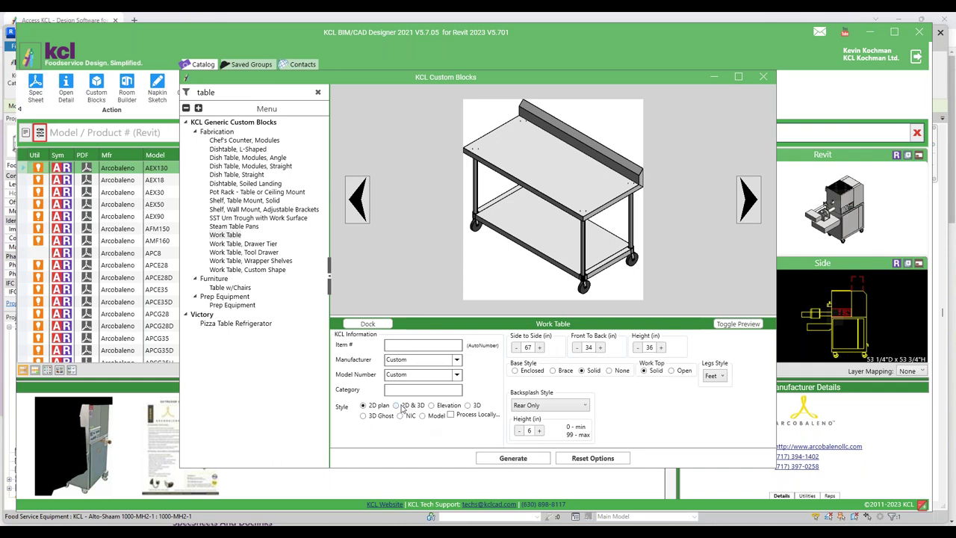
pyautogui.click(520, 459)
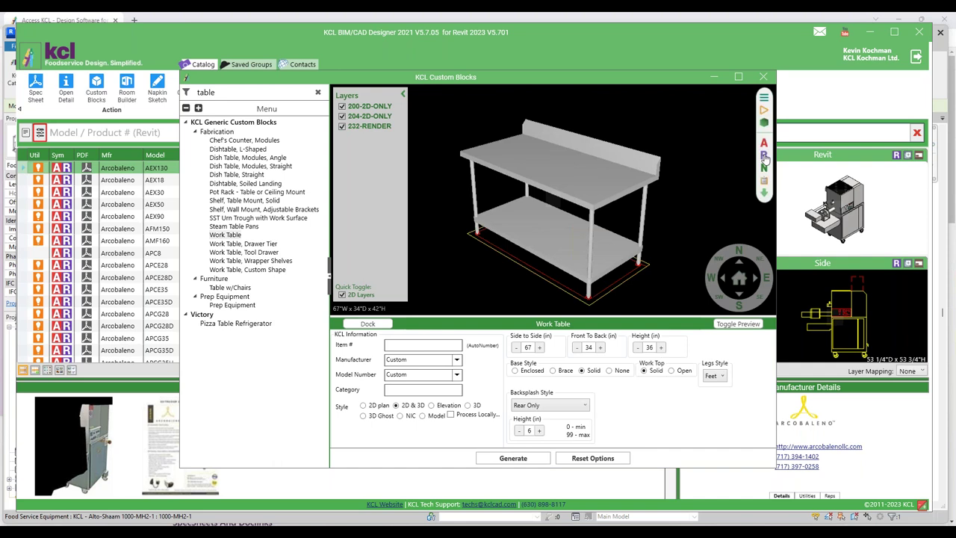
pyautogui.click(764, 156)
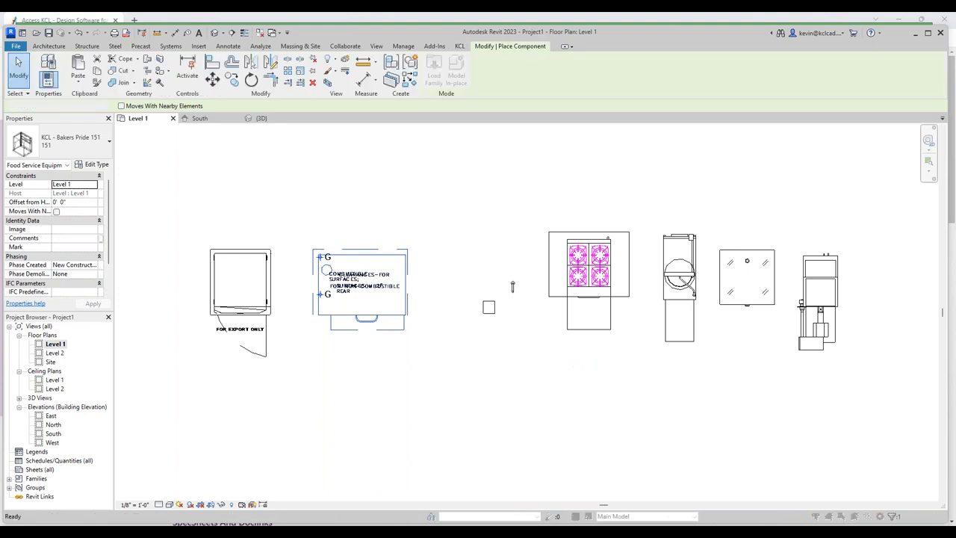
# - Finish placing the table, then generate another 67 x 34 Work Table from Revit's Custom Blocks
pyautogui.press('Escape')
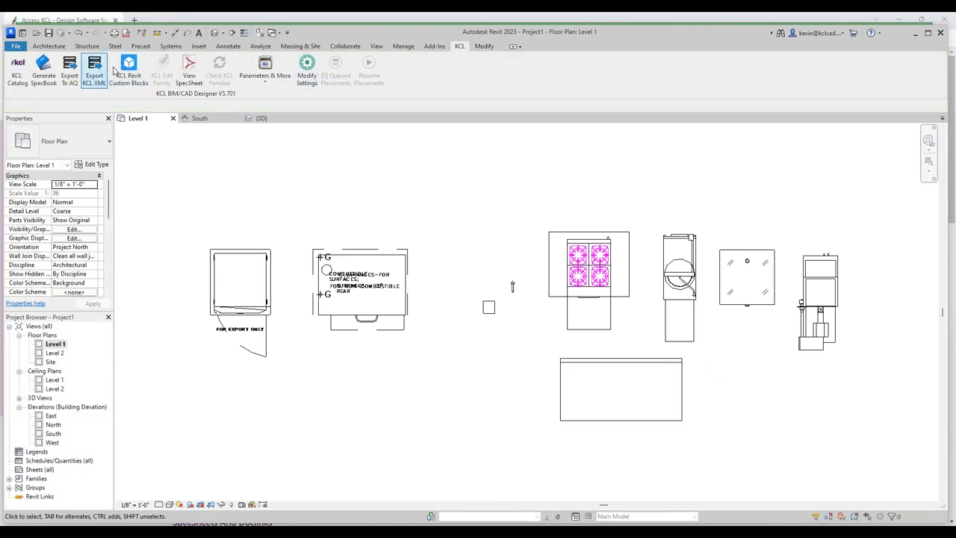
pyautogui.click(129, 84)
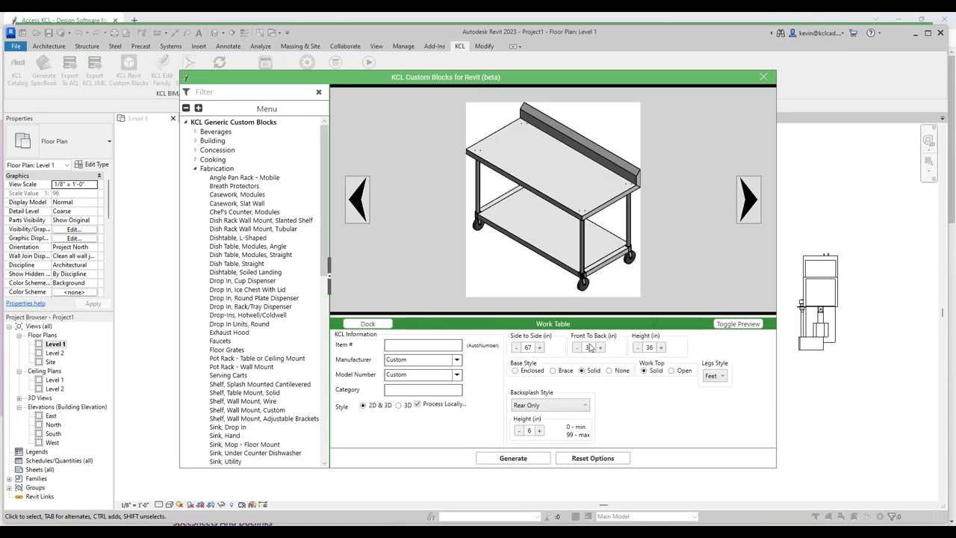
pyautogui.click(516, 458)
# - Open the generated Work Table family, inspect its backsplash and top extrusions, and load it into the project
pyautogui.click(513, 459)
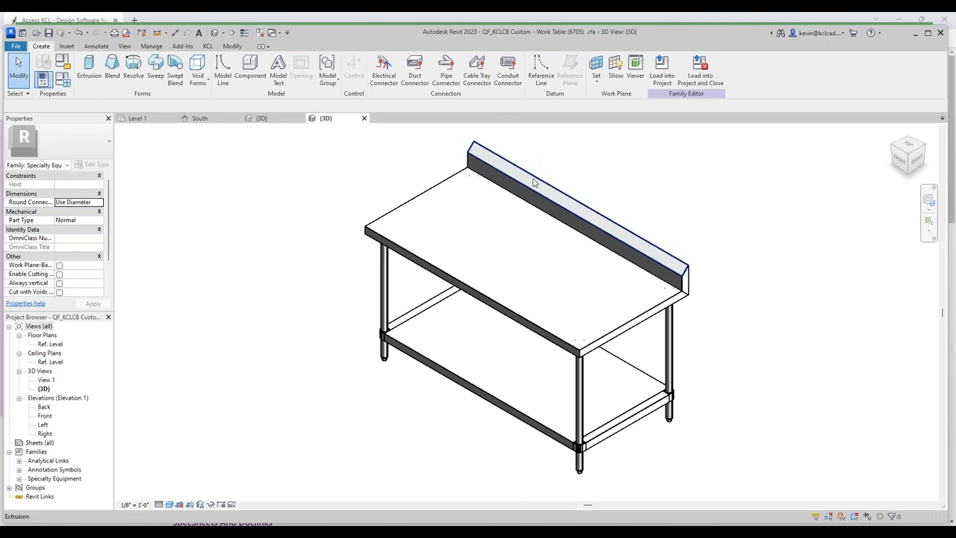
pyautogui.click(581, 166)
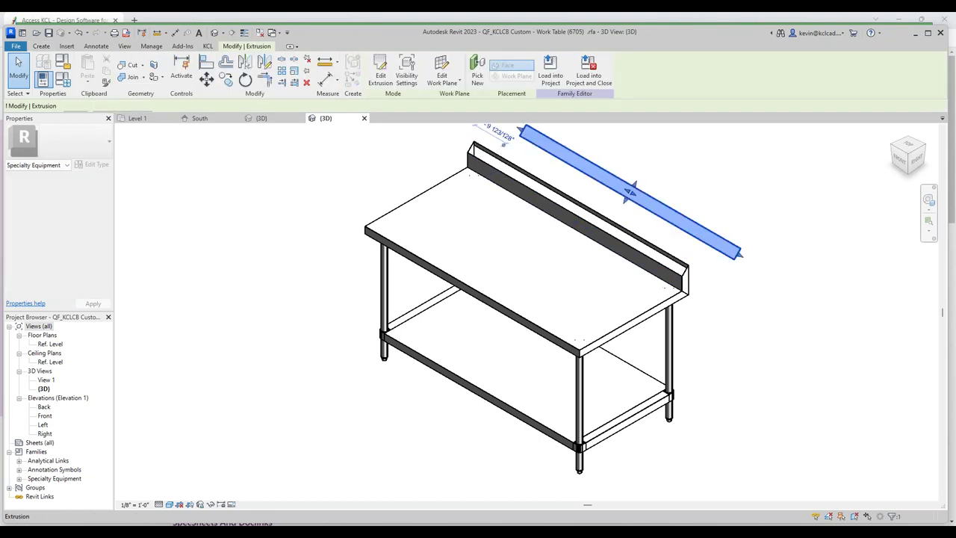
pyautogui.click(646, 314)
pyautogui.moveTo(646, 314); pyautogui.dragTo(709, 349)
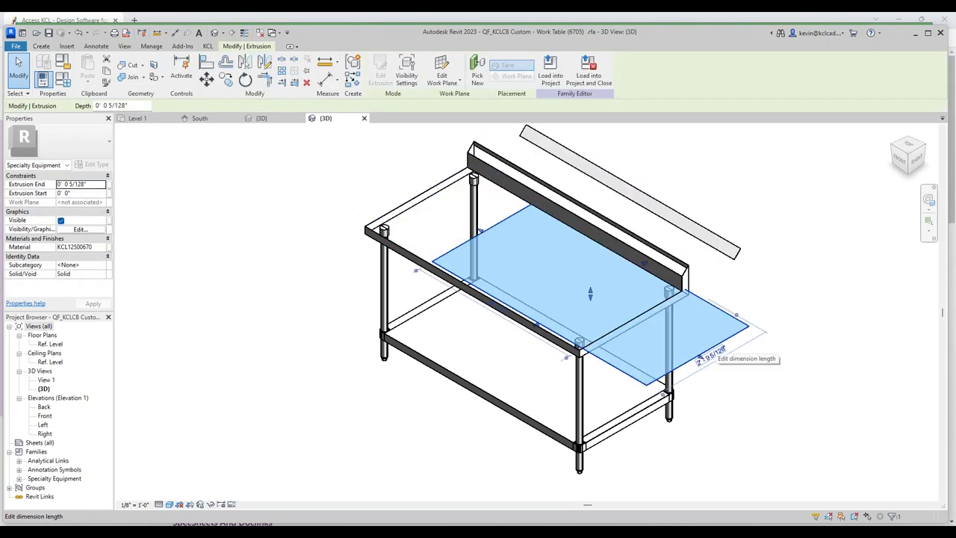
pyautogui.press('Escape')
pyautogui.press('Escape')
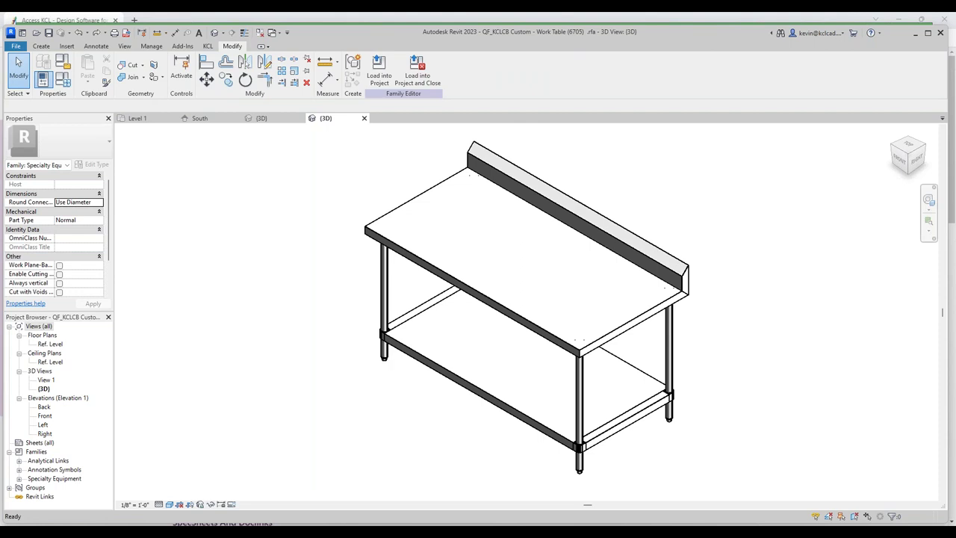
pyautogui.click(418, 72)
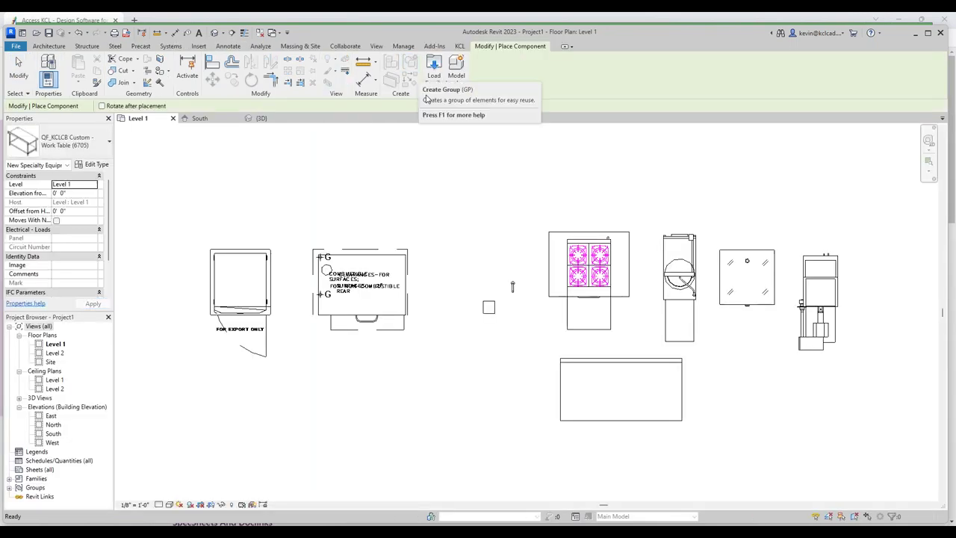
# - Place the second work table beside the first and select each table in the 3D view
pyautogui.click(548, 358)
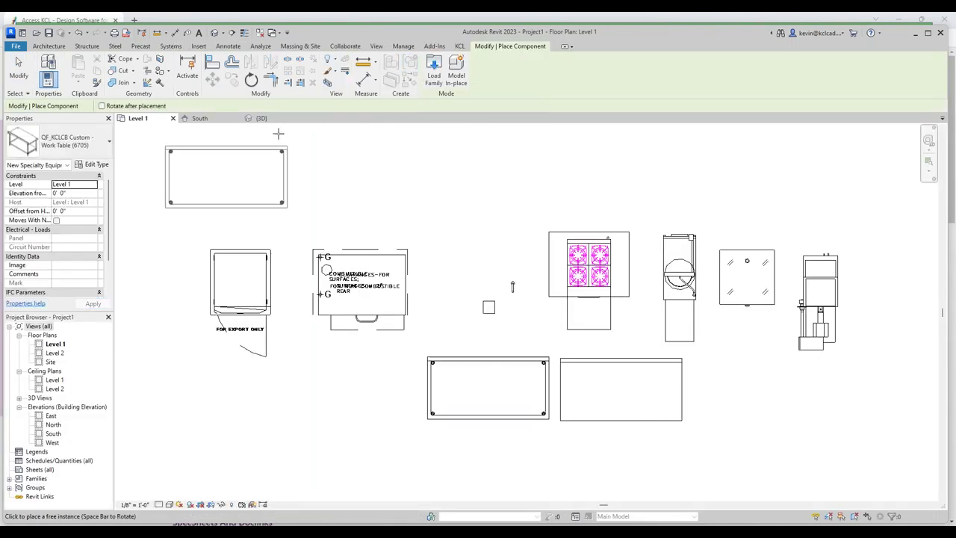
pyautogui.press('Escape')
pyautogui.click(259, 118)
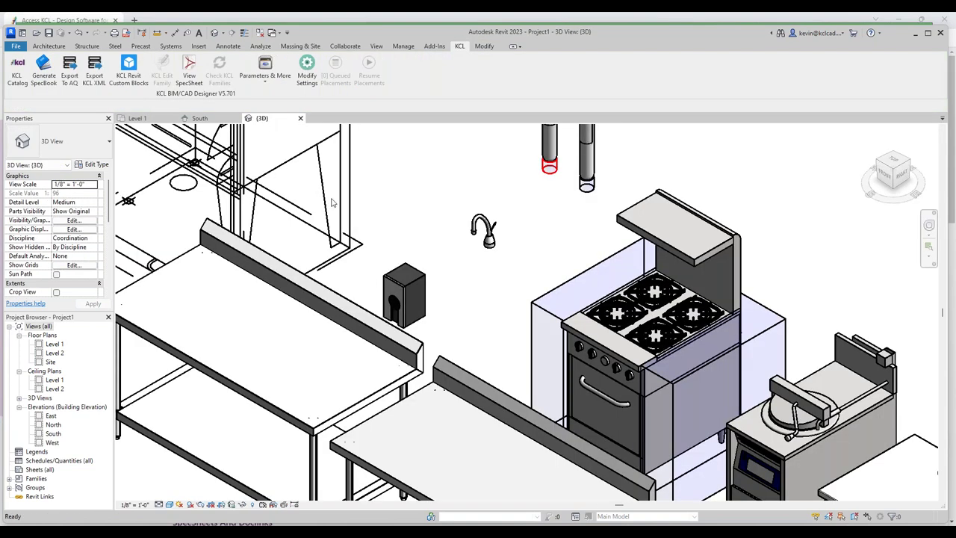
pyautogui.scroll(-4, 334, 371)
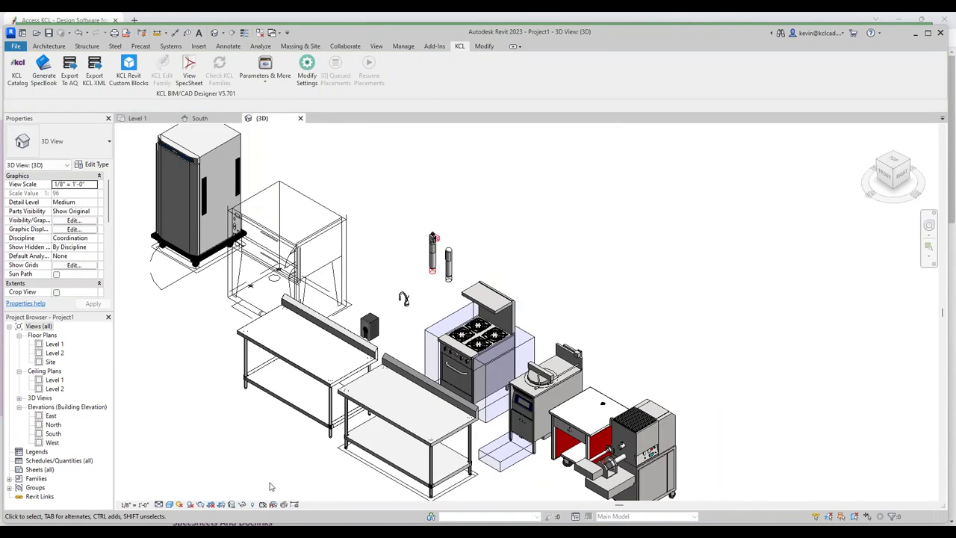
pyautogui.scroll(4, 283, 477)
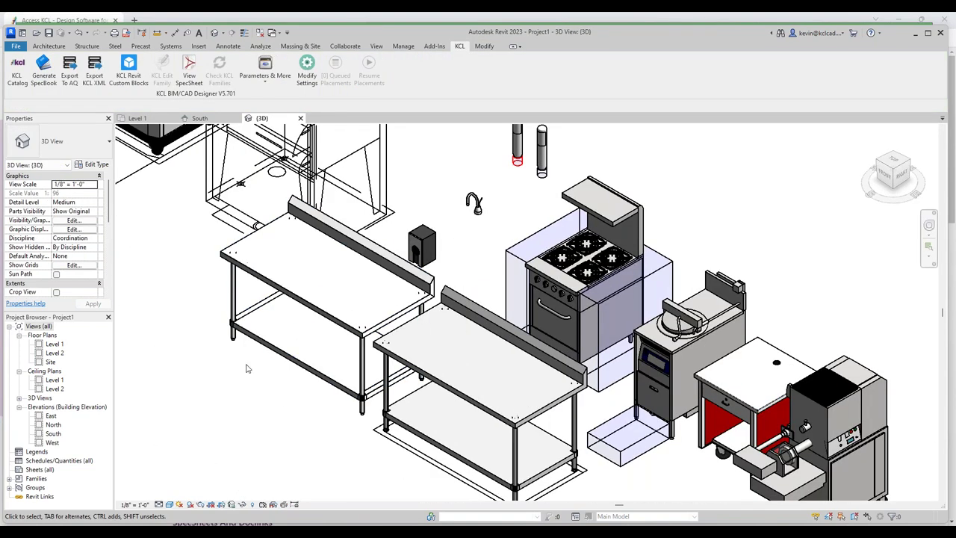
pyautogui.click(411, 459)
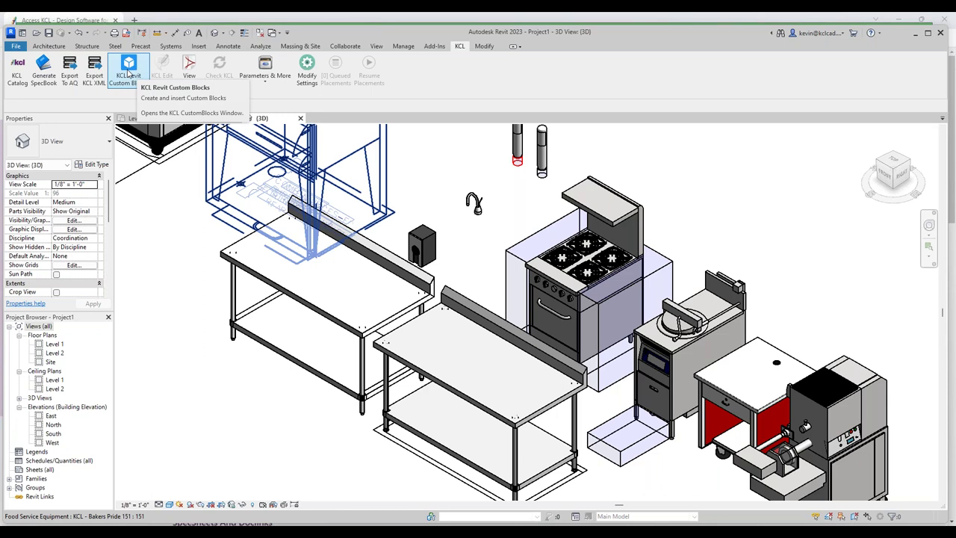
pyautogui.scroll(-3, 201, 258)
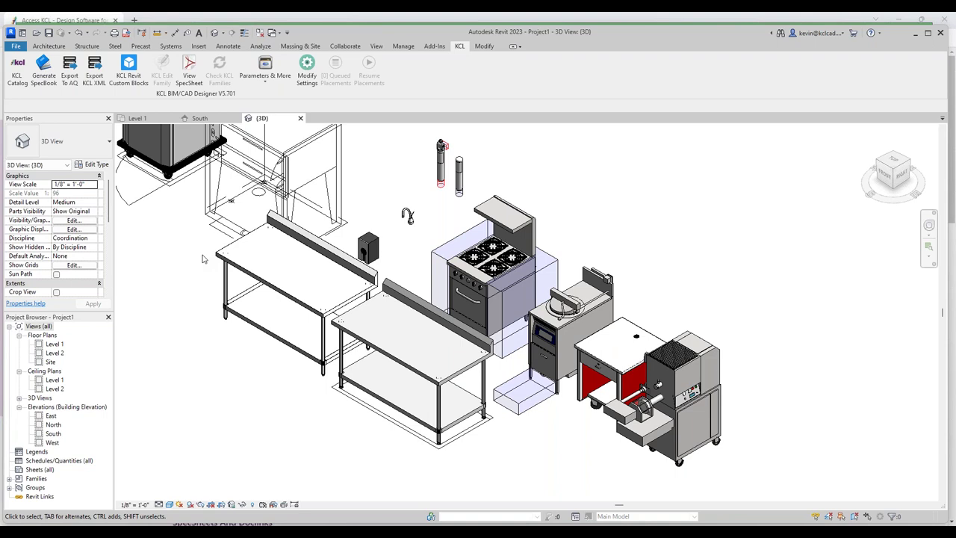
pyautogui.click(404, 296)
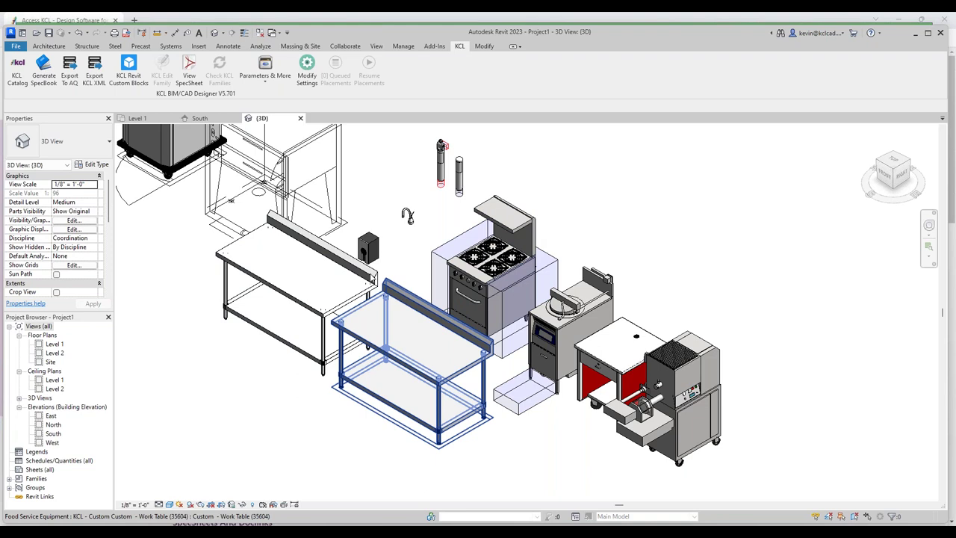
pyautogui.click(370, 277)
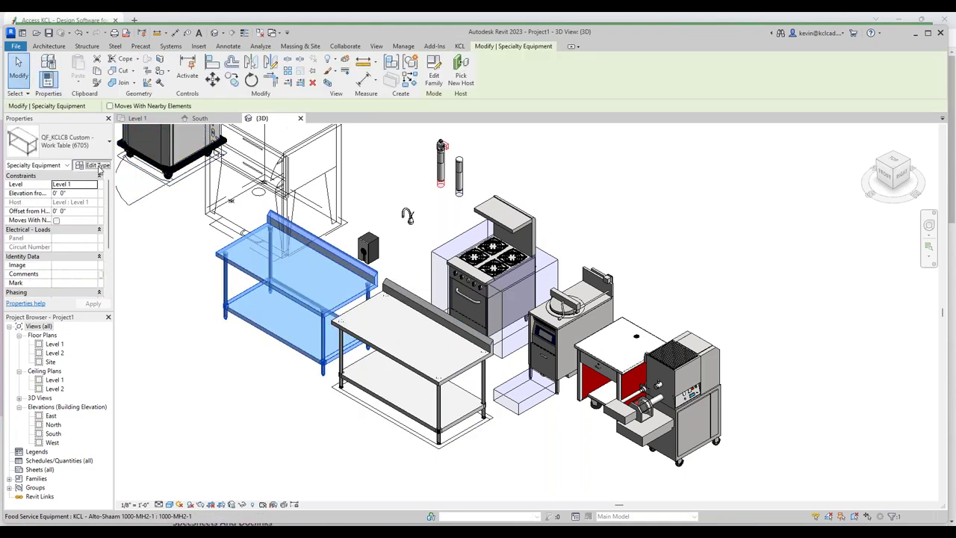
pyautogui.click(97, 165)
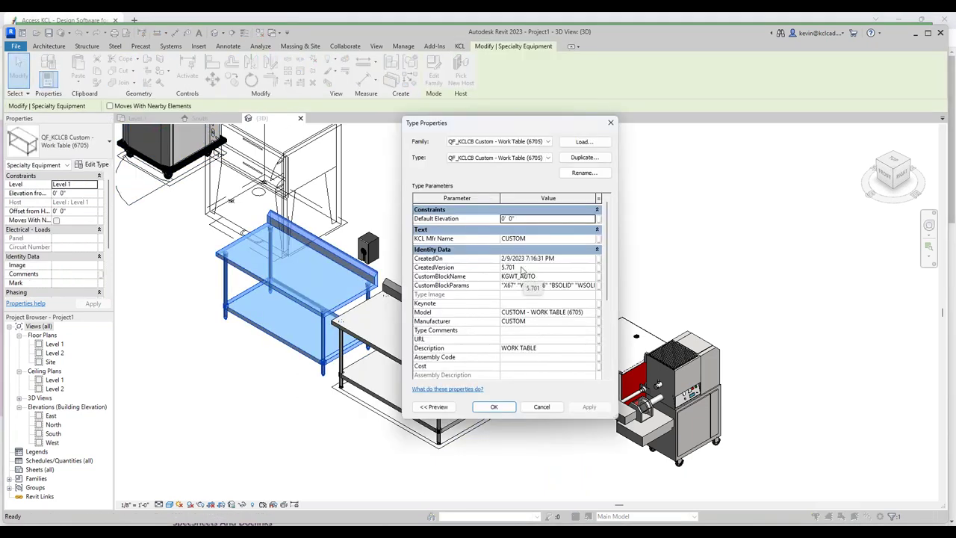
pyautogui.scroll(-5, 521, 270)
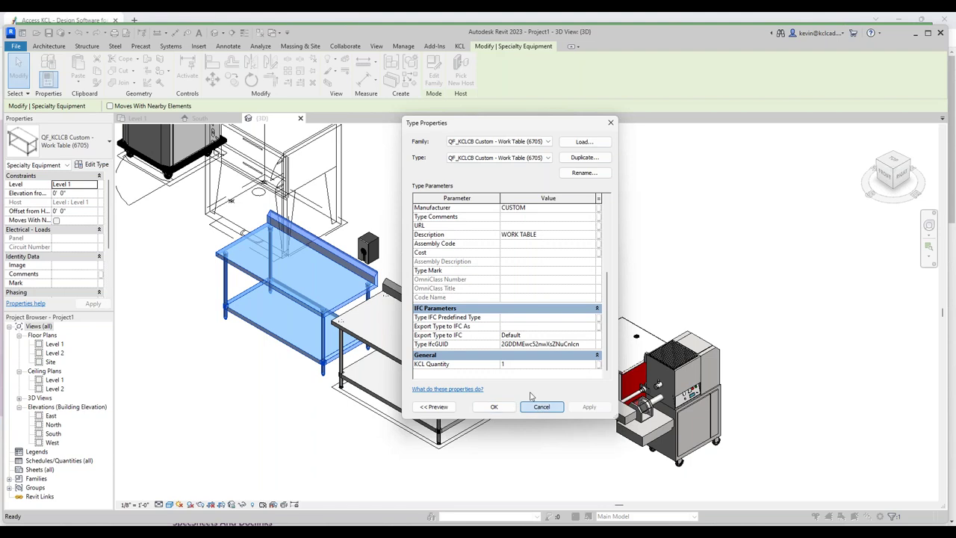
pyautogui.click(535, 405)
pyautogui.click(403, 321)
pyautogui.click(98, 166)
pyautogui.scroll(-5, 493, 297)
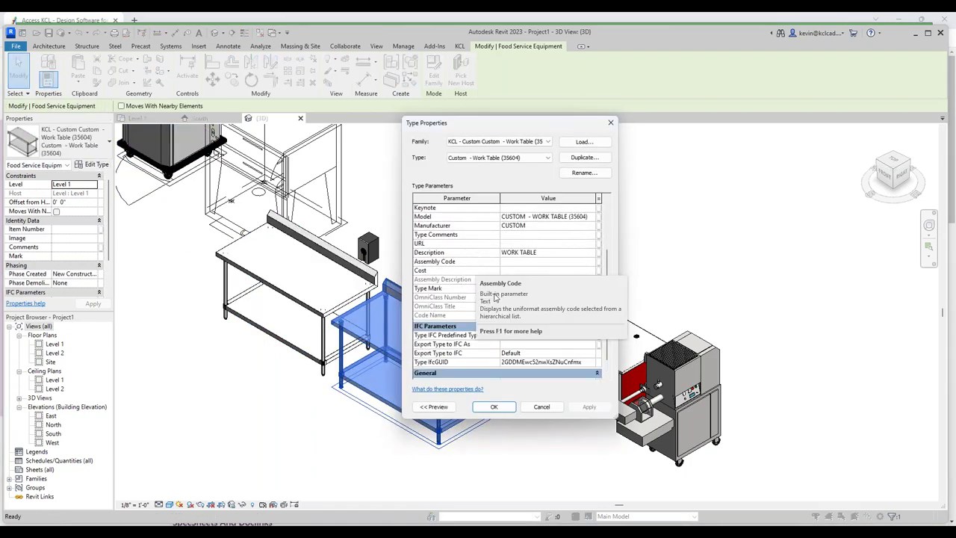
pyautogui.click(541, 406)
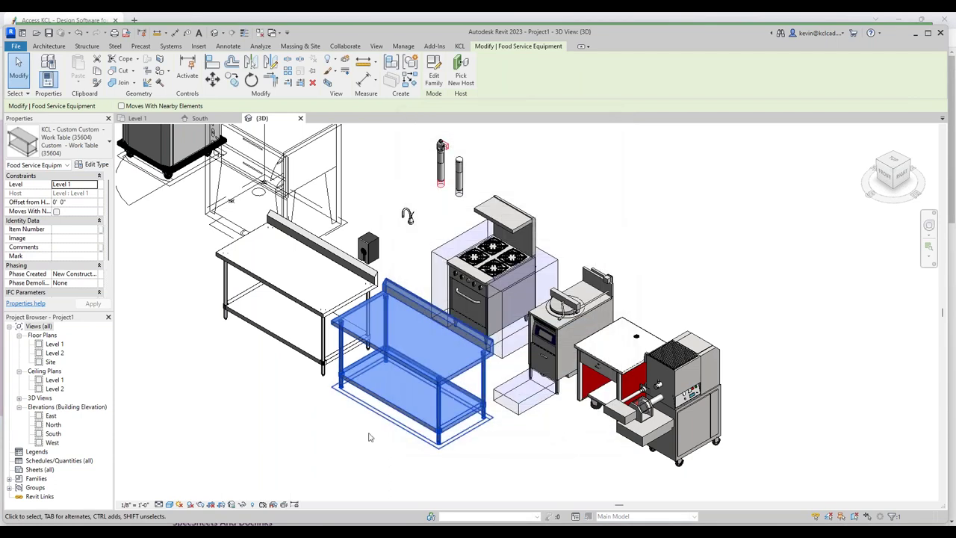
pyautogui.scroll(3, 368, 437)
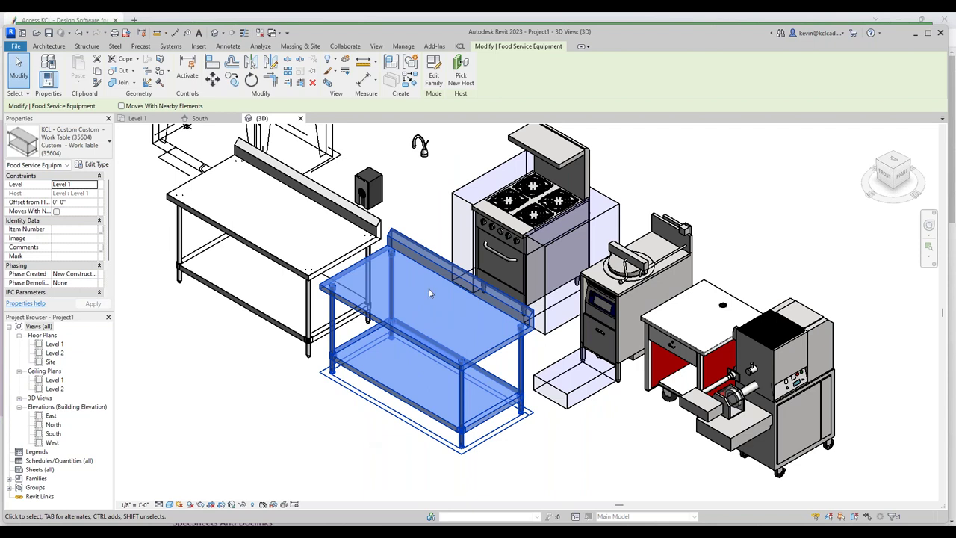
pyautogui.click(459, 46)
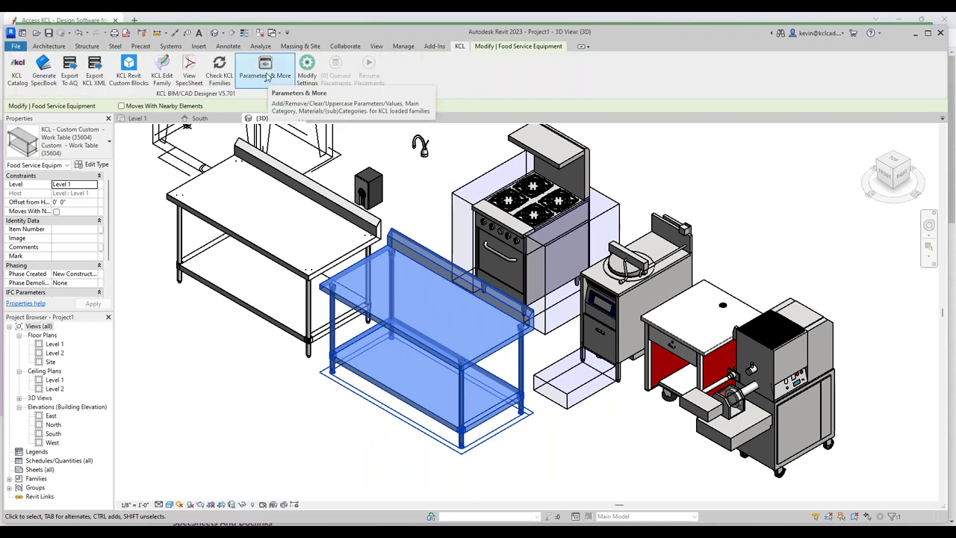
# - Run KCL Add Parameters on the work table with Elec Conn RI Height, FL Amps, Volts and Watts ticked
pyautogui.click(265, 70)
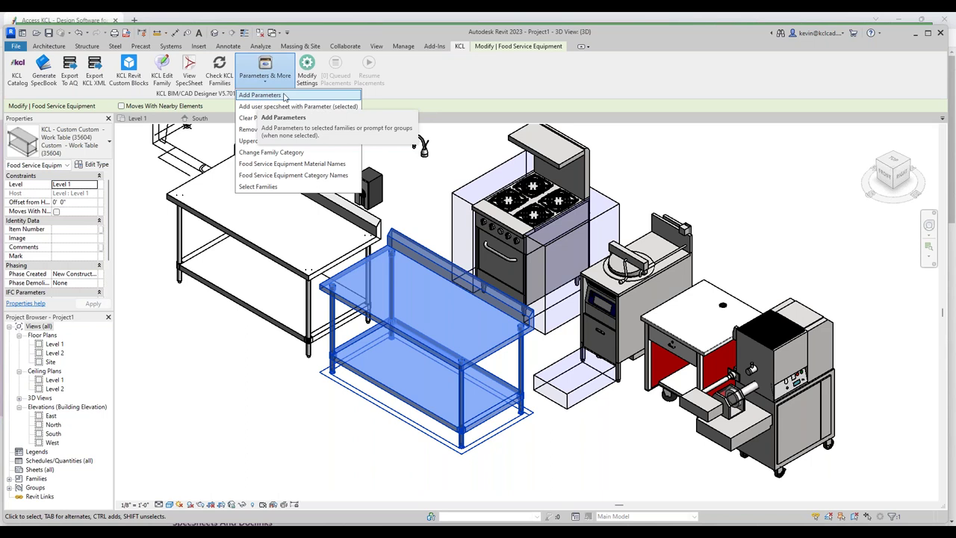
pyautogui.click(283, 96)
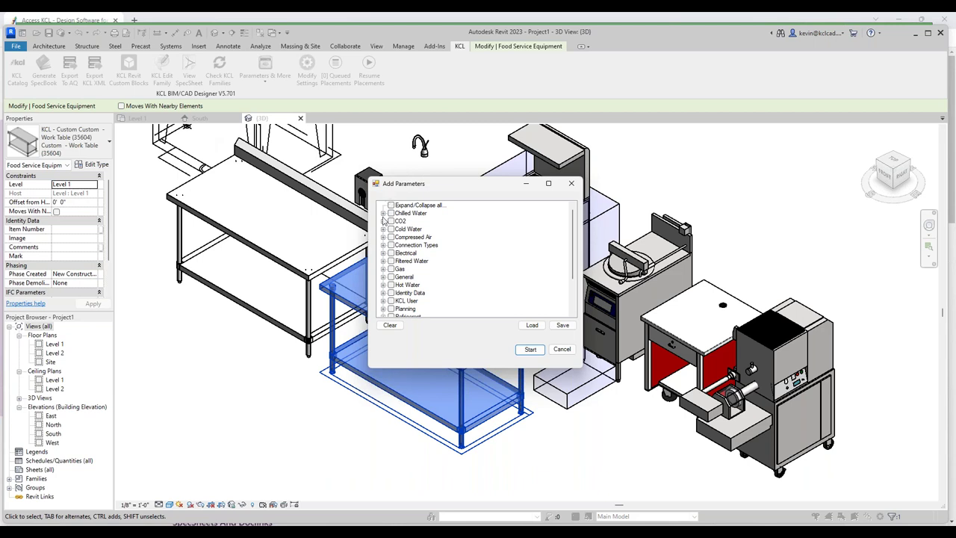
pyautogui.click(382, 253)
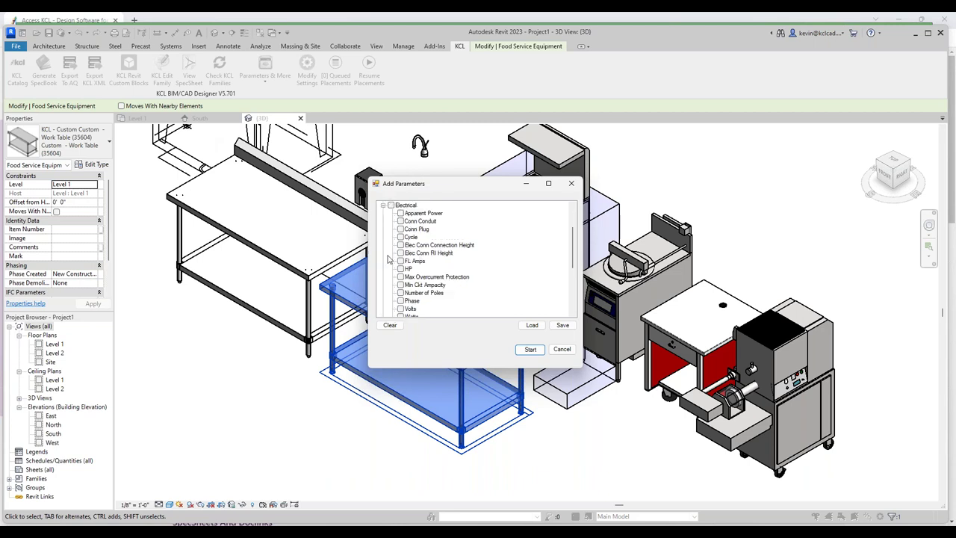
pyautogui.click(400, 260)
pyautogui.click(401, 253)
pyautogui.scroll(-2, 402, 284)
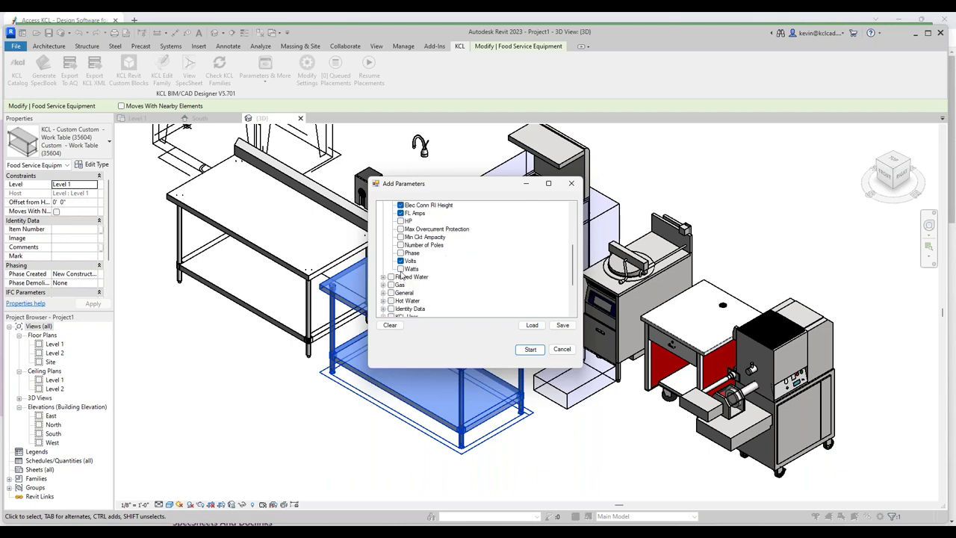
pyautogui.click(400, 268)
pyautogui.click(533, 351)
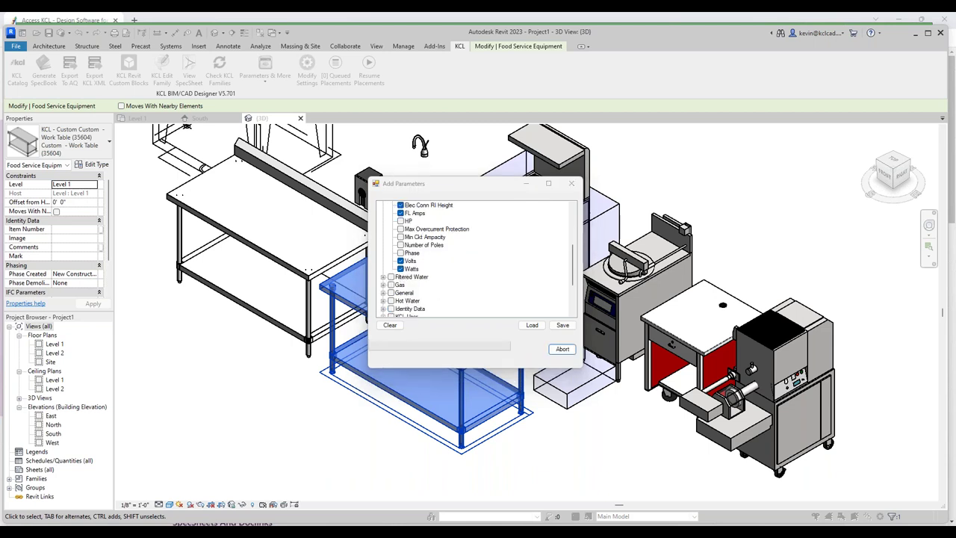
pyautogui.click(544, 297)
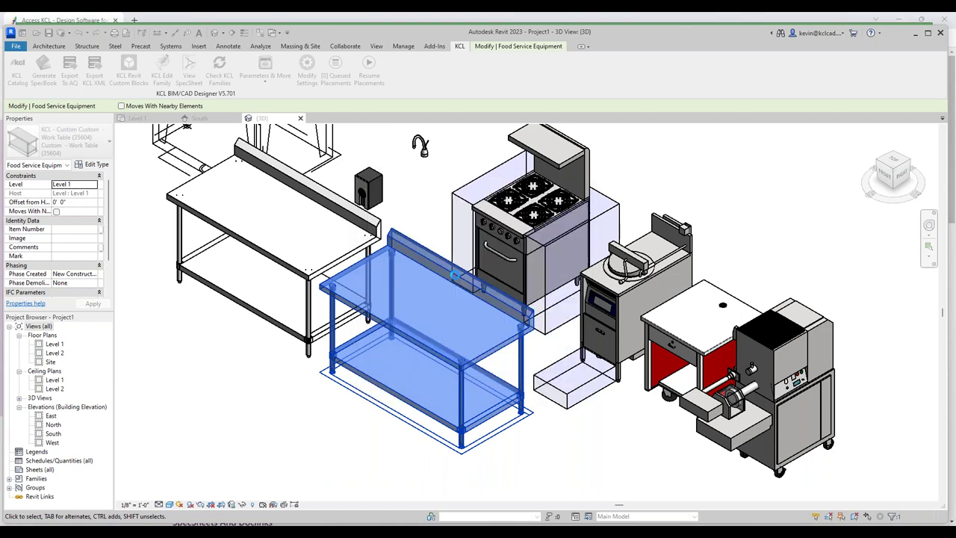
pyautogui.click(93, 164)
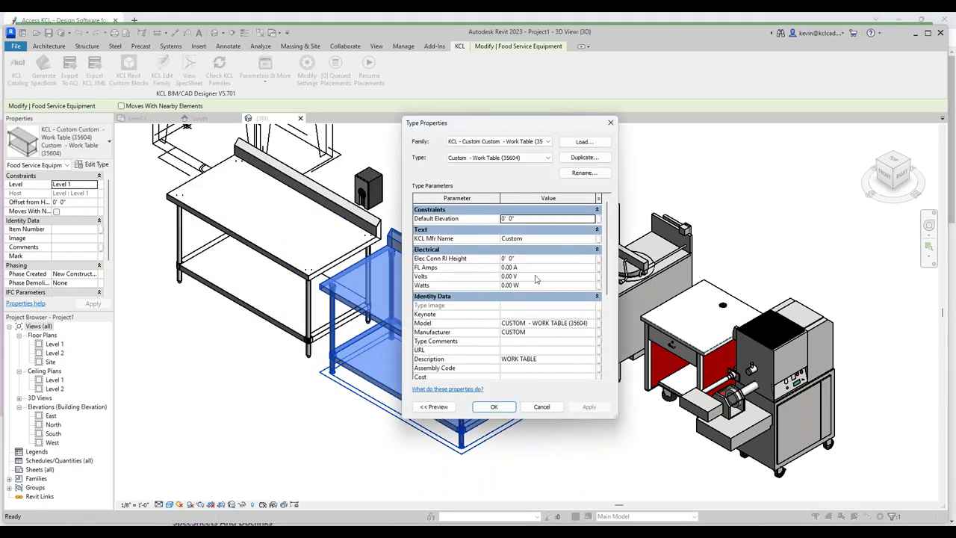
pyautogui.click(532, 267)
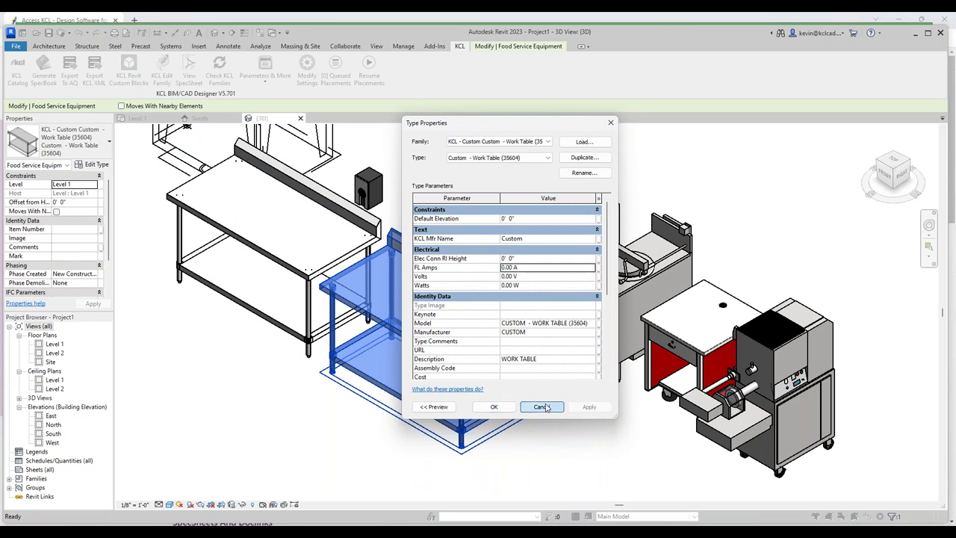
pyautogui.click(542, 406)
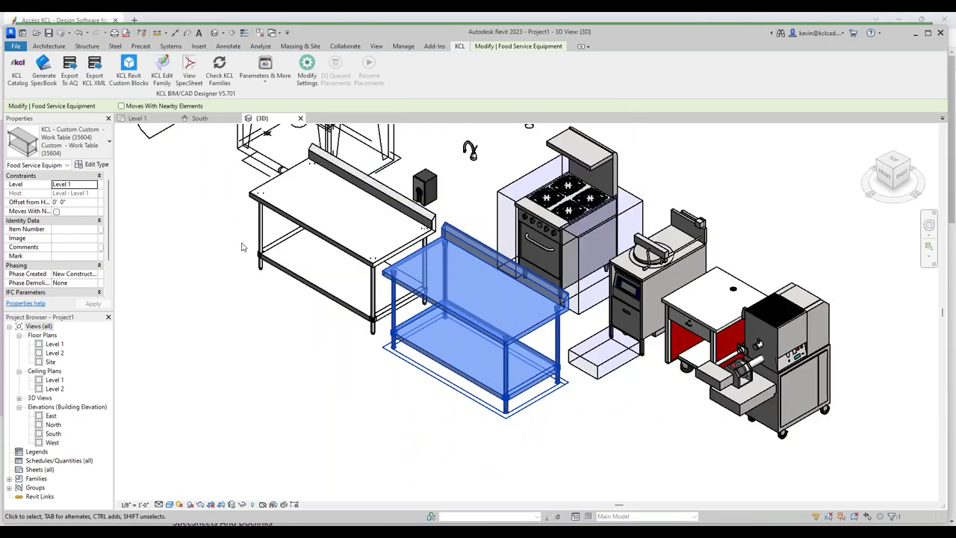
pyautogui.moveTo(203, 257); pyautogui.dragTo(236, 370, button='middle')
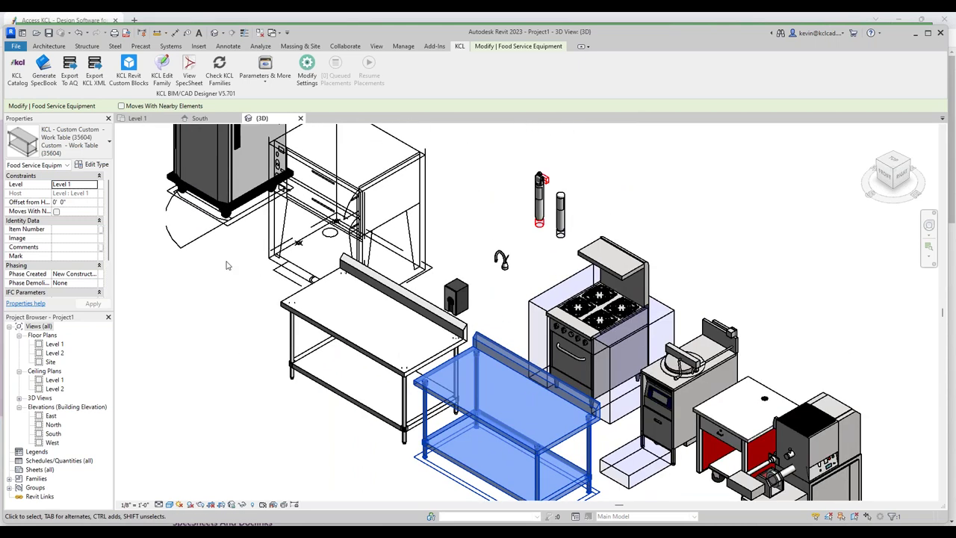
pyautogui.click(306, 68)
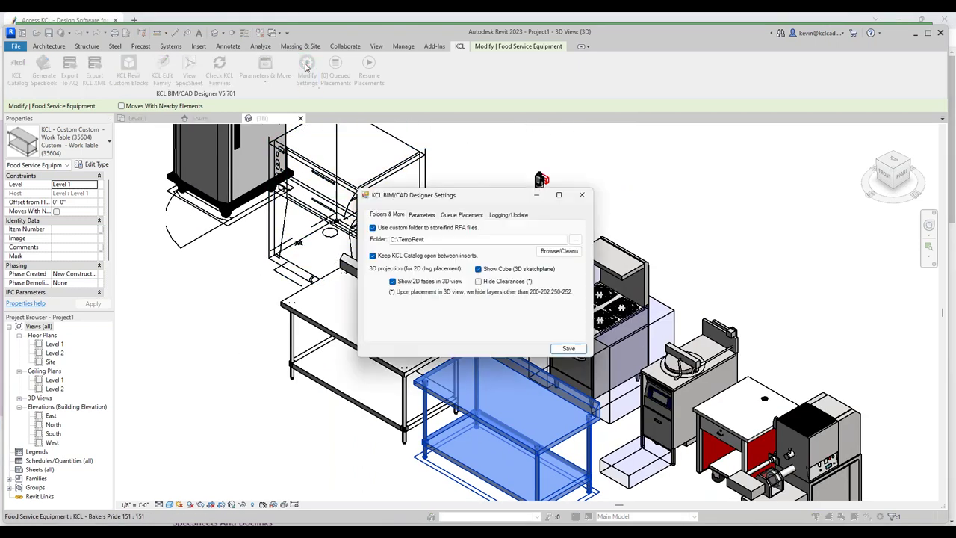
pyautogui.click(422, 217)
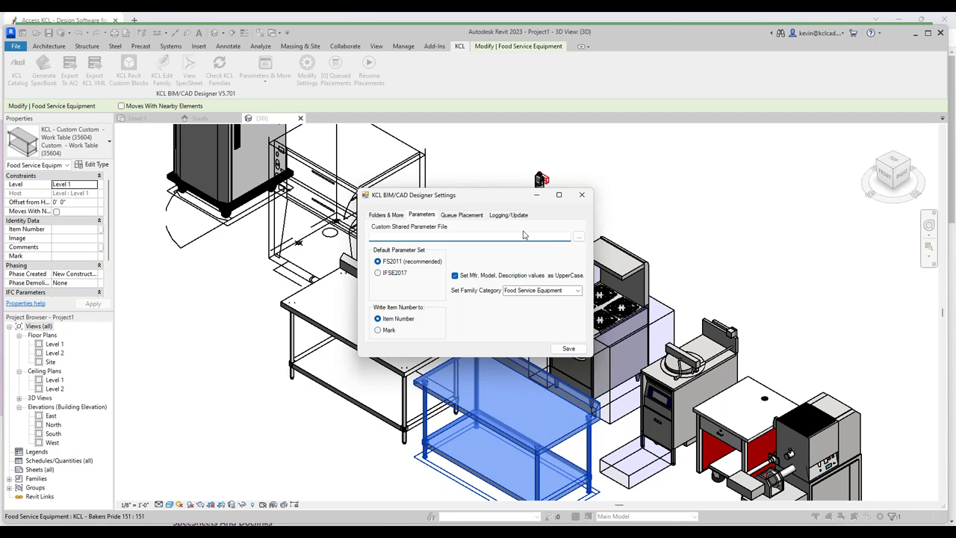
pyautogui.click(582, 196)
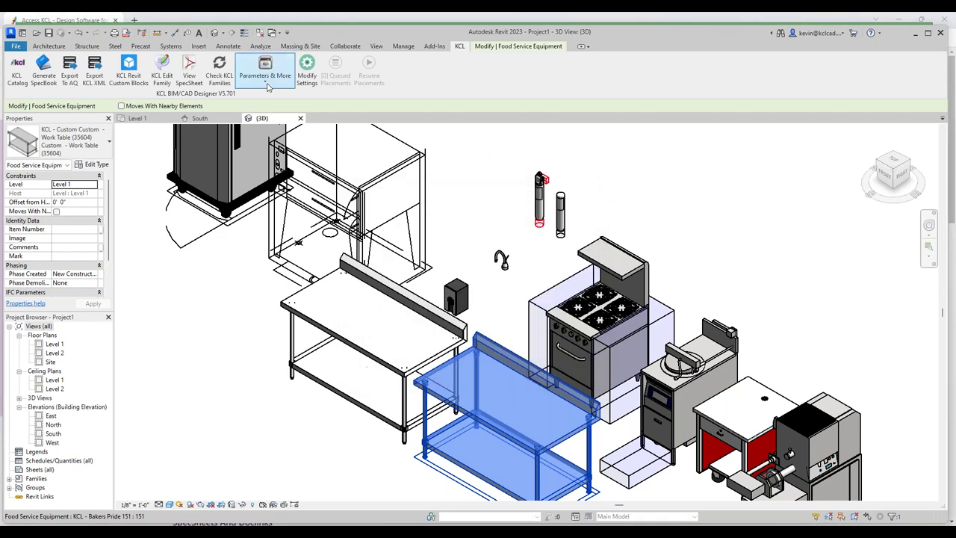
# - Add a user spec-sheet parameter to the custom Work Table (35604) from Parameters & More
pyautogui.click(265, 71)
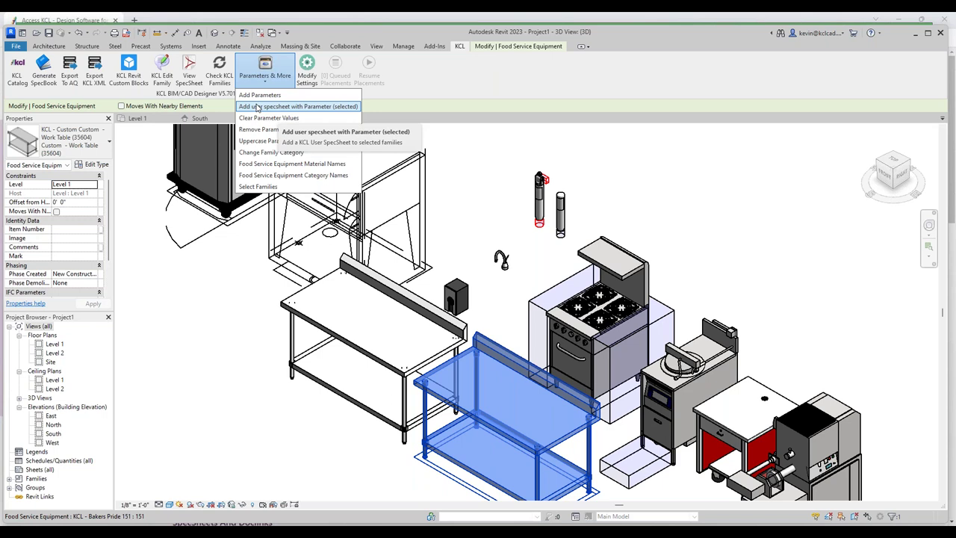
pyautogui.click(258, 107)
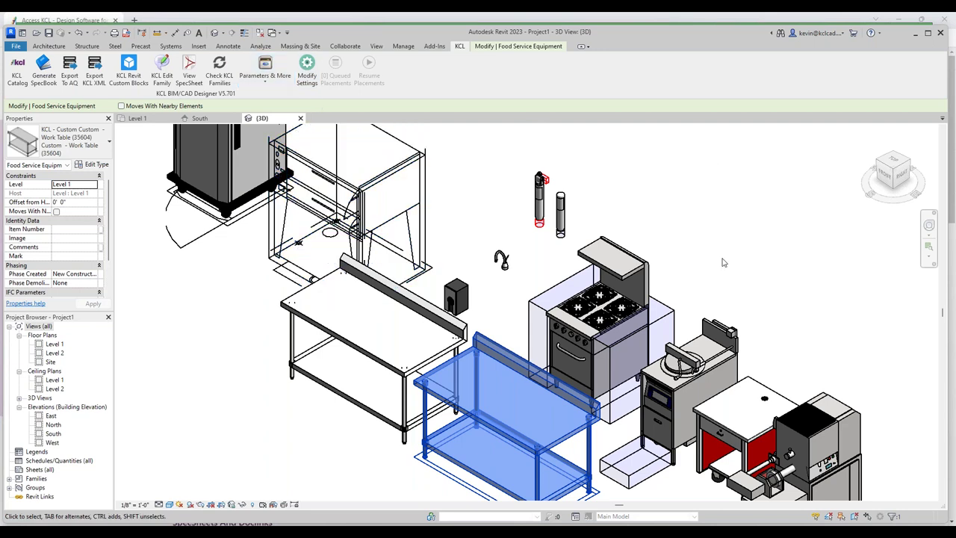
# - View the Broaster 1800 pressure fryer's spec sheet, then return to the Revit model
pyautogui.click(723, 357)
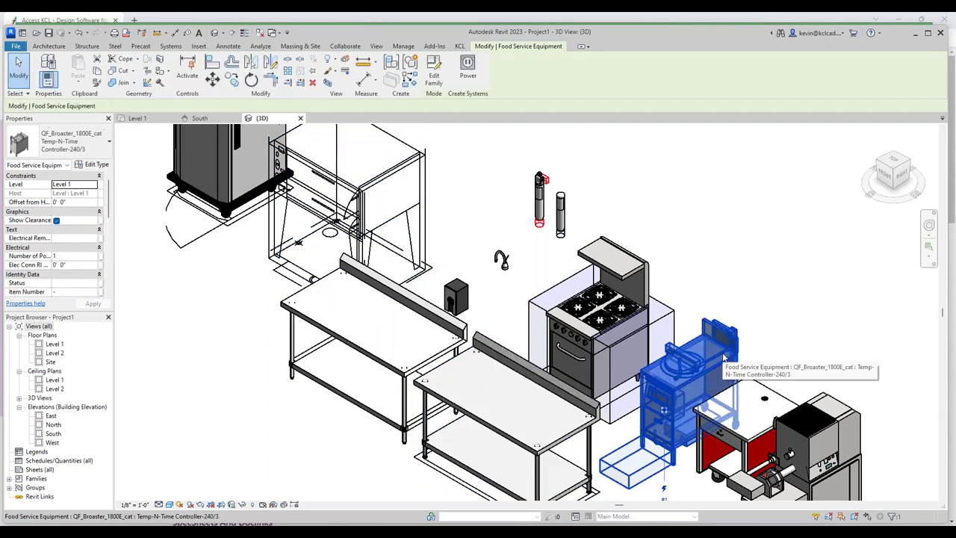
pyautogui.click(460, 46)
pyautogui.click(189, 66)
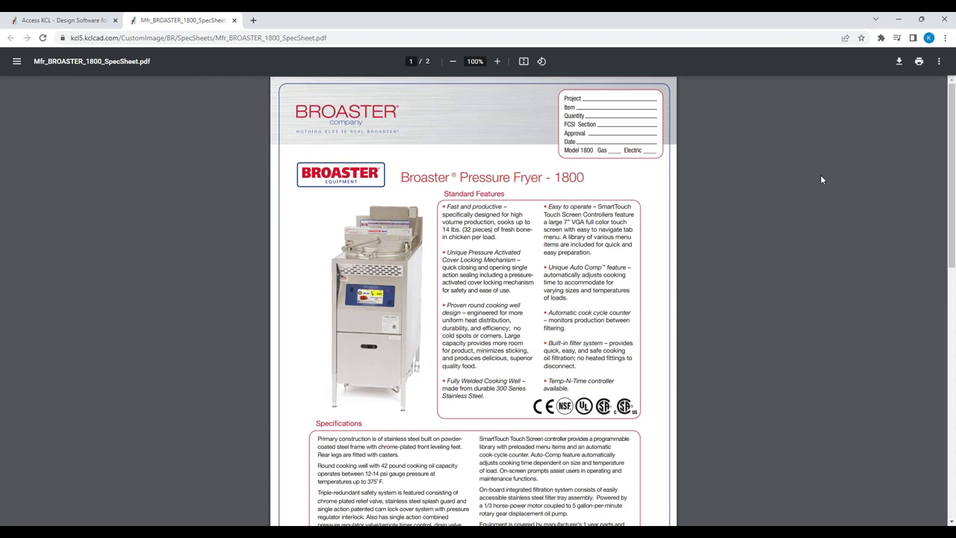
pyautogui.click(896, 23)
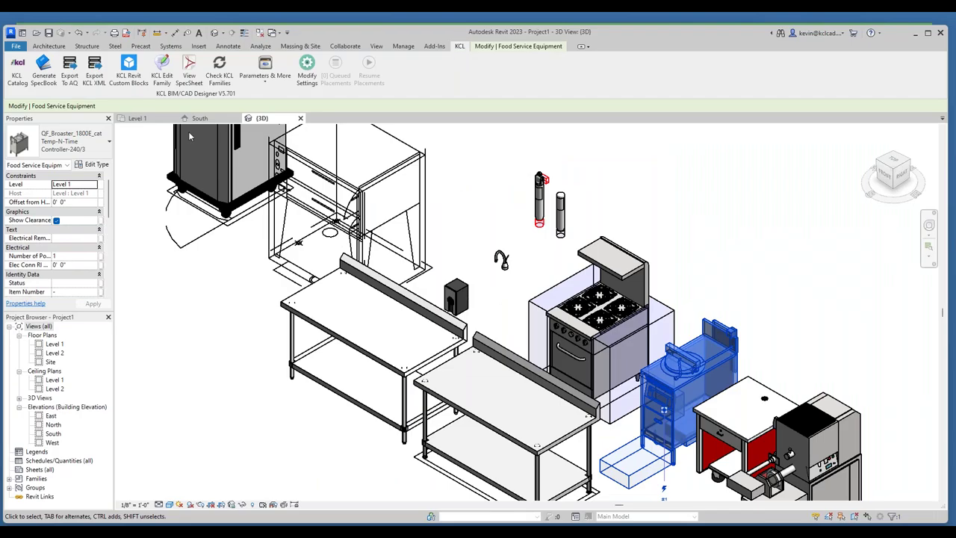
# - Add View SpecSheet to the Quick Access Toolbar and select the Randell serving station
pyautogui.rightClick(189, 65)
pyautogui.click(237, 71)
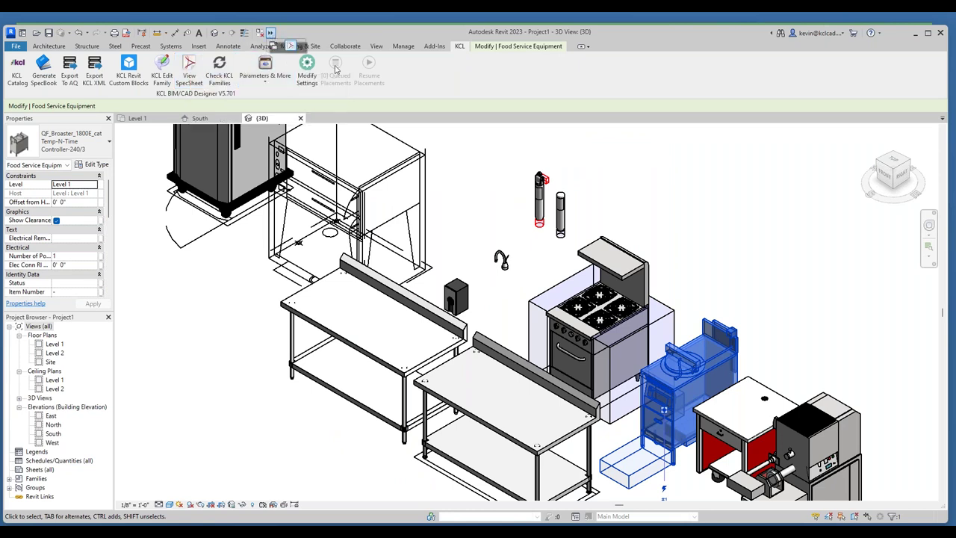
pyautogui.click(747, 443)
pyautogui.click(271, 34)
# - View the Randell serving station's spec sheet from Quick Access, close it, and return to the KCL tools
pyautogui.click(291, 46)
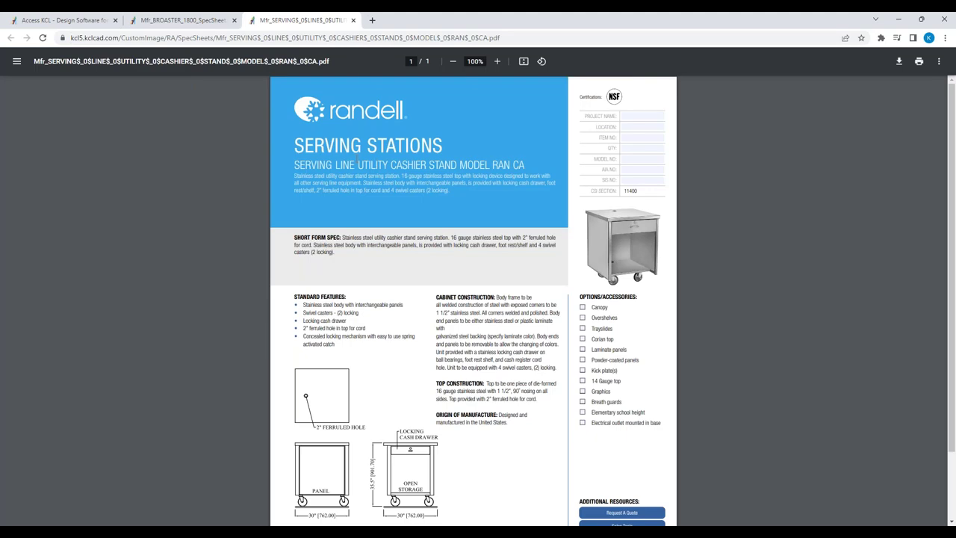
pyautogui.click(897, 19)
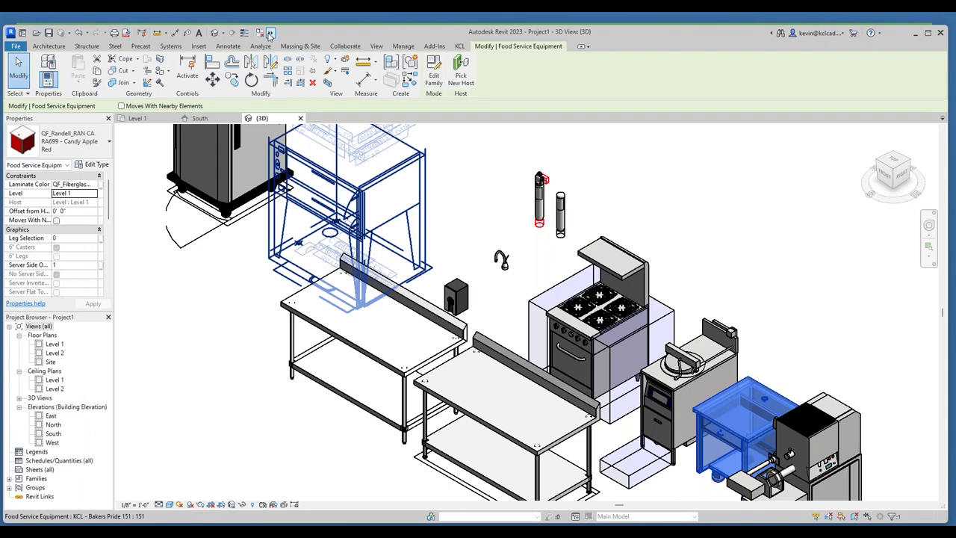
pyautogui.click(459, 46)
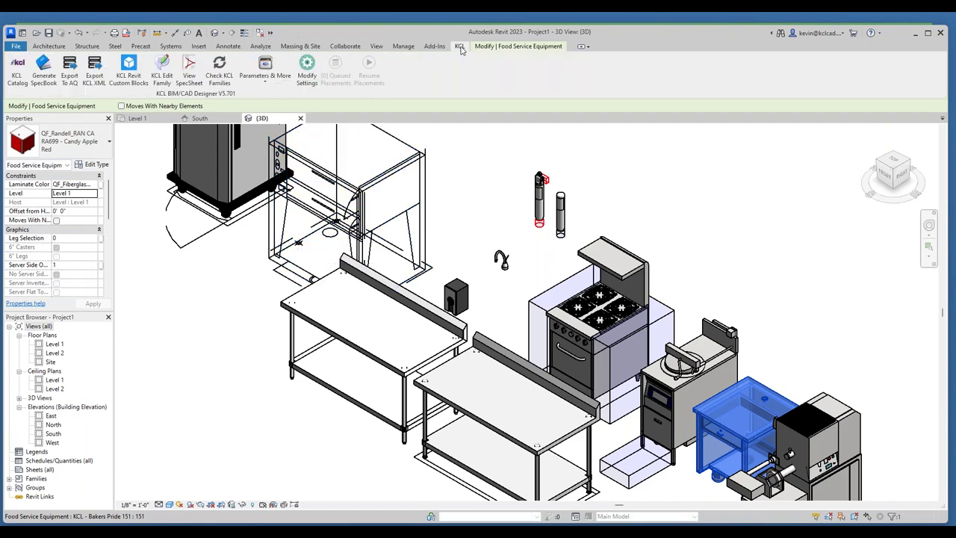
pyautogui.rightClick(194, 70)
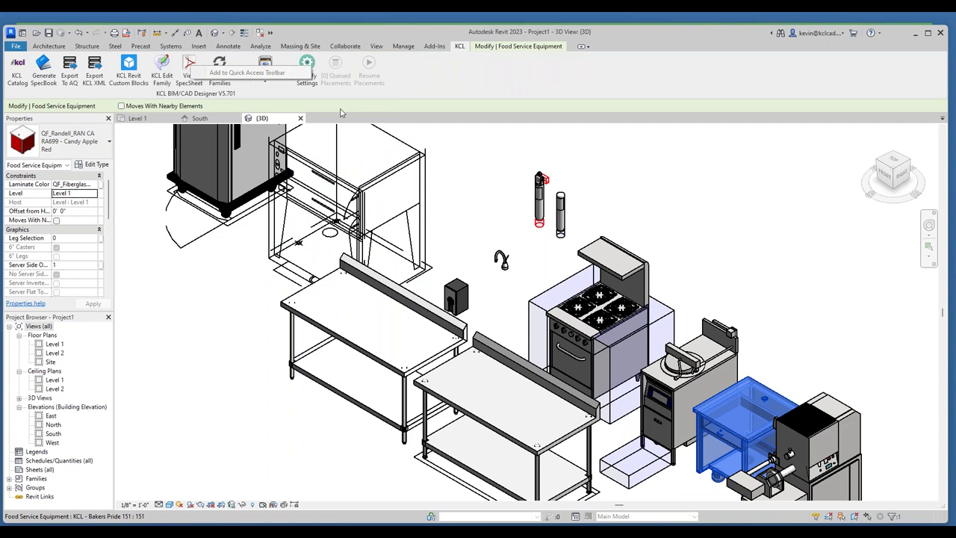
pyautogui.click(731, 209)
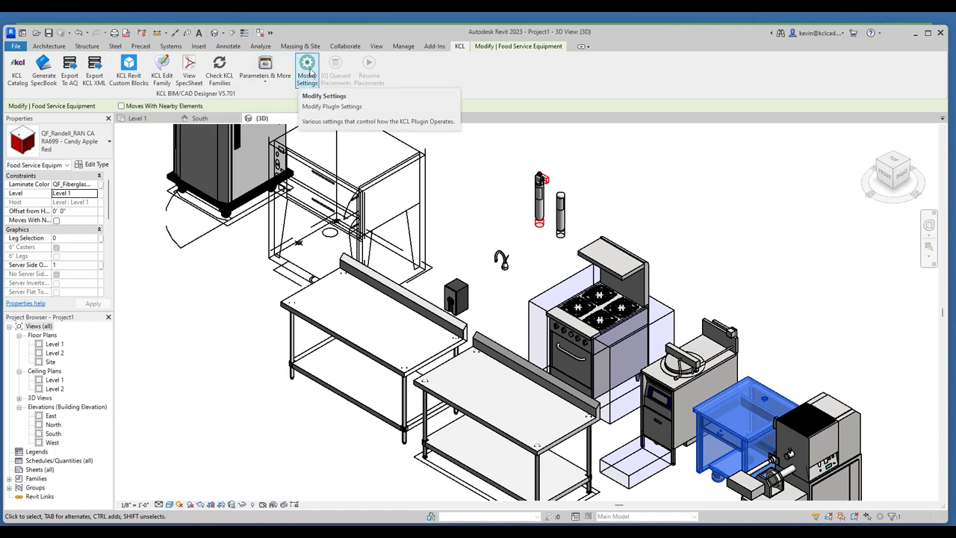
# - Zoom out the 3D view and open, then close, the KCL Revit Custom Blocks window
pyautogui.scroll(-2, 228, 305)
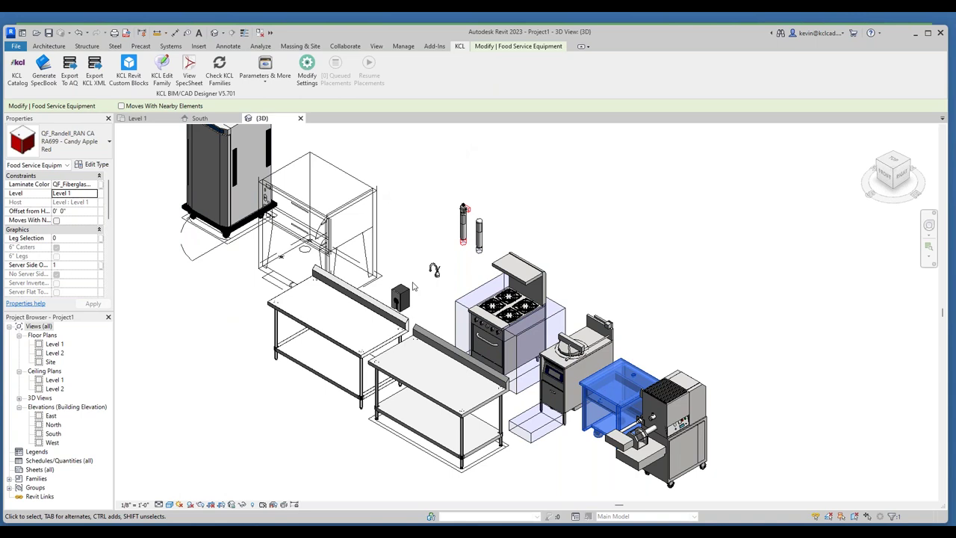
pyautogui.click(16, 71)
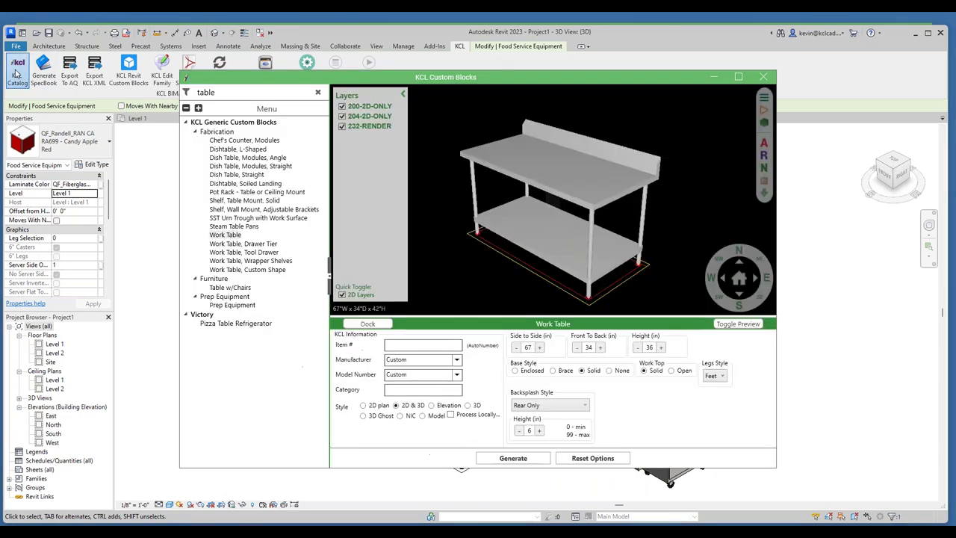
pyautogui.click(762, 76)
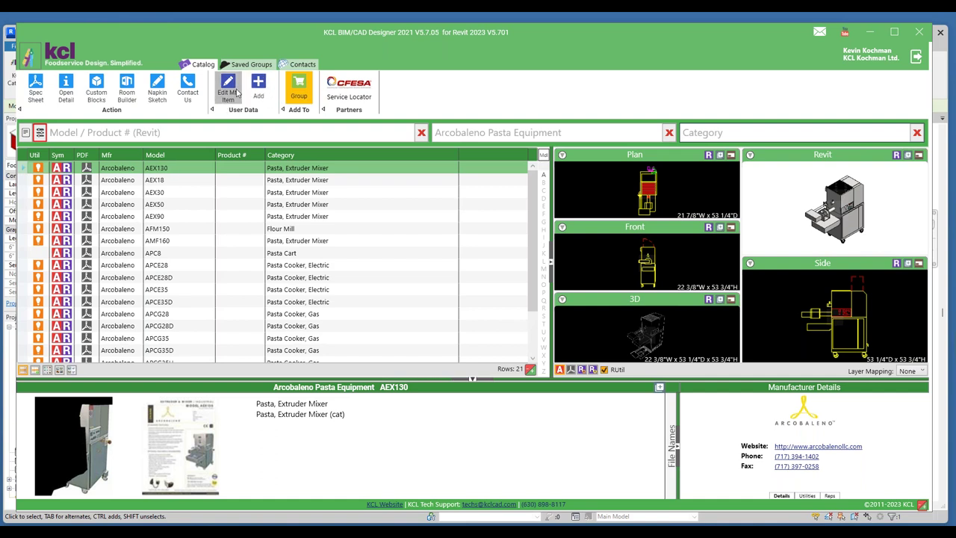
# - Start a new user item and set its manufacturer to the user's own manufacturer entry
pyautogui.click(259, 84)
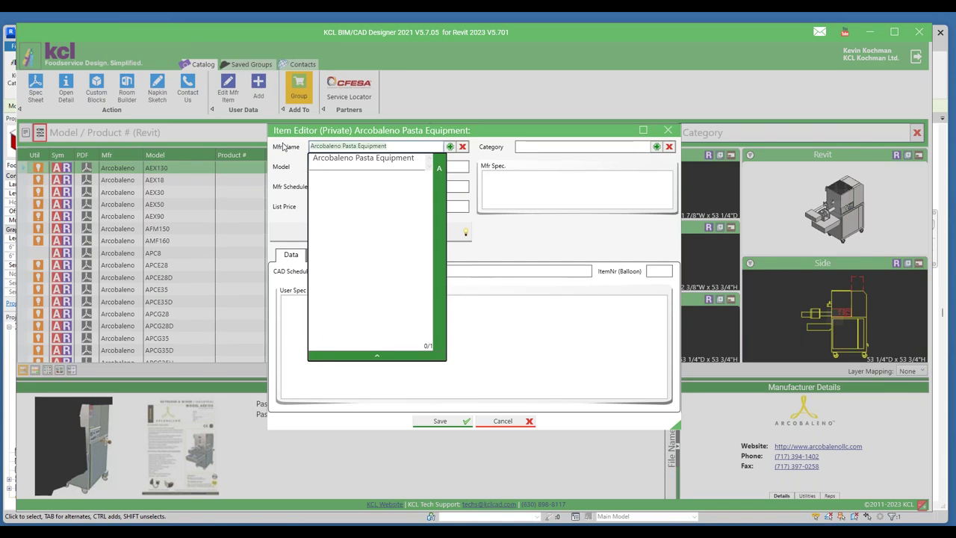
pyautogui.click(462, 147)
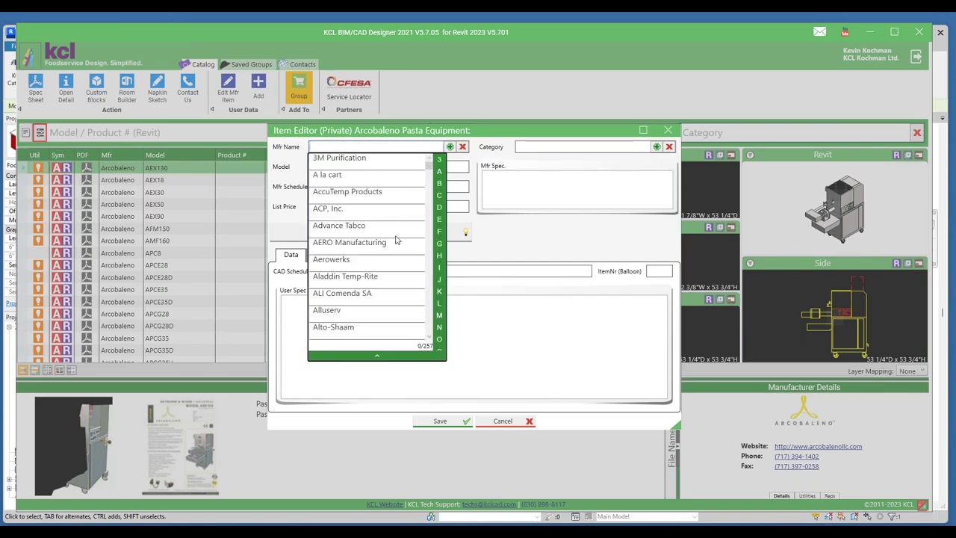
pyautogui.click(451, 147)
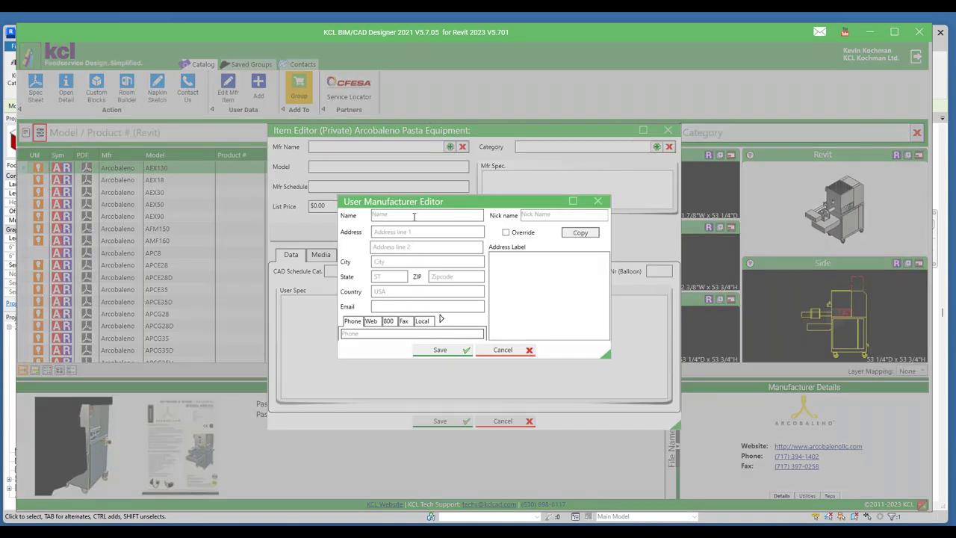
pyautogui.click(504, 350)
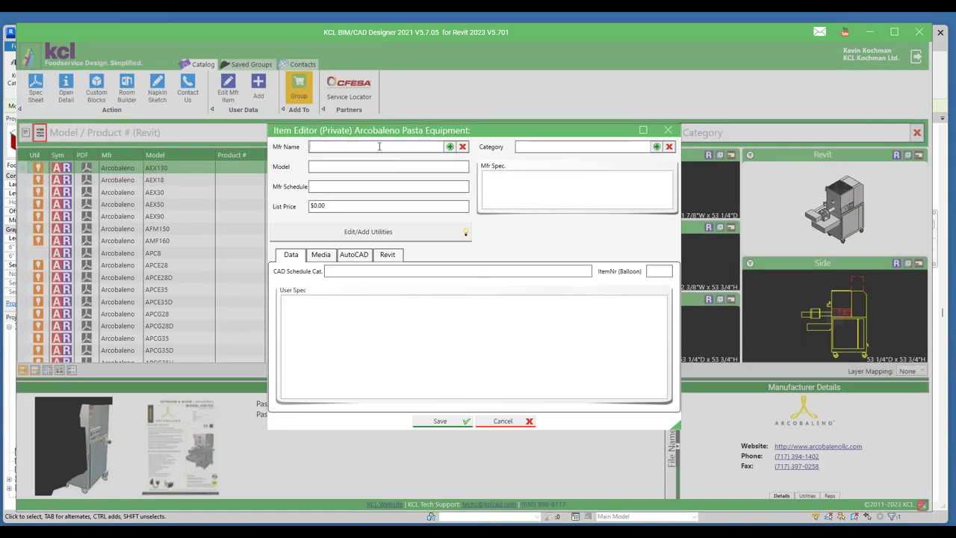
pyautogui.click(379, 147)
pyautogui.write('kevin')
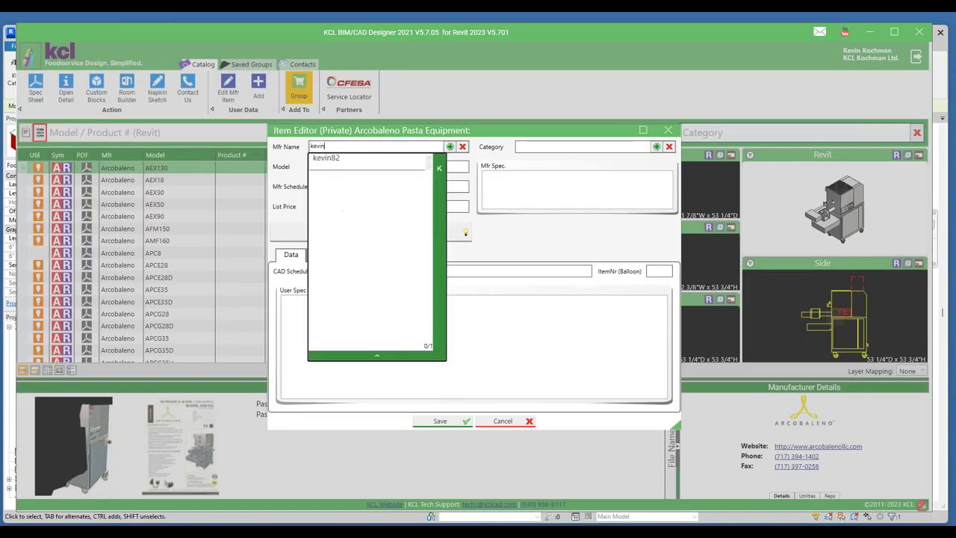
pyautogui.click(336, 159)
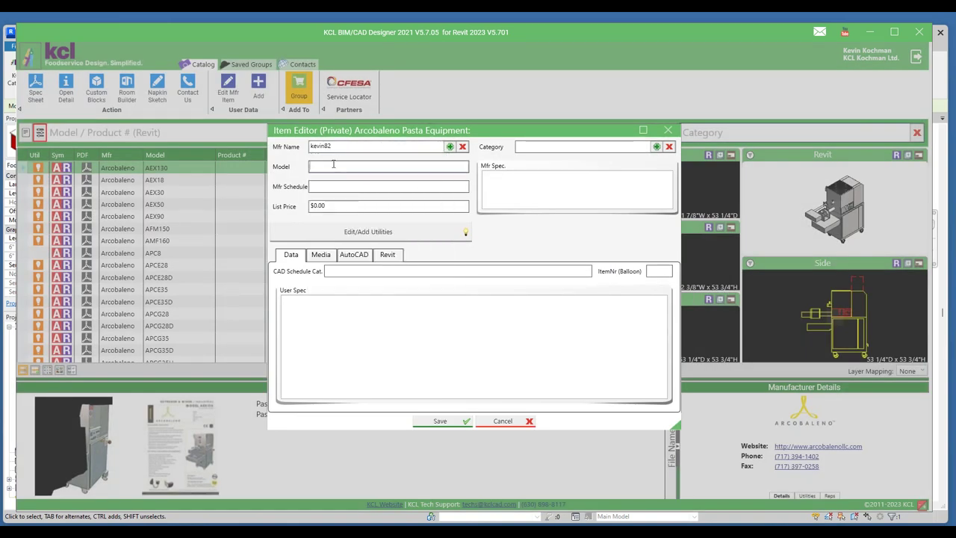
# - Enter model 20230209 and set the category to Slicer, Food
pyautogui.click(333, 166)
pyautogui.write('20232')
pyautogui.write('209')
pyautogui.click(539, 146)
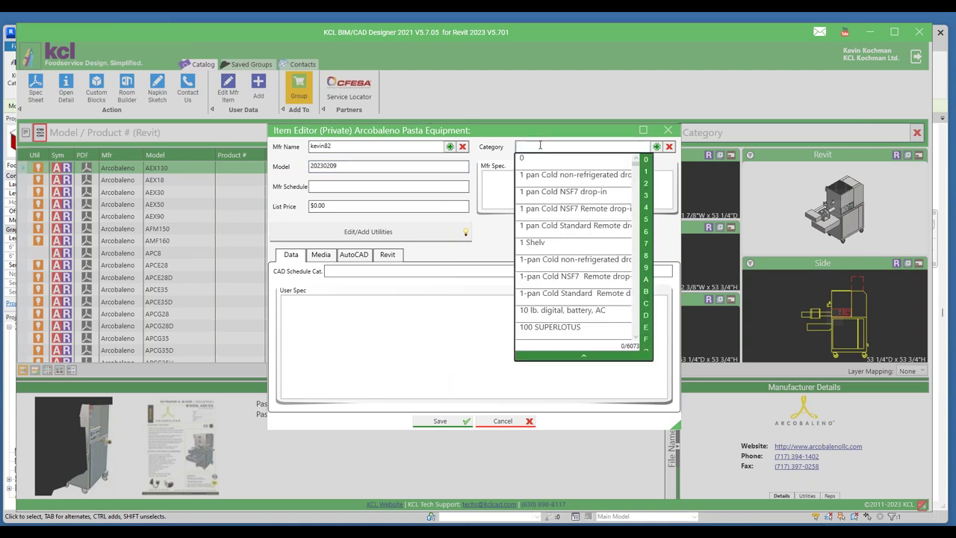
pyautogui.write('slic')
pyautogui.click(547, 327)
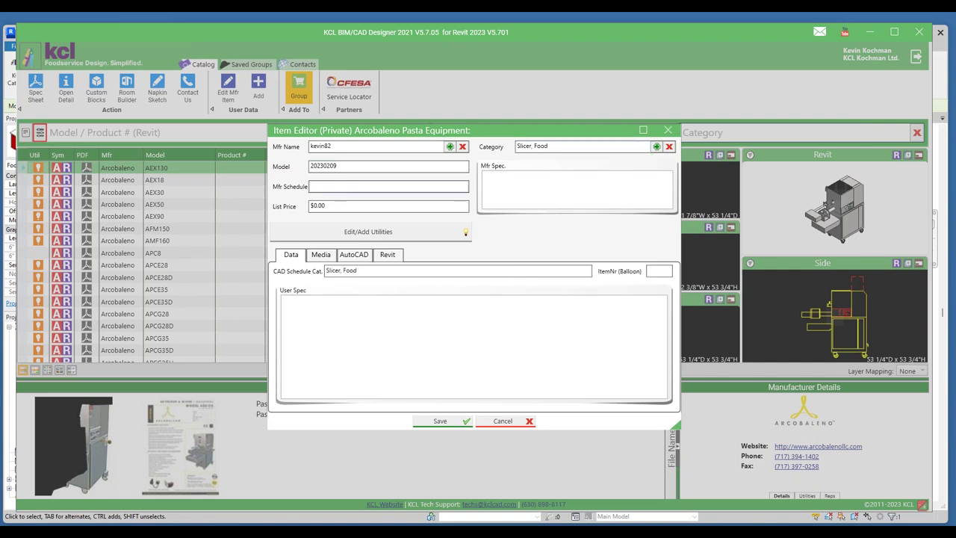
pyautogui.click(387, 255)
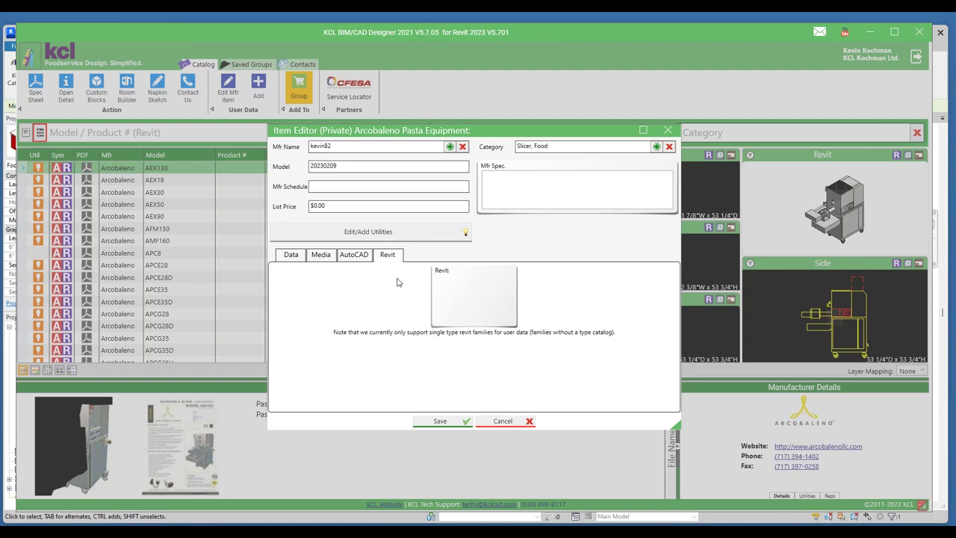
# - Attach the Randell 9200-513 Revit family from LIBWORK (K:)\2023-RA-0208
pyautogui.click(483, 308)
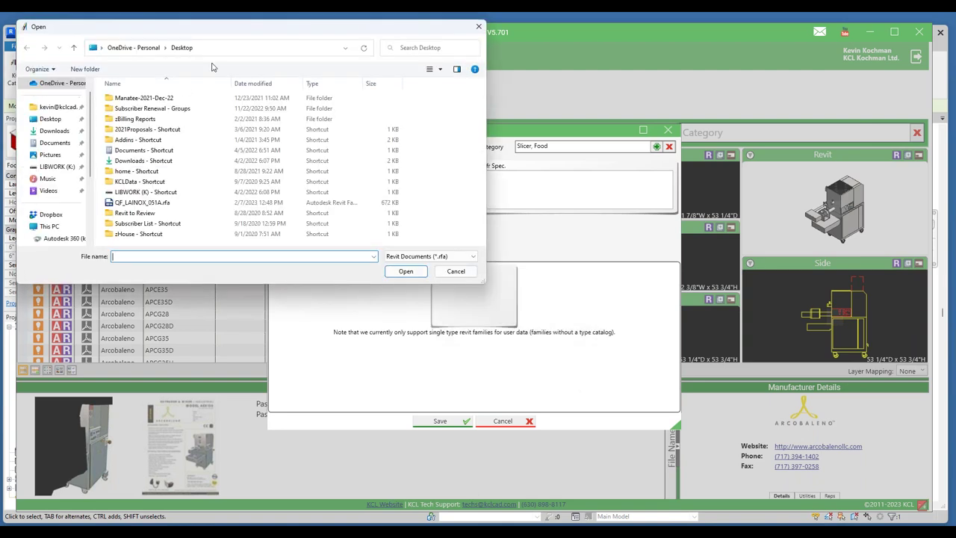
pyautogui.scroll(-3, 75, 165)
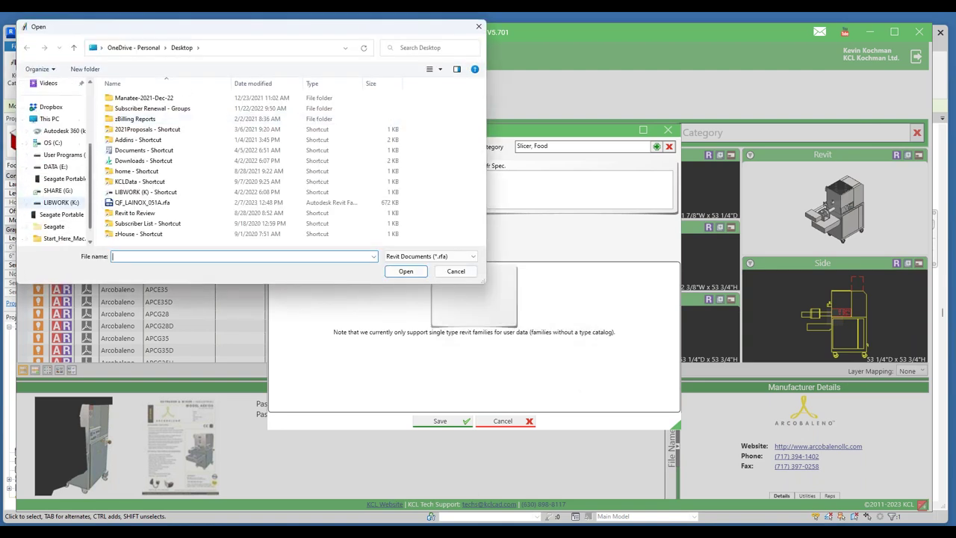
pyautogui.click(76, 203)
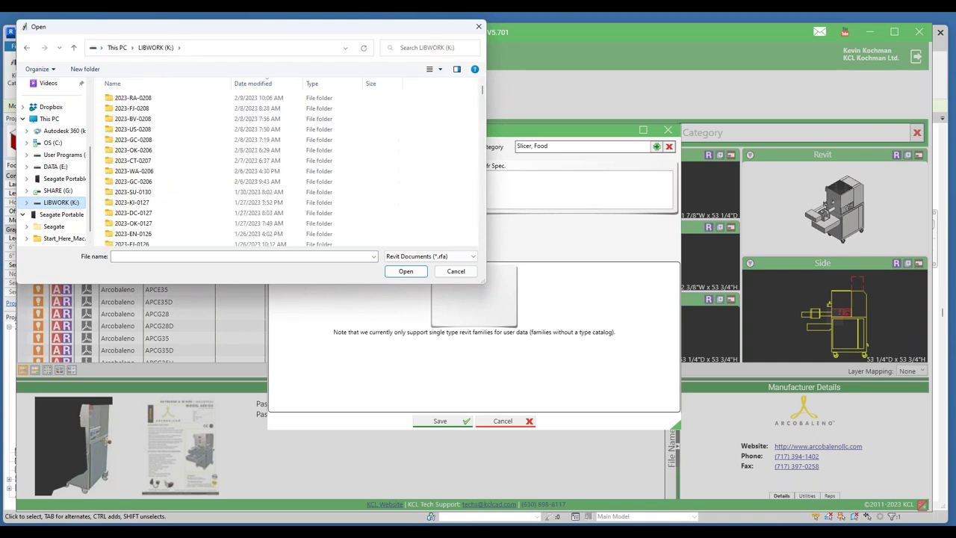
pyautogui.doubleClick(137, 100)
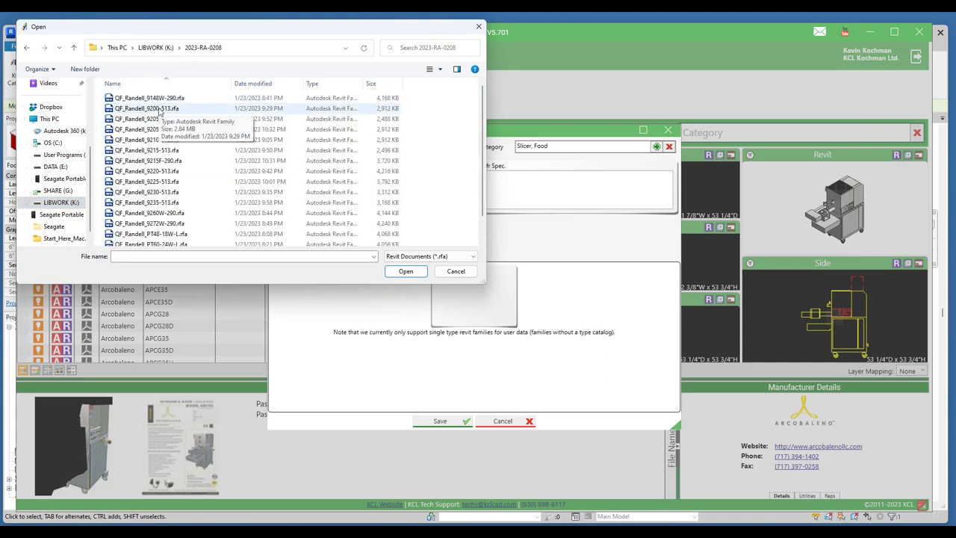
pyautogui.doubleClick(159, 111)
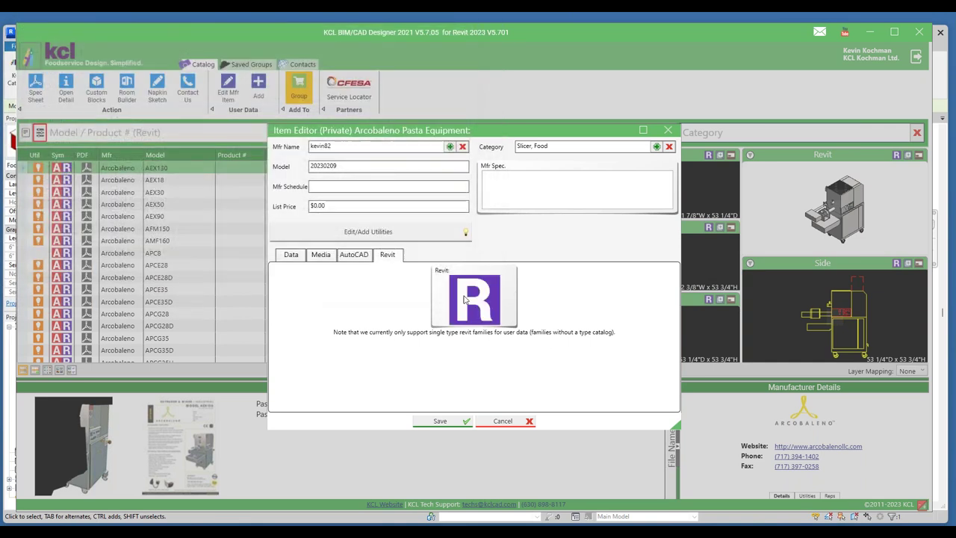
# - Attach the FLAT TOP MEGA COLD-WALL spec sheet PDF and save the new item
pyautogui.click(323, 256)
pyautogui.moveTo(540, 292)
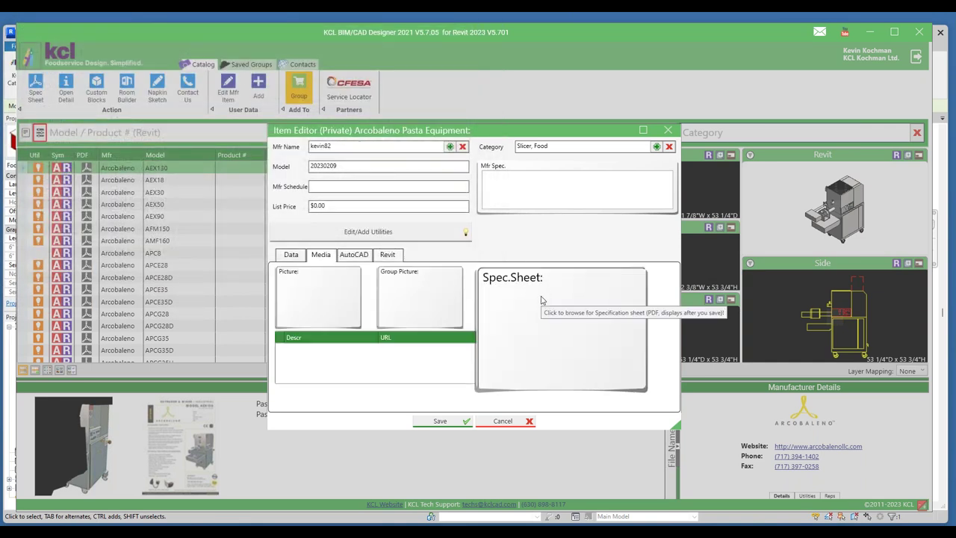
pyautogui.click(541, 300)
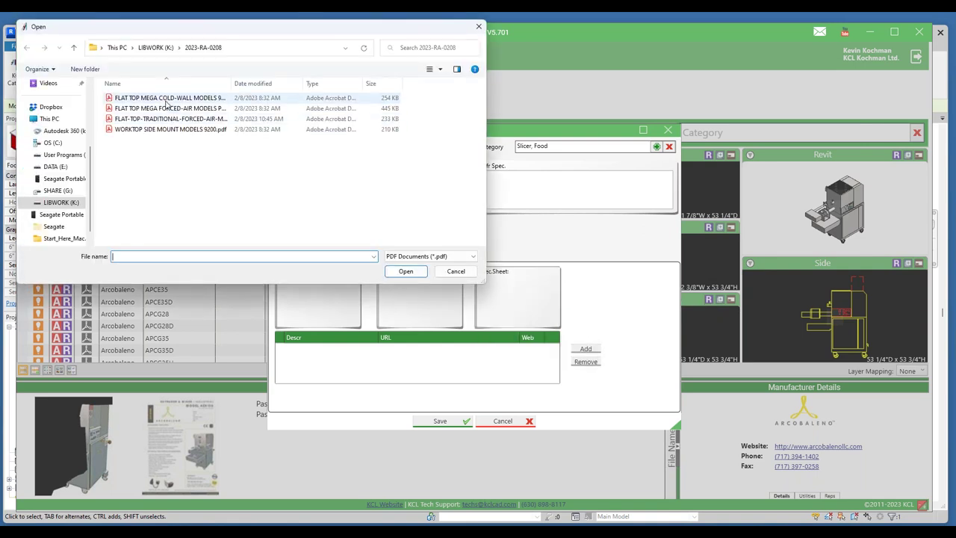
pyautogui.doubleClick(164, 98)
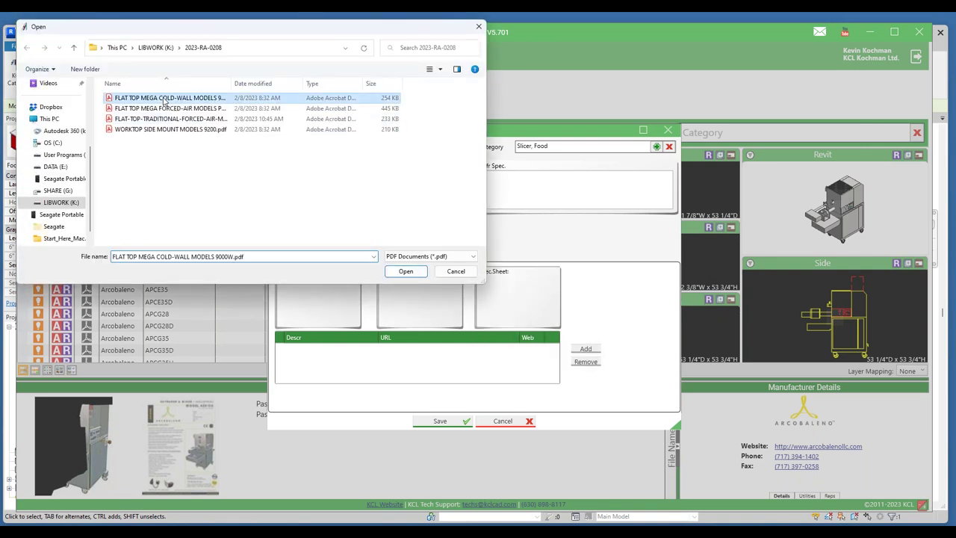
pyautogui.click(440, 420)
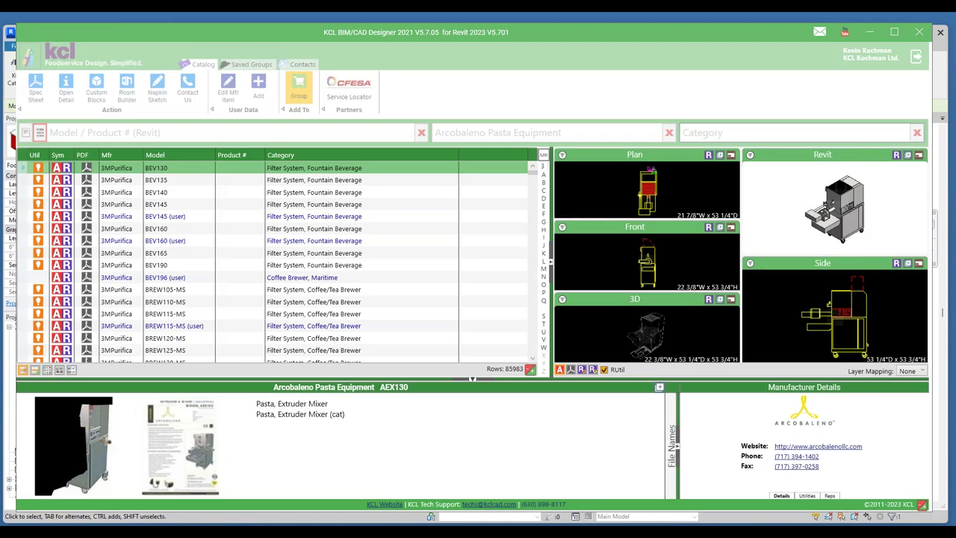
# - Filter the catalog to the user's own manufacturer, select item 20230209, and place its family in Revit
pyautogui.click(457, 131)
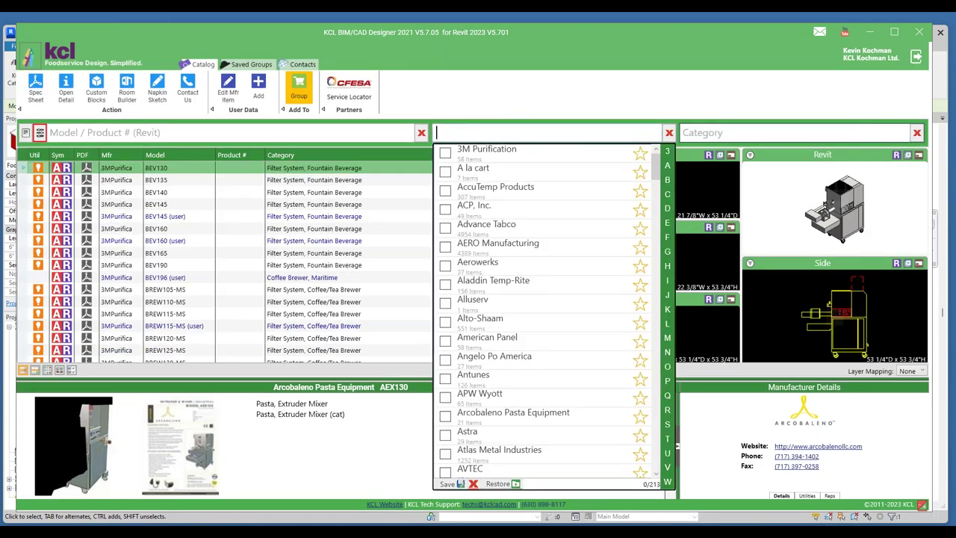
pyautogui.write('kevin')
pyautogui.press('Return')
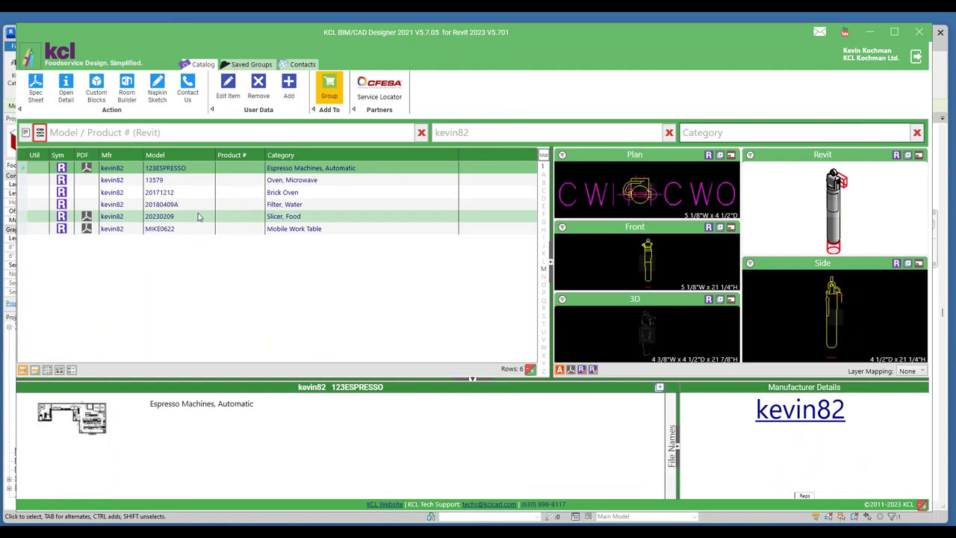
pyautogui.click(186, 217)
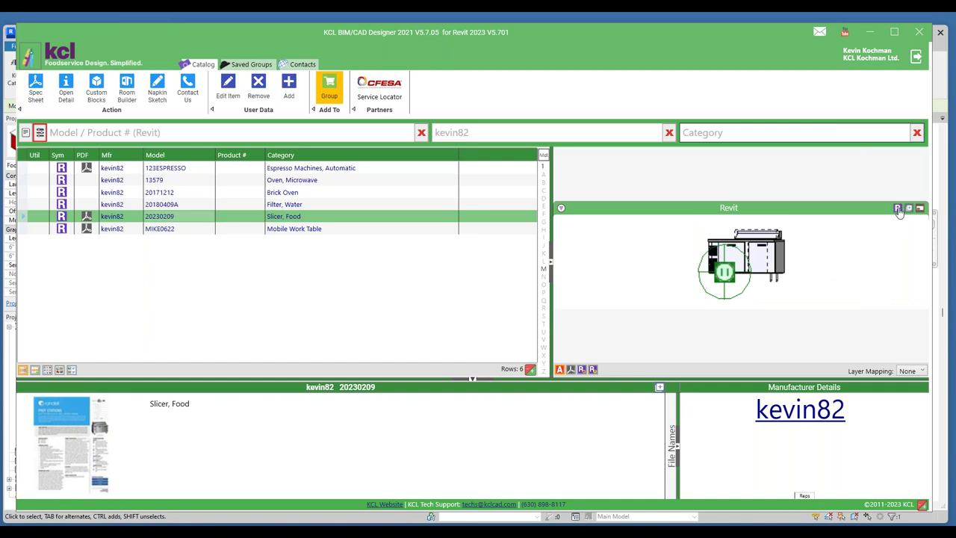
pyautogui.click(870, 32)
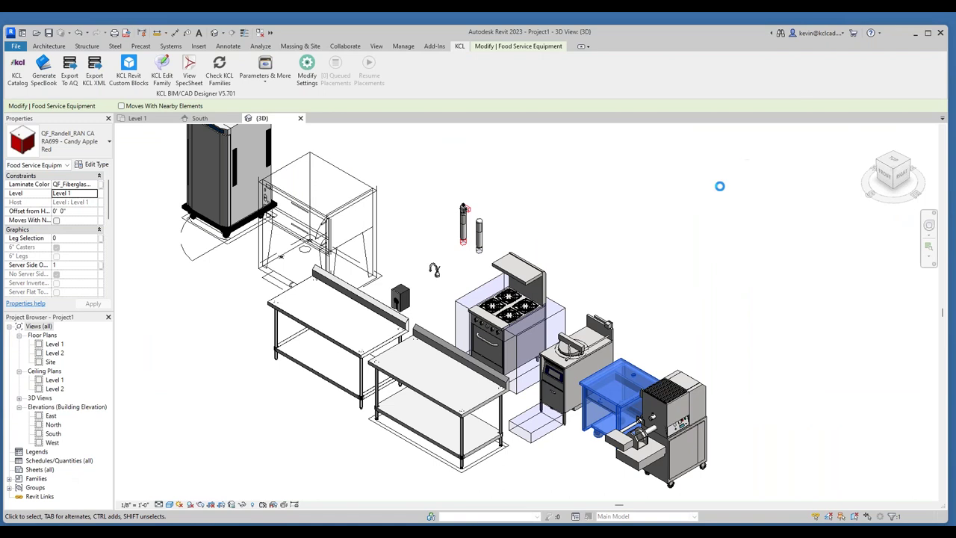
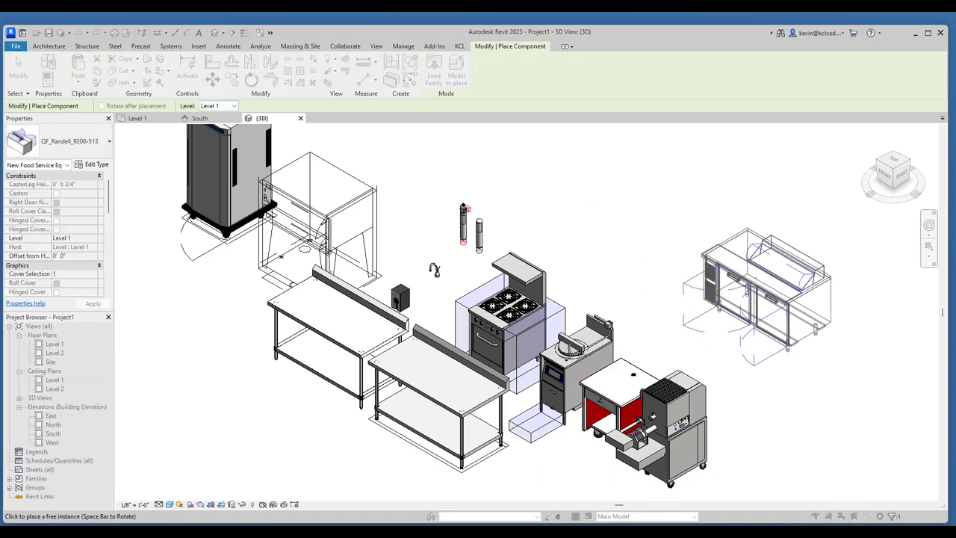
# - Place the QF_Randell_9200-513 counter in the 3D layout and review its type properties without changing them
pyautogui.click(868, 357)
pyautogui.press('Escape')
pyautogui.press('Escape')
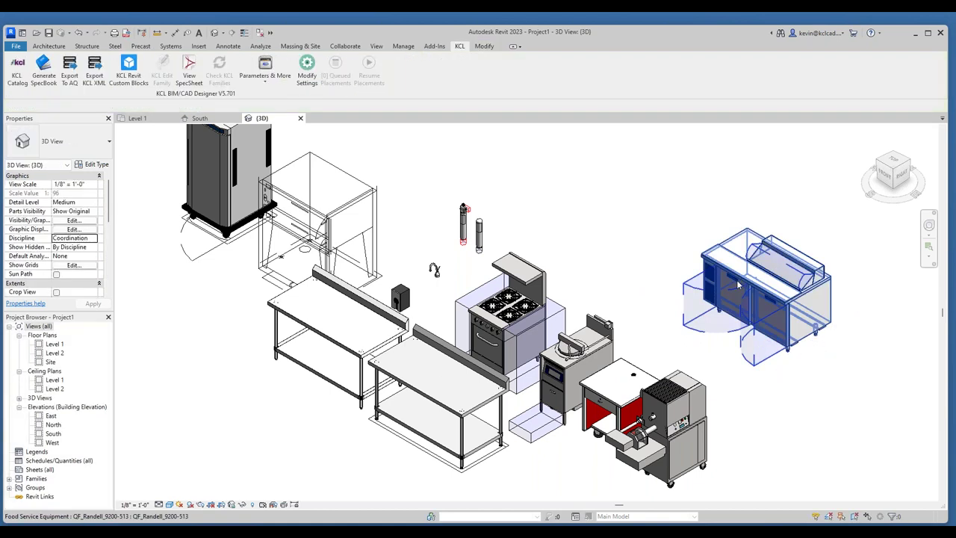
pyautogui.click(738, 279)
pyautogui.click(91, 165)
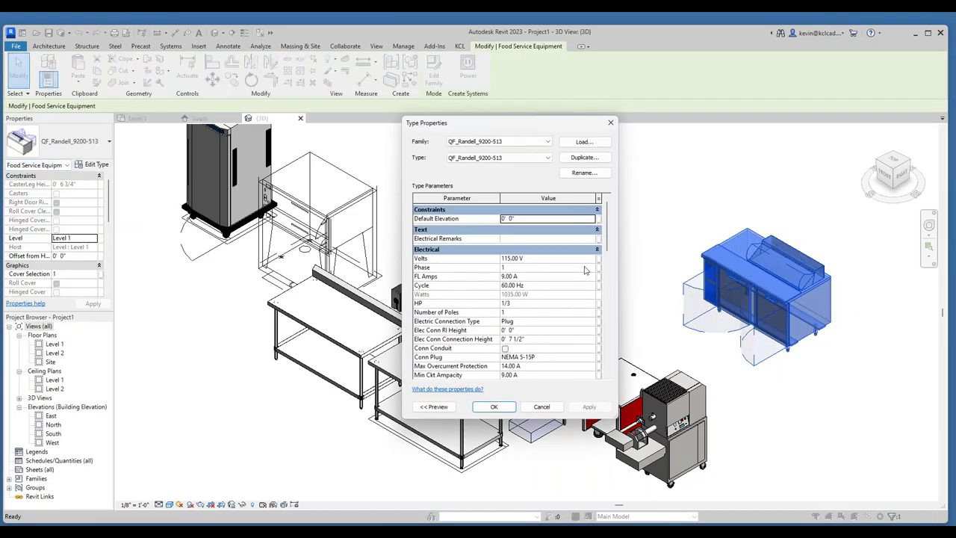
pyautogui.click(543, 408)
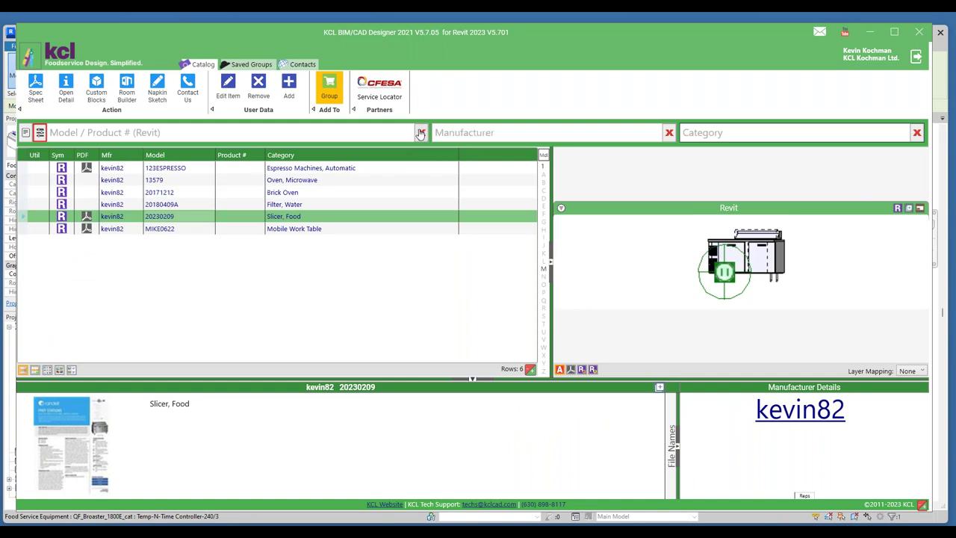
# - Turn off the Revit-only CAD filter and open the 3M Purification BEV130 item for editing
pyautogui.click(421, 132)
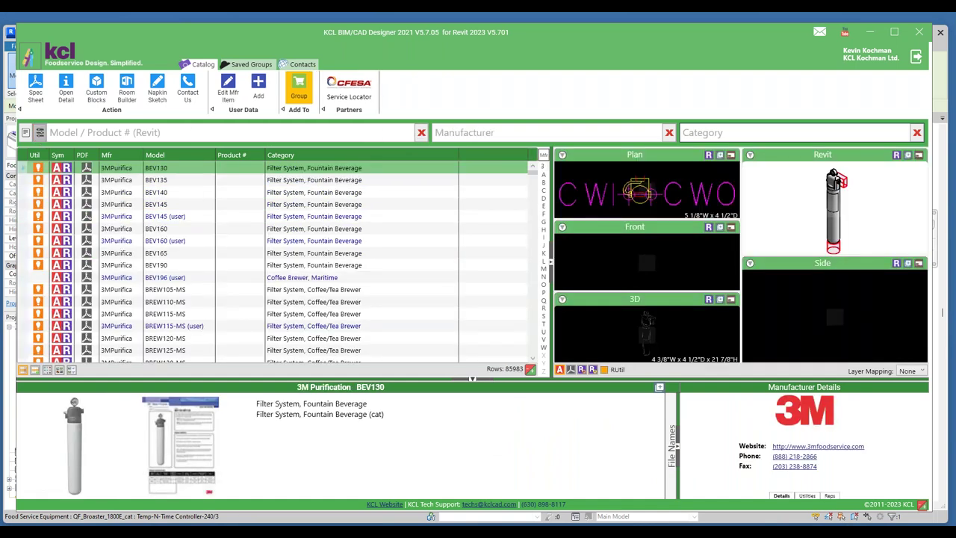
pyautogui.click(132, 151)
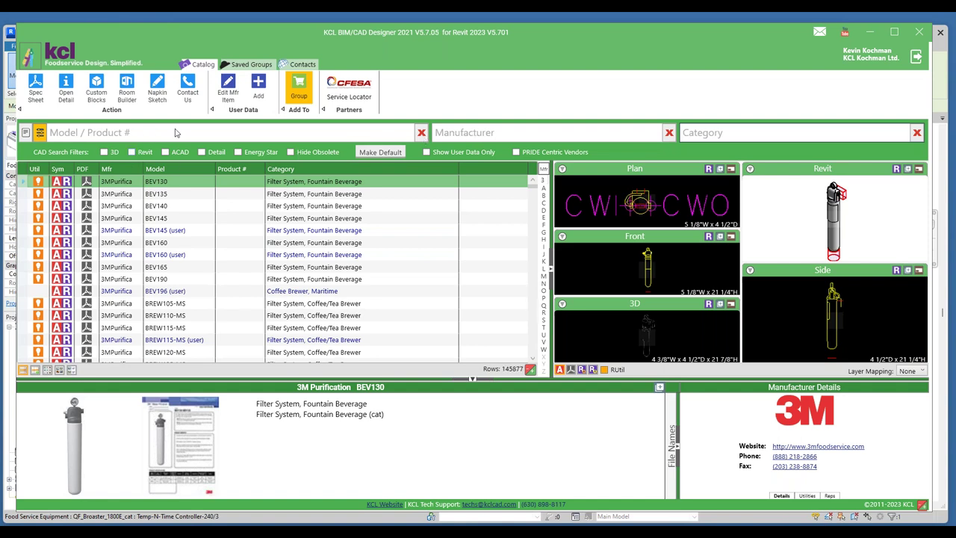
pyautogui.click(230, 88)
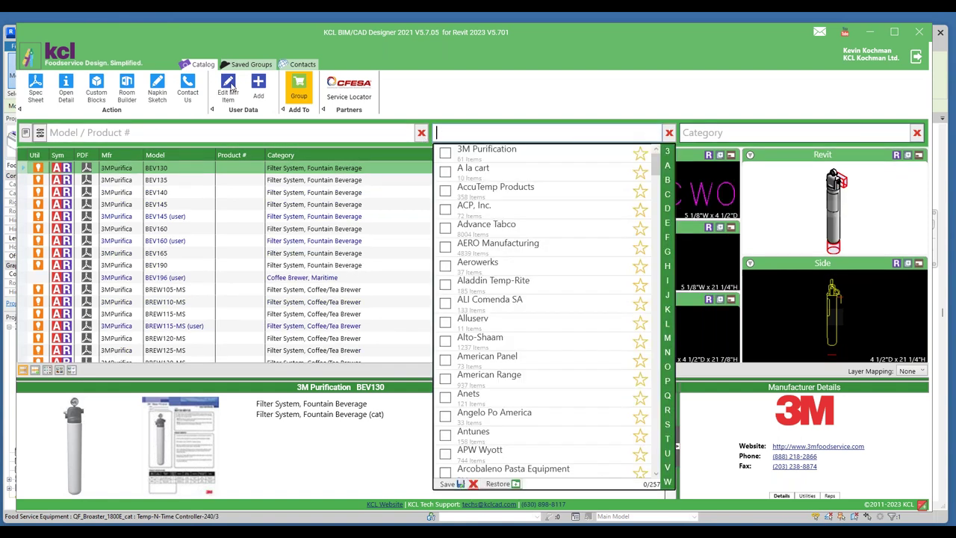
pyautogui.click(230, 89)
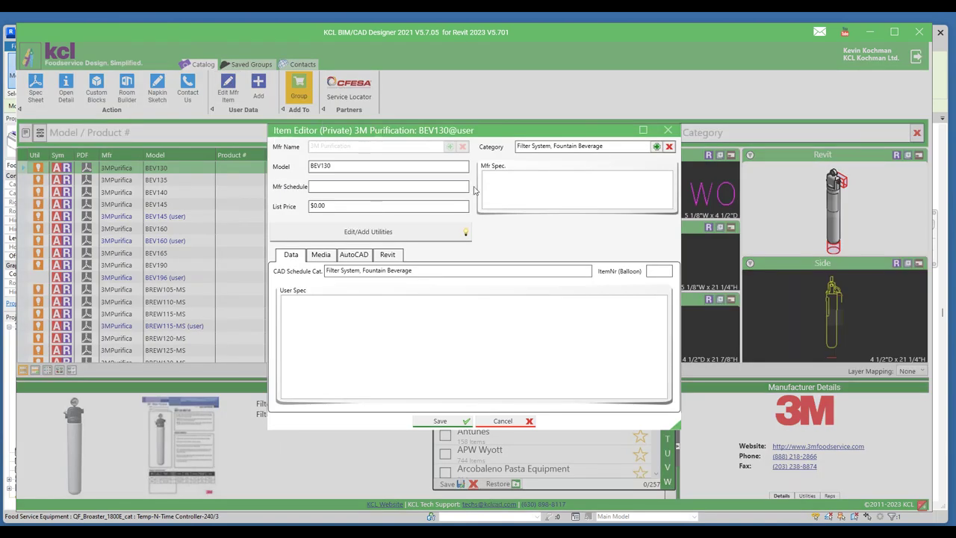
# - Link QF_Randell_9260W-290.rfa as the item's Revit family and save the user version
pyautogui.click(393, 255)
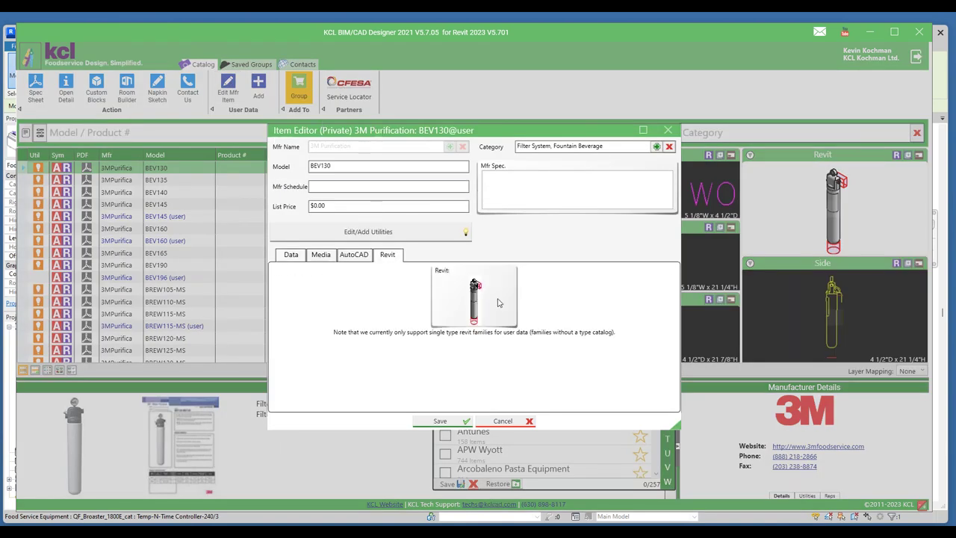
pyautogui.moveTo(482, 287)
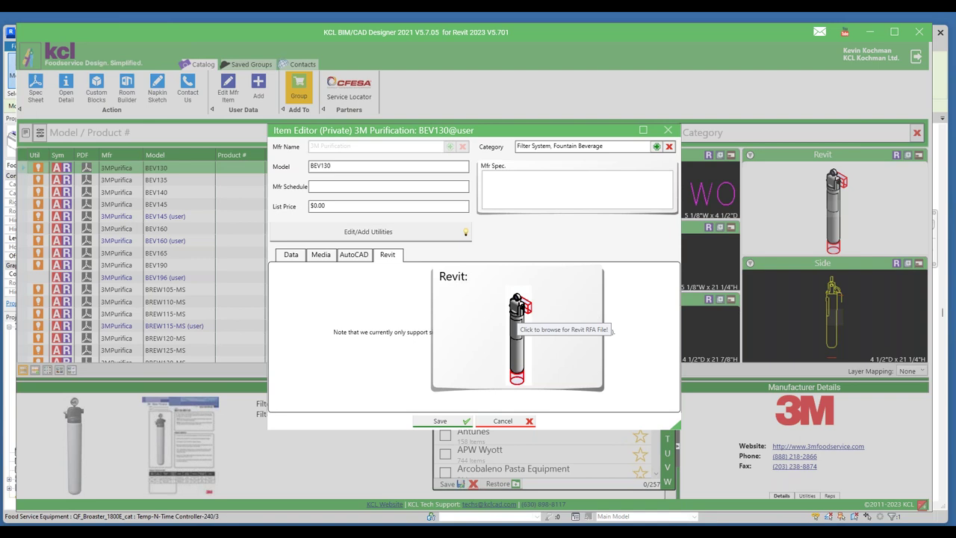
pyautogui.click(518, 317)
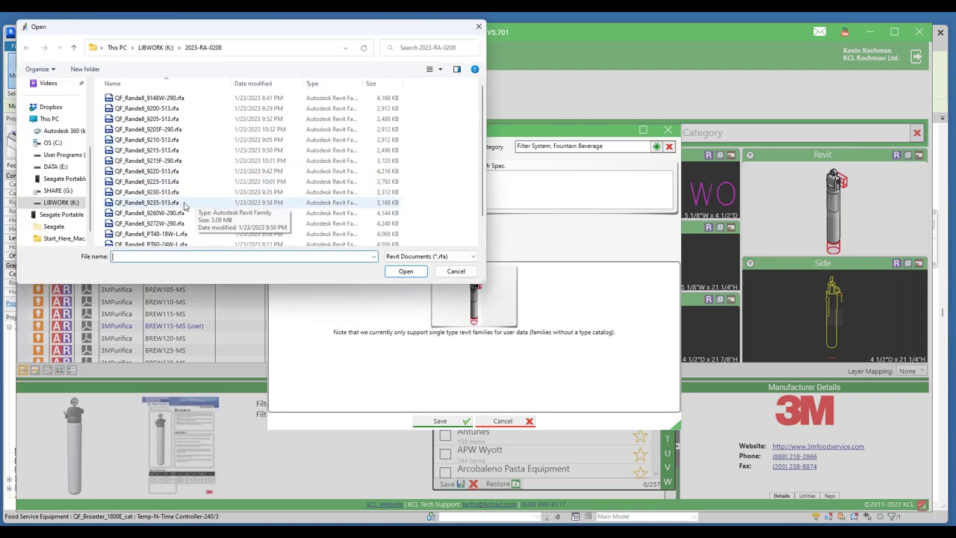
pyautogui.click(179, 213)
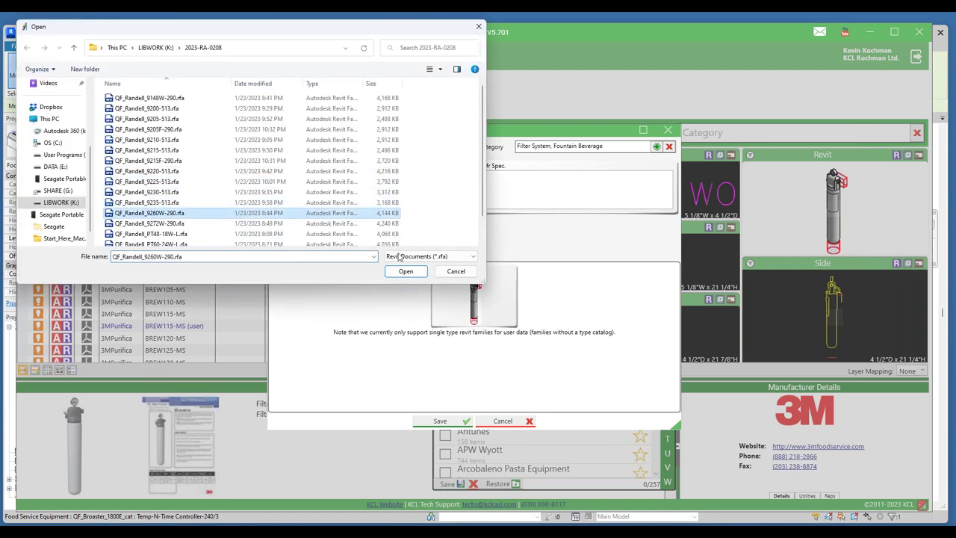
pyautogui.click(404, 271)
pyautogui.click(440, 421)
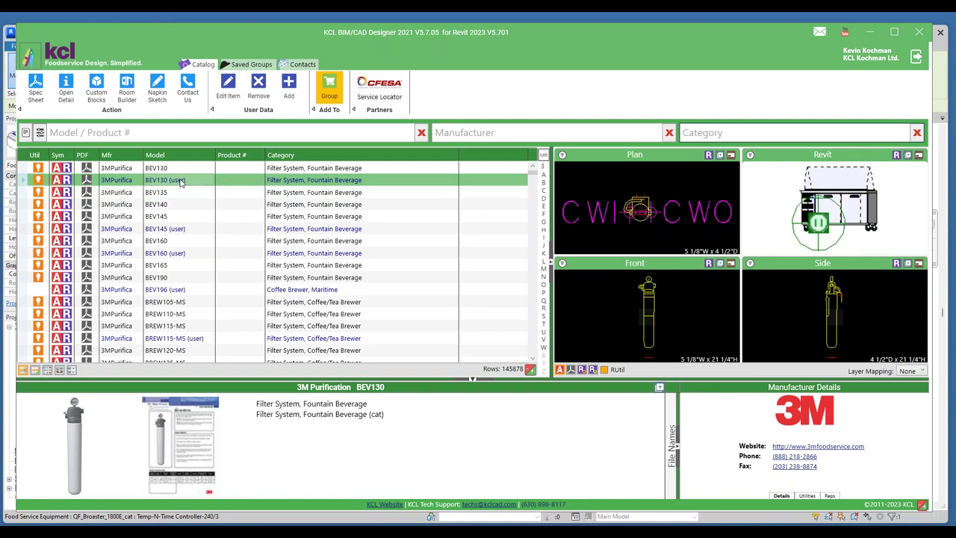
# - Return to Revit, recentre the 3D kitchen view and bring up the KCL add-in tools
pyautogui.click(870, 32)
pyautogui.scroll(-2, 396, 149)
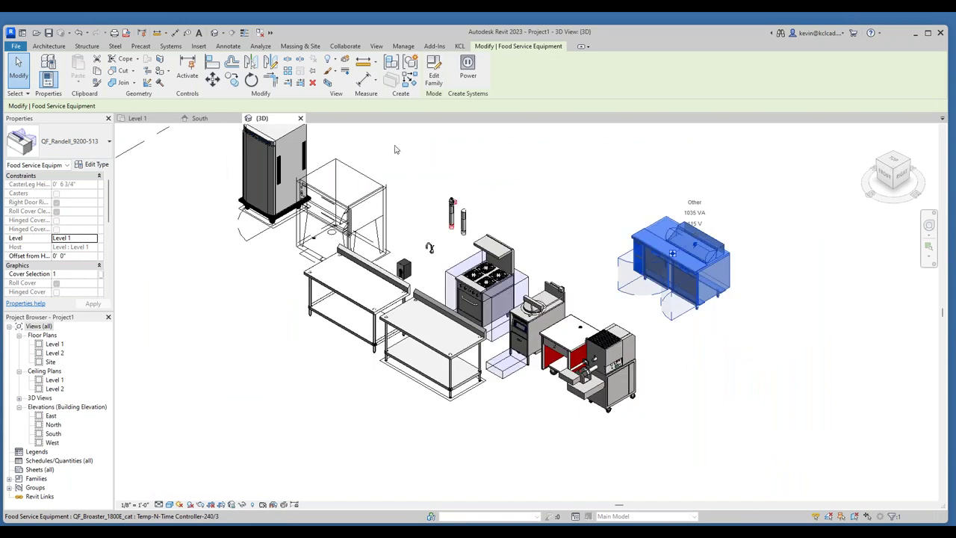
pyautogui.moveTo(400, 152); pyautogui.dragTo(397, 206, button='middle')
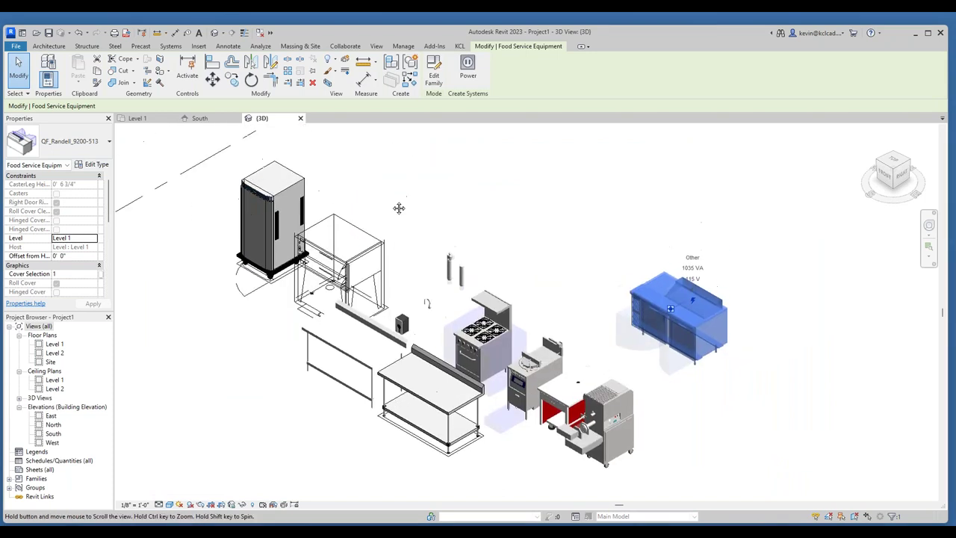
pyautogui.click(460, 46)
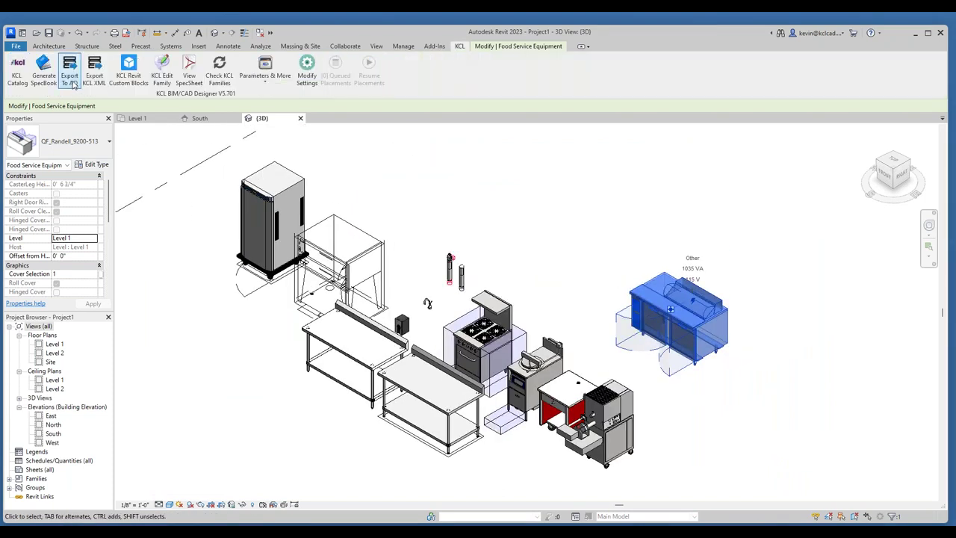
pyautogui.moveTo(782, 155); pyautogui.dragTo(252, 426)
pyautogui.press('Escape')
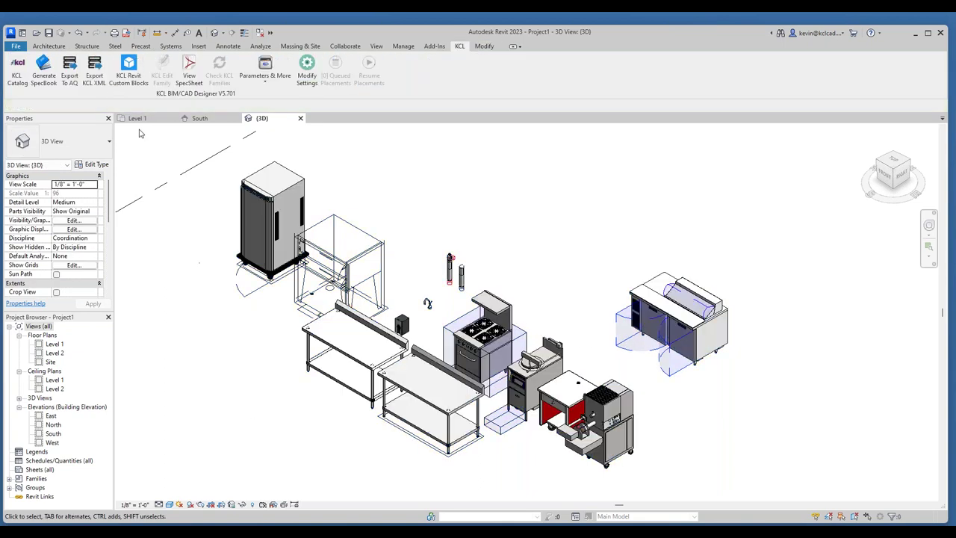
# - Export to AQ with nested items, limited to Food Service Equipment without the QF_* name filter
pyautogui.click(71, 84)
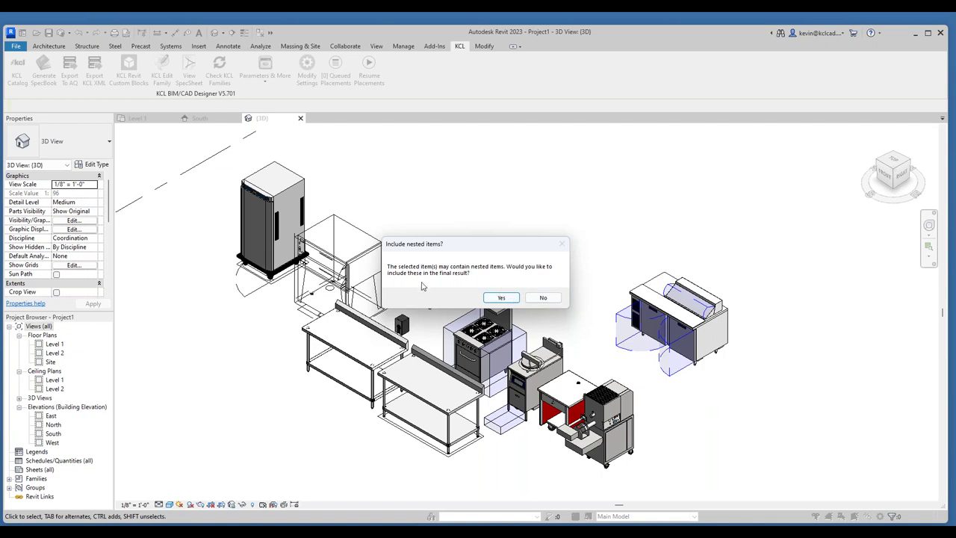
pyautogui.click(500, 298)
pyautogui.click(535, 254)
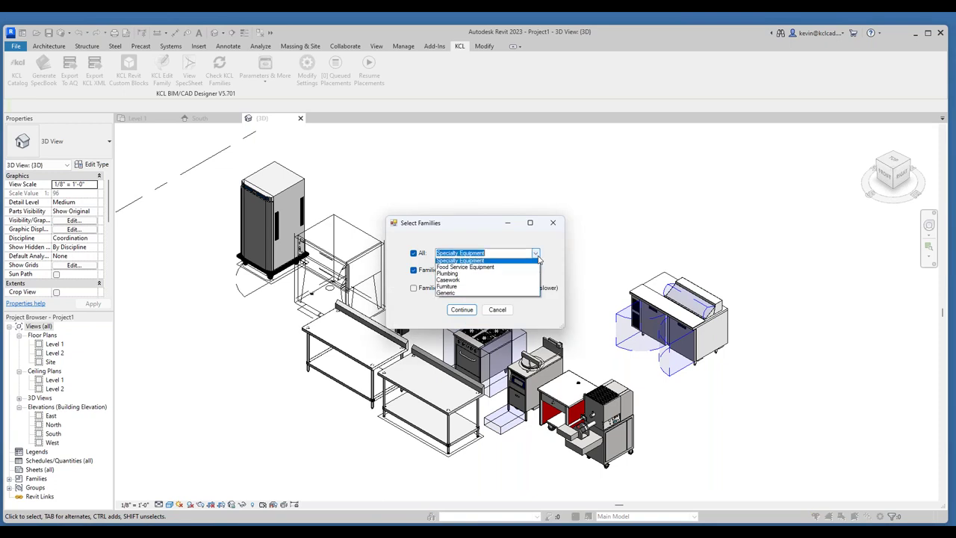
pyautogui.click(466, 269)
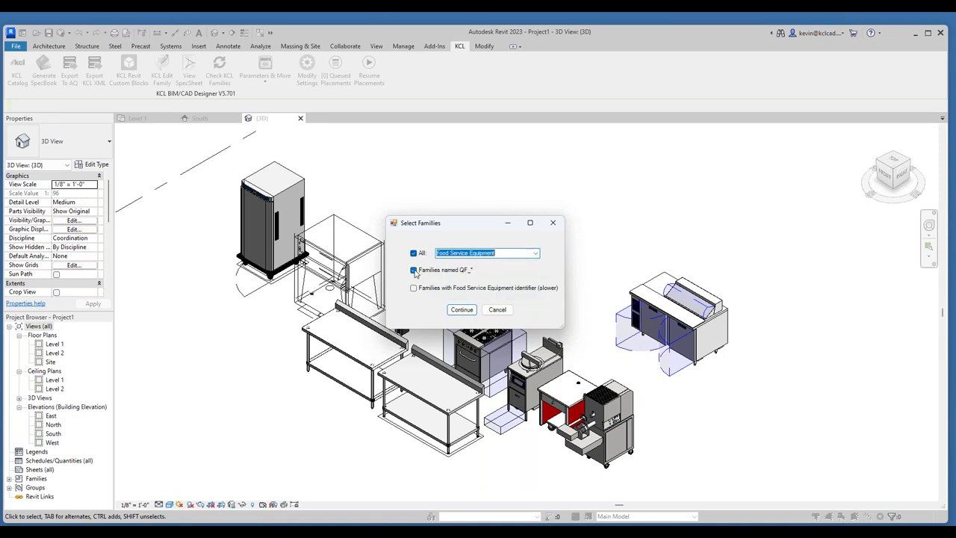
pyautogui.click(414, 270)
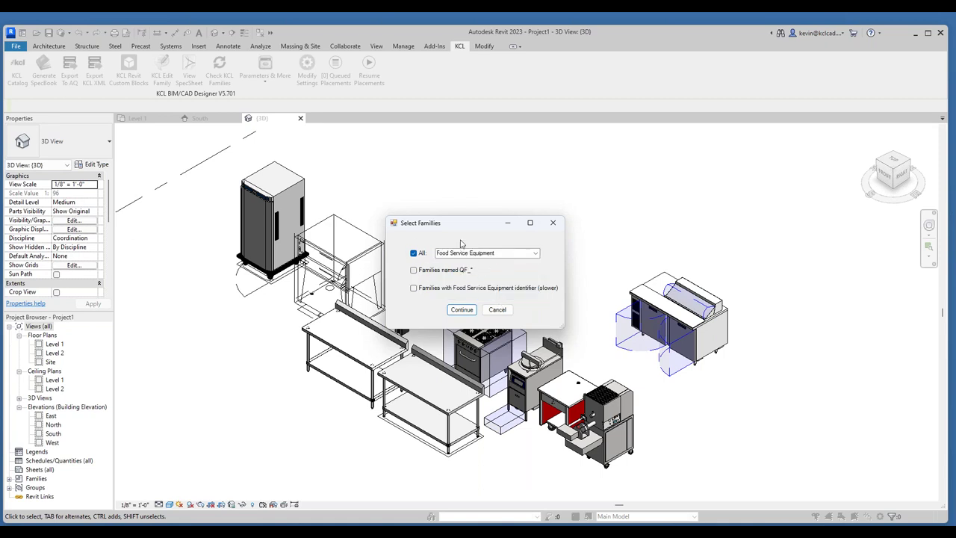
pyautogui.click(461, 309)
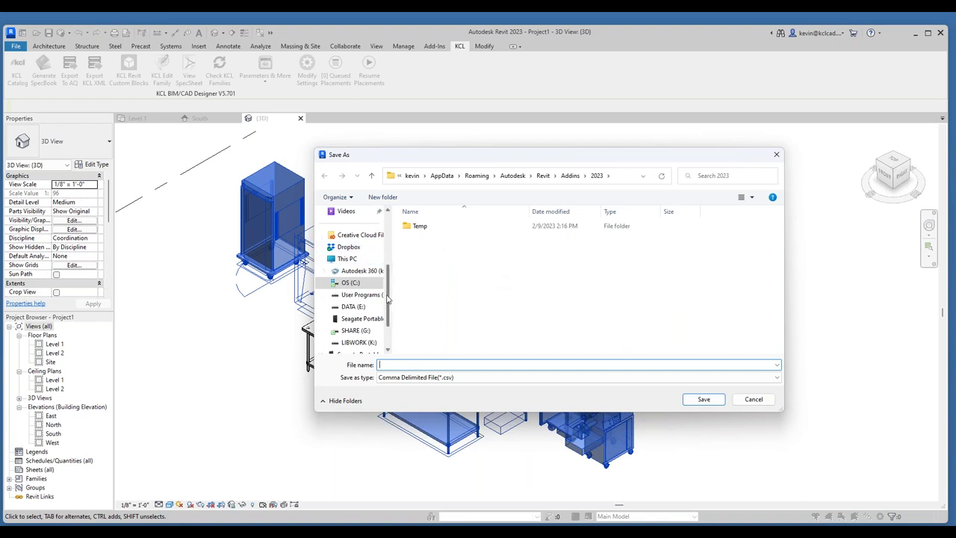
# - Save the export as the CSV file 'Test Revit to AQ' on the Desktop
pyautogui.scroll(5, 385, 298)
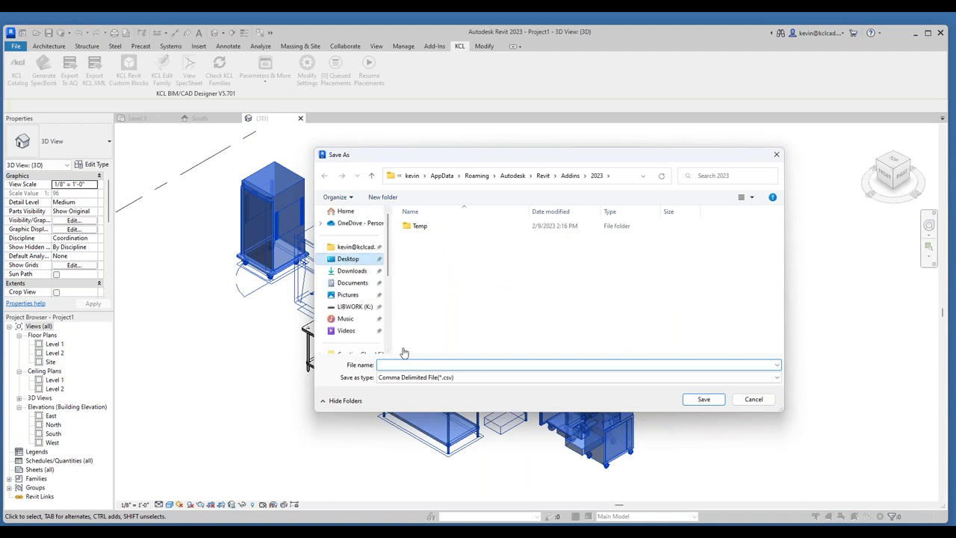
pyautogui.write('Test Revit t')
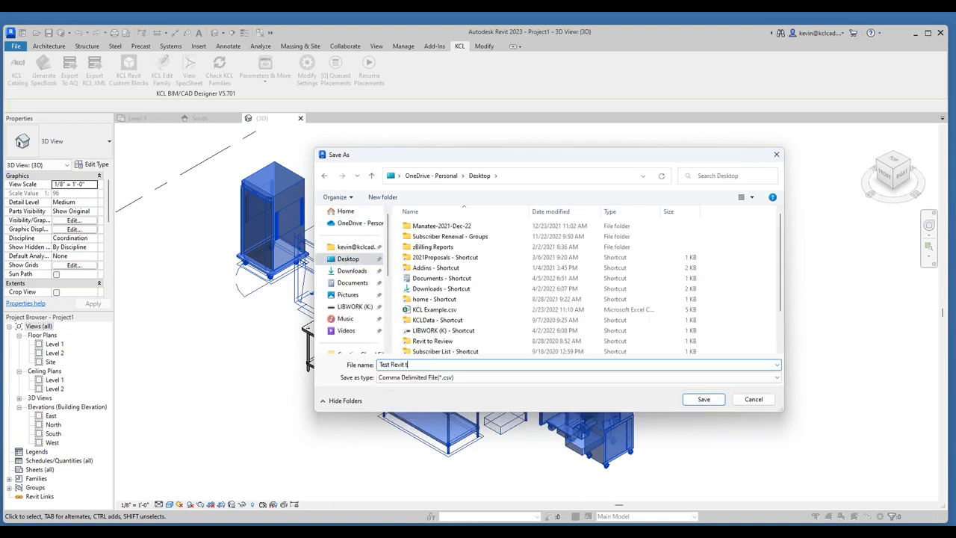
pyautogui.write('o AQ')
pyautogui.click(703, 399)
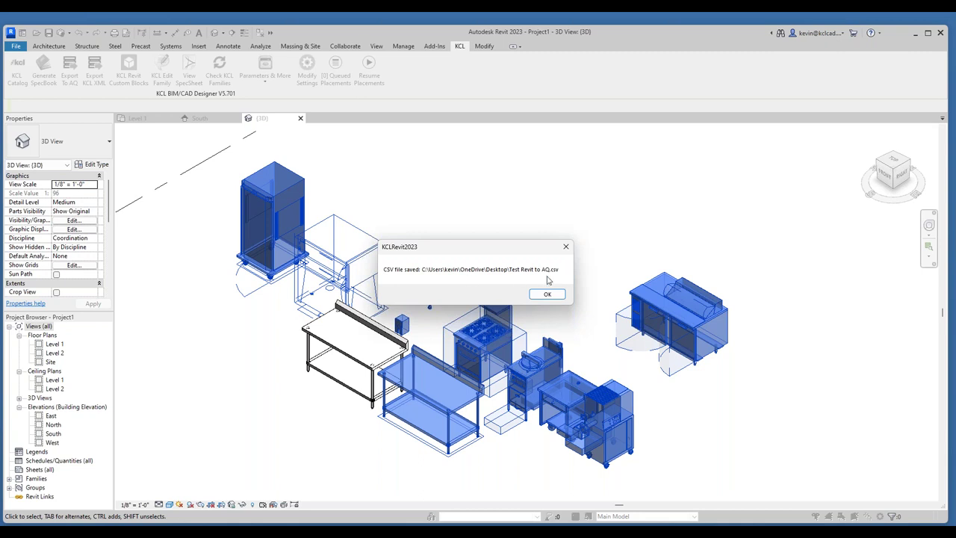
pyautogui.click(549, 295)
# - Open the spec book report settings and change the project name to KCL Demo Feb 09
pyautogui.click(549, 295)
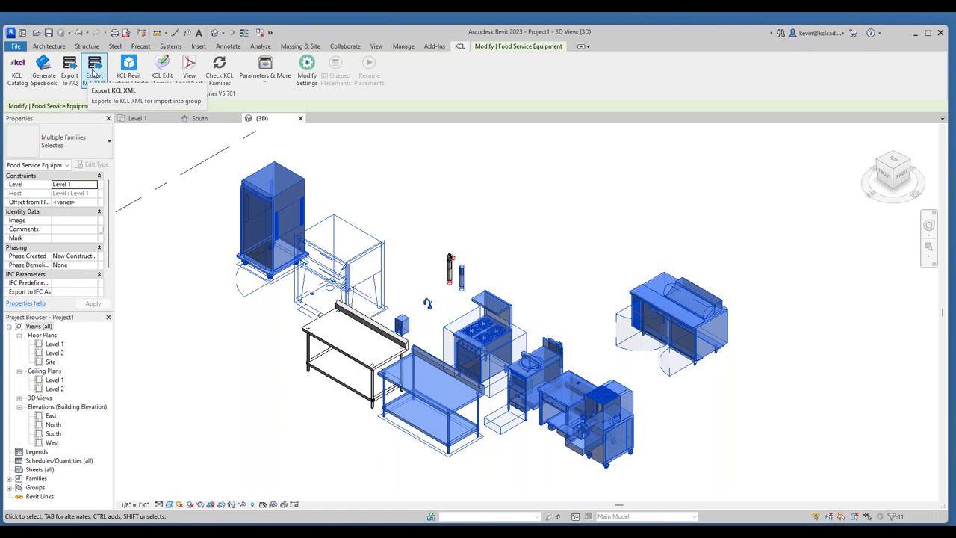
pyautogui.click(43, 72)
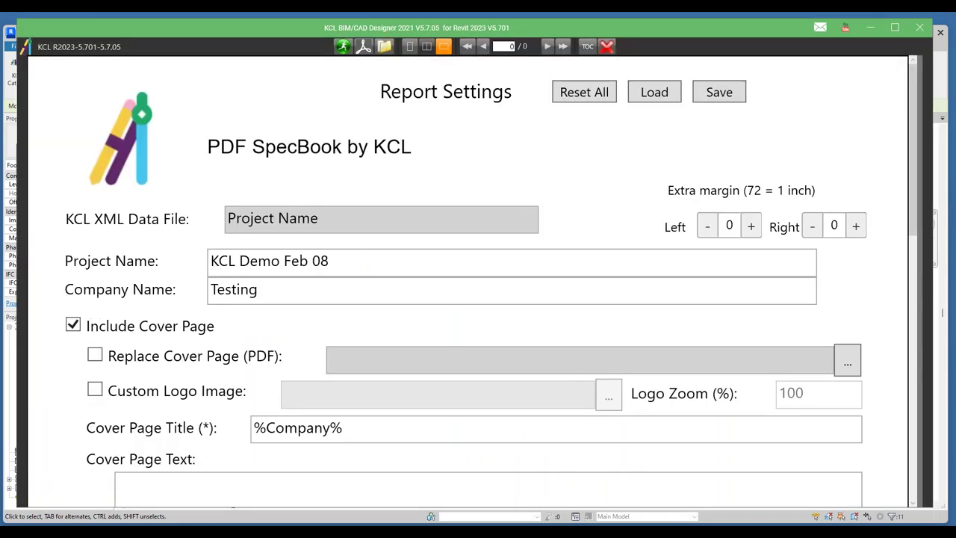
pyautogui.scroll(-1, 333, 289)
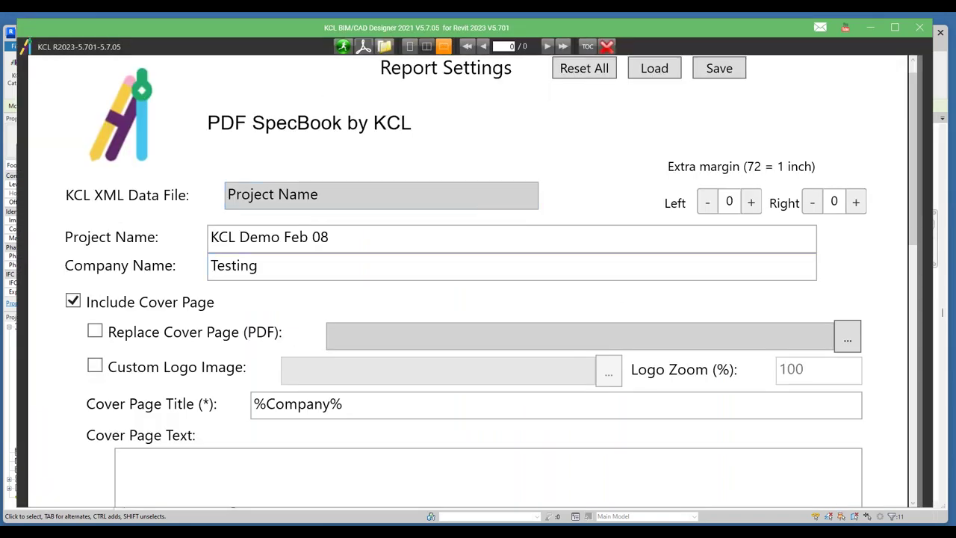
pyautogui.click(335, 240)
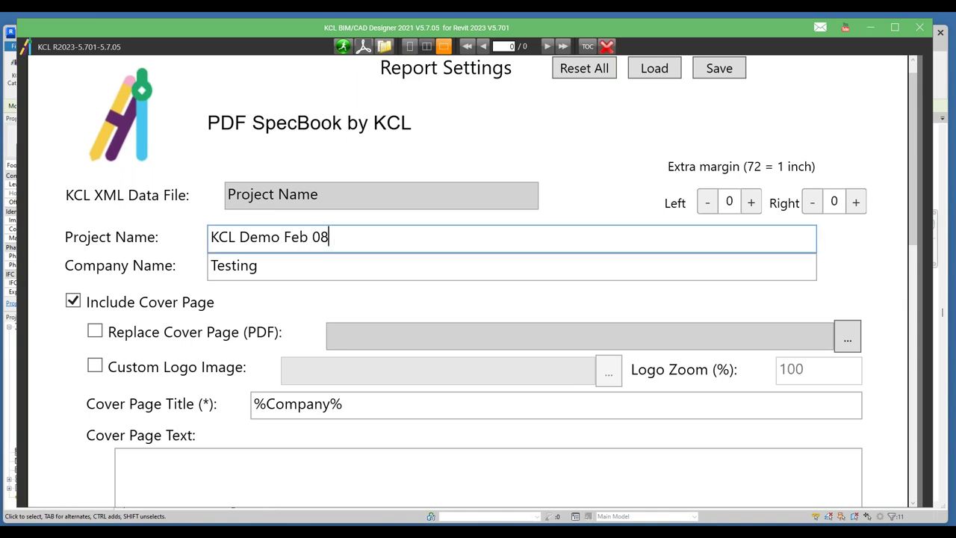
pyautogui.press('BackSpace')
pyautogui.write('9')
# - Review the remaining report options and generate the PDF spec book
pyautogui.scroll(-5, 197, 441)
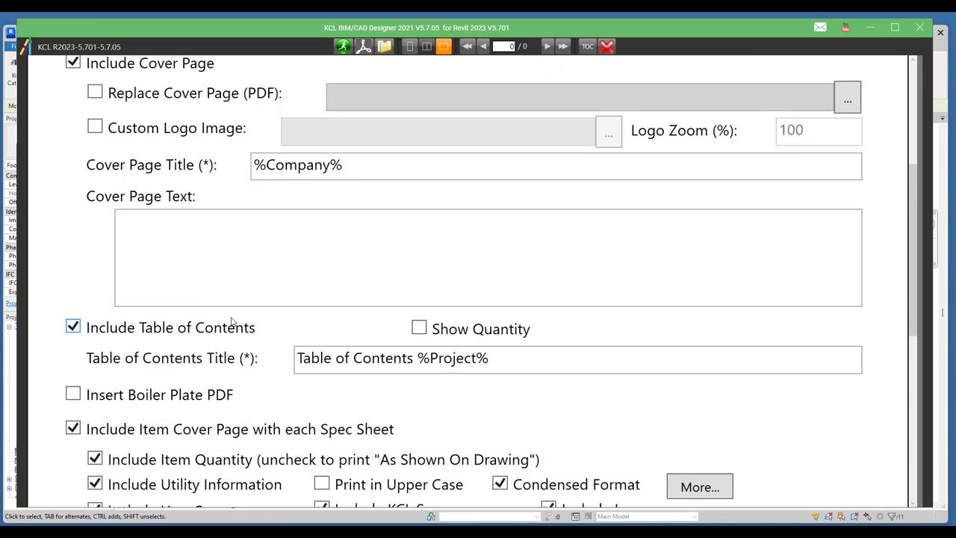
pyautogui.scroll(-2, 282, 322)
pyautogui.scroll(-2, 283, 322)
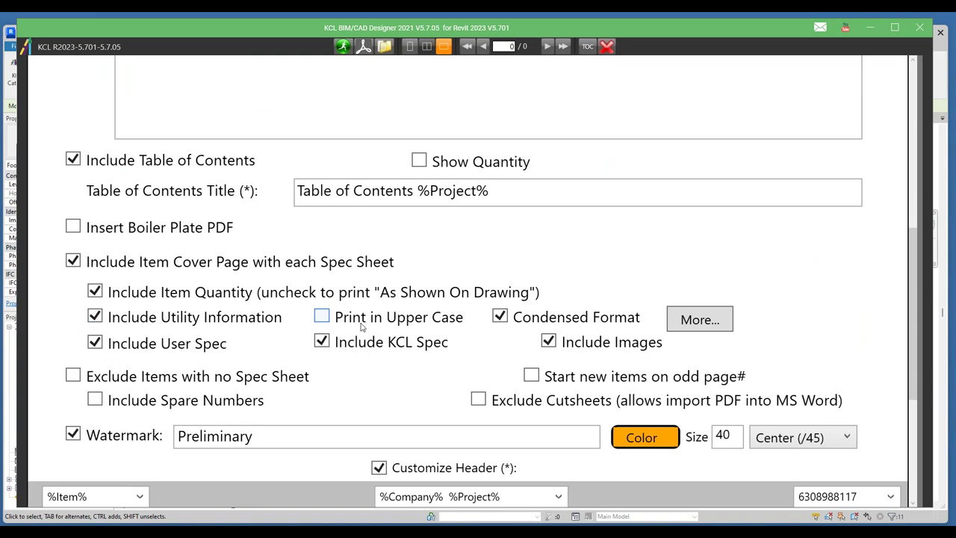
pyautogui.scroll(-3, 361, 326)
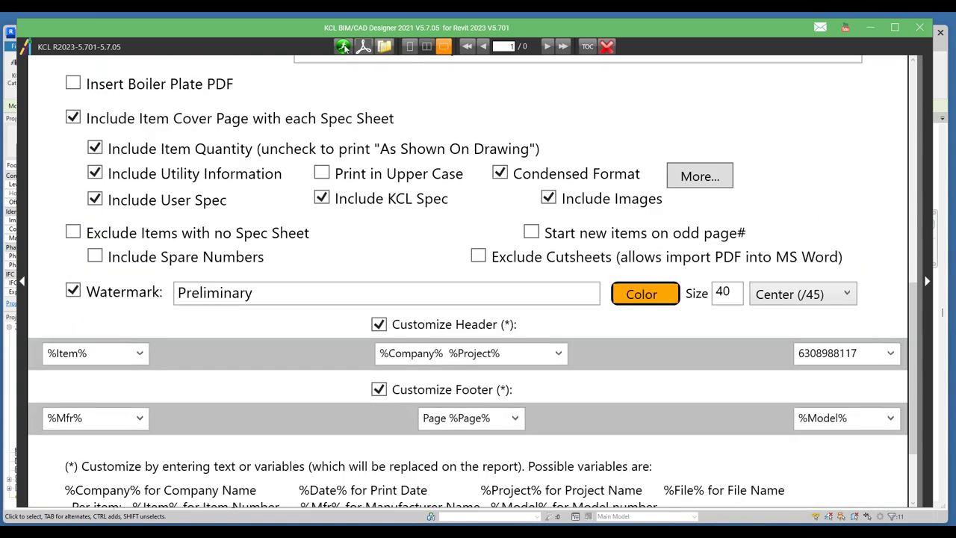
pyautogui.click(343, 46)
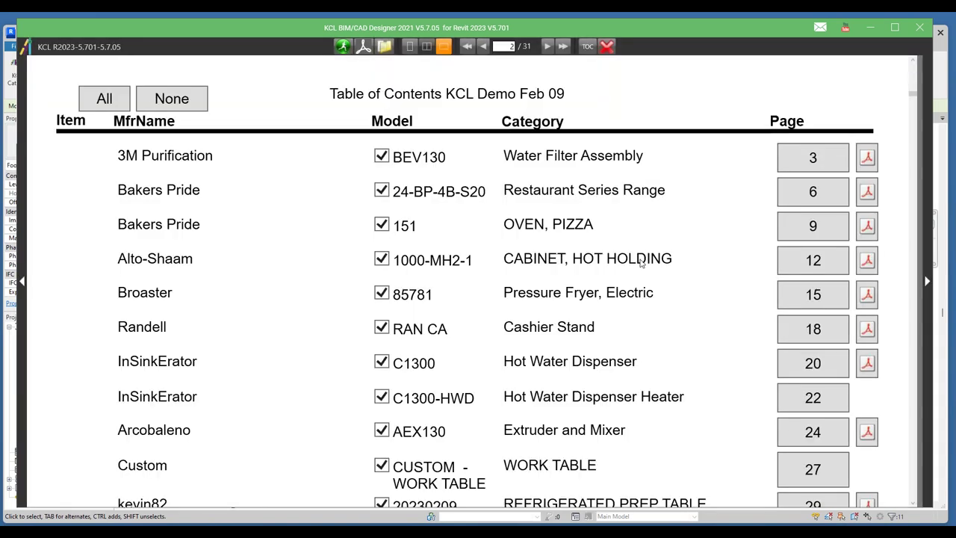
# - Page through the spec book's table of contents to the 3M BEV130 sheets, then close the viewer
pyautogui.scroll(-2, 580, 203)
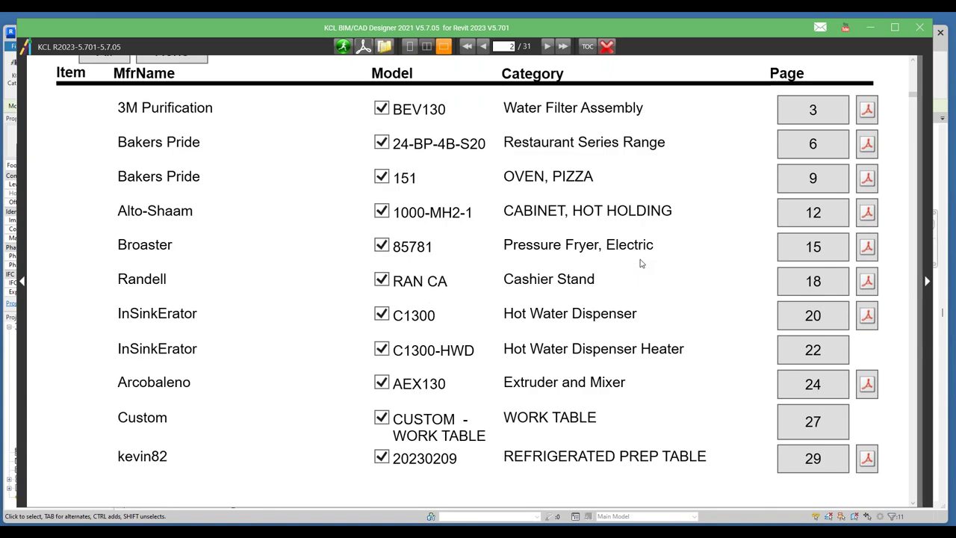
pyautogui.scroll(-1, 580, 203)
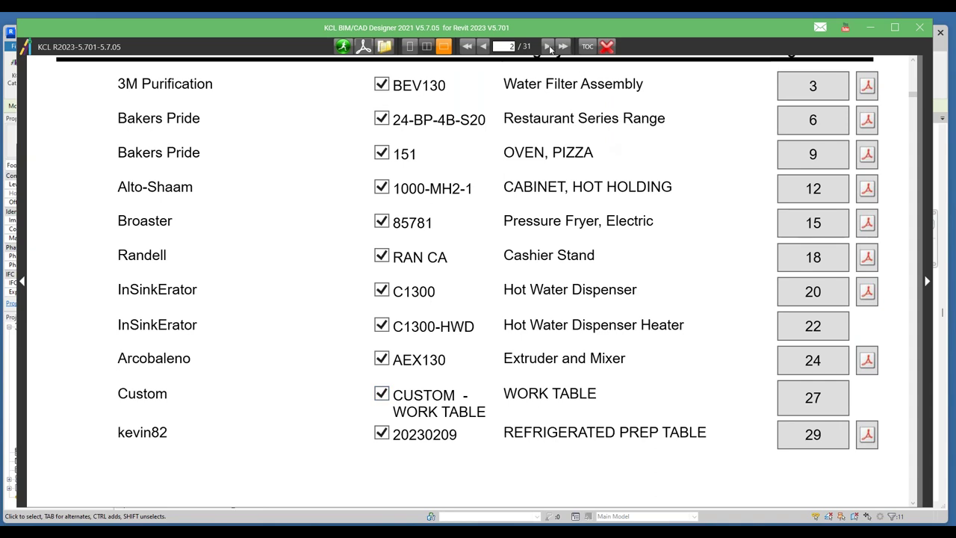
pyautogui.click(547, 47)
pyautogui.scroll(-1, 482, 246)
pyautogui.scroll(-5, 482, 246)
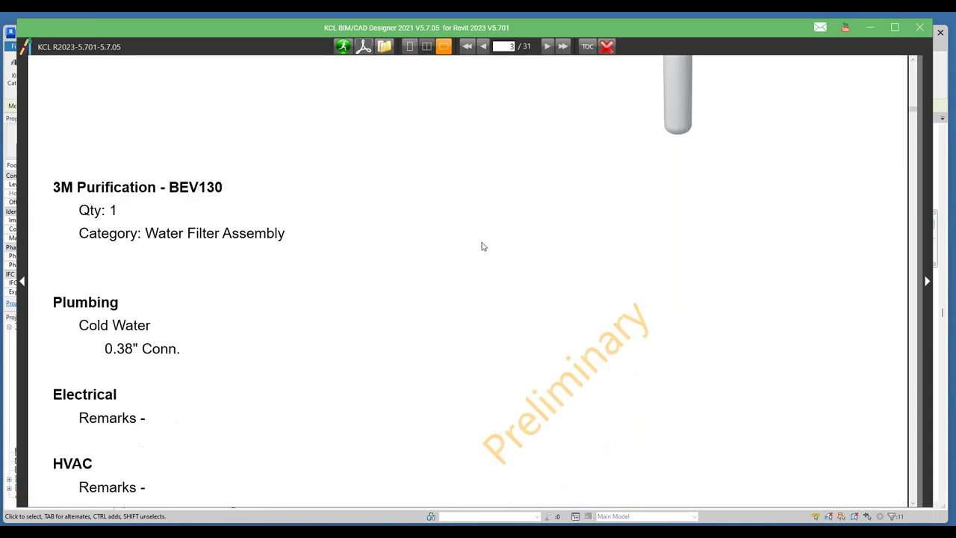
pyautogui.click(547, 46)
pyautogui.click(547, 46)
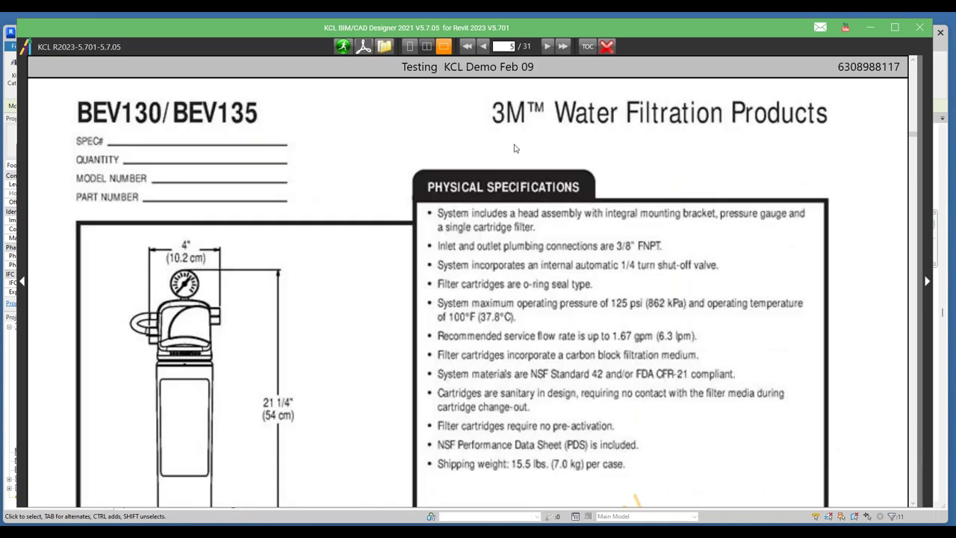
pyautogui.scroll(1, 514, 148)
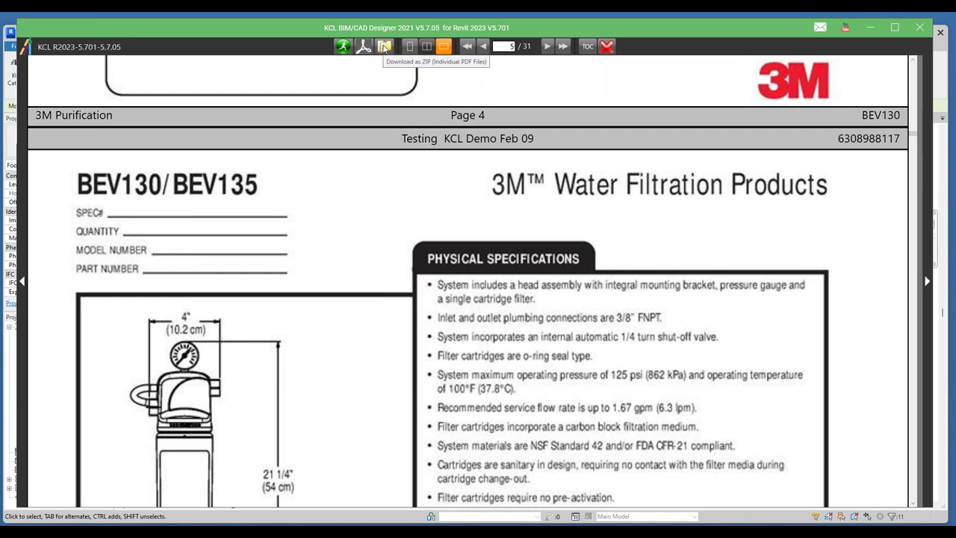
pyautogui.click(919, 28)
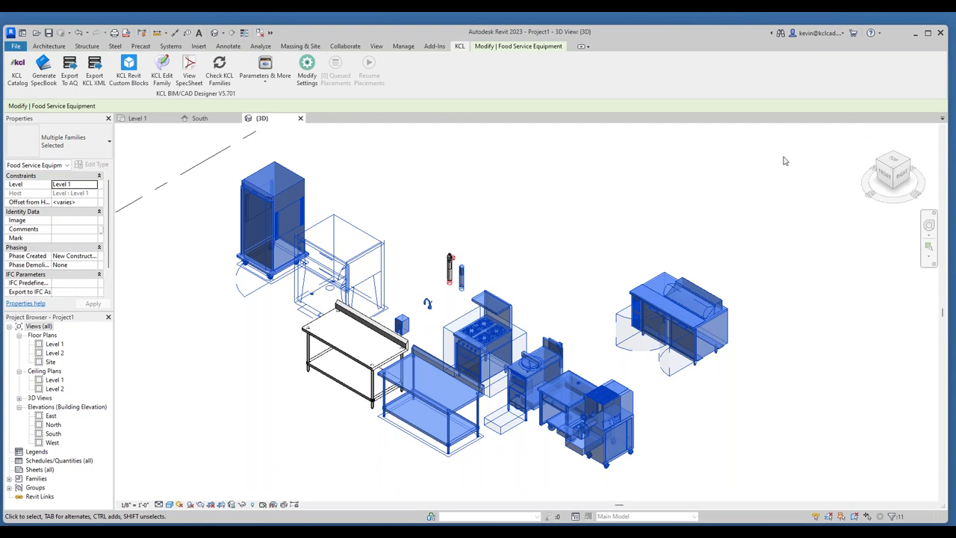
# - Switch to the top view and open the Glastender ACB-14 underbar add-on unit from the KCL catalog in NapkinSketch
pyautogui.click(895, 167)
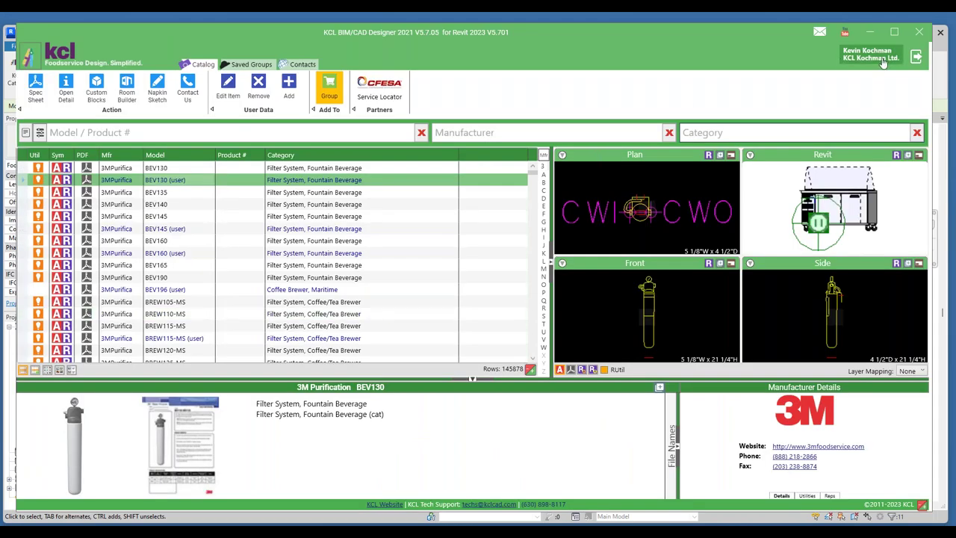
pyautogui.click(919, 32)
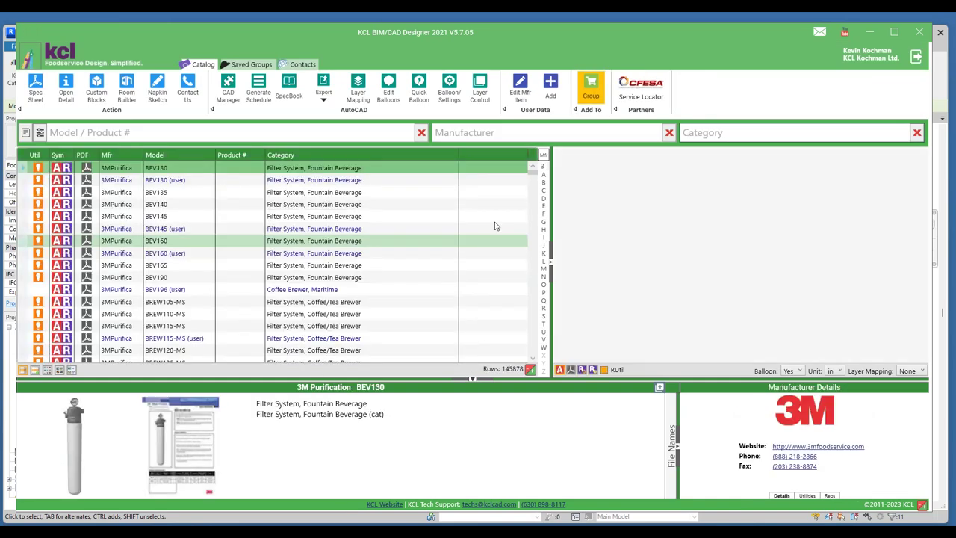
pyautogui.moveTo(543, 206)
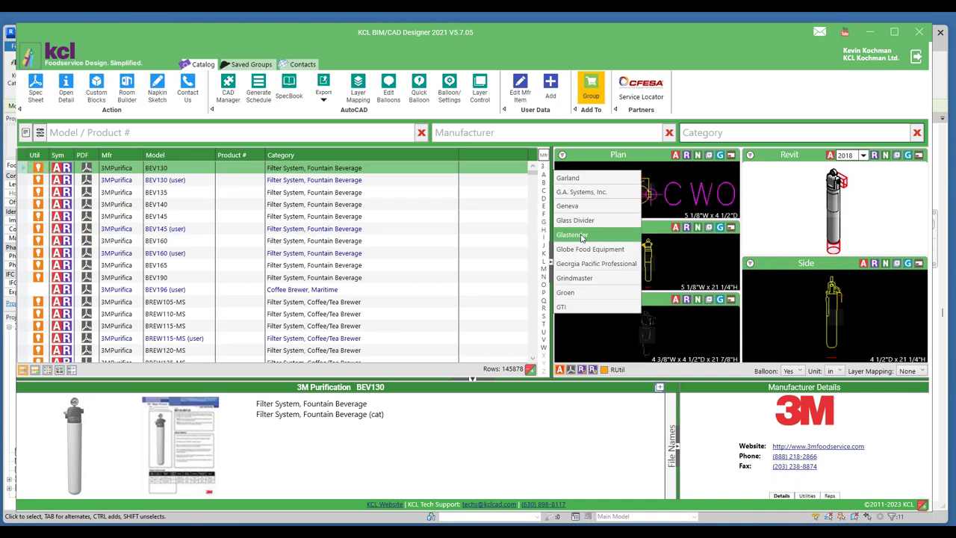
pyautogui.click(564, 234)
pyautogui.click(322, 267)
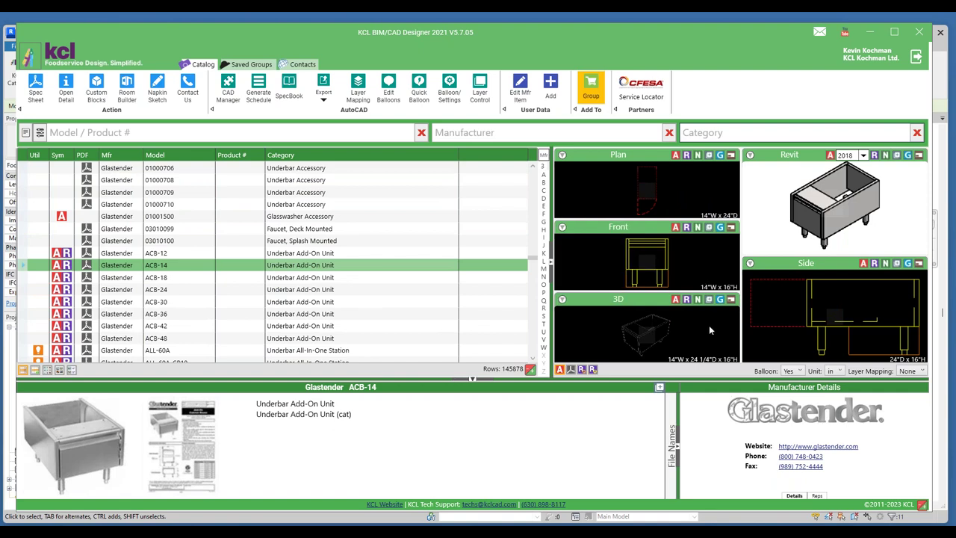
pyautogui.click(702, 306)
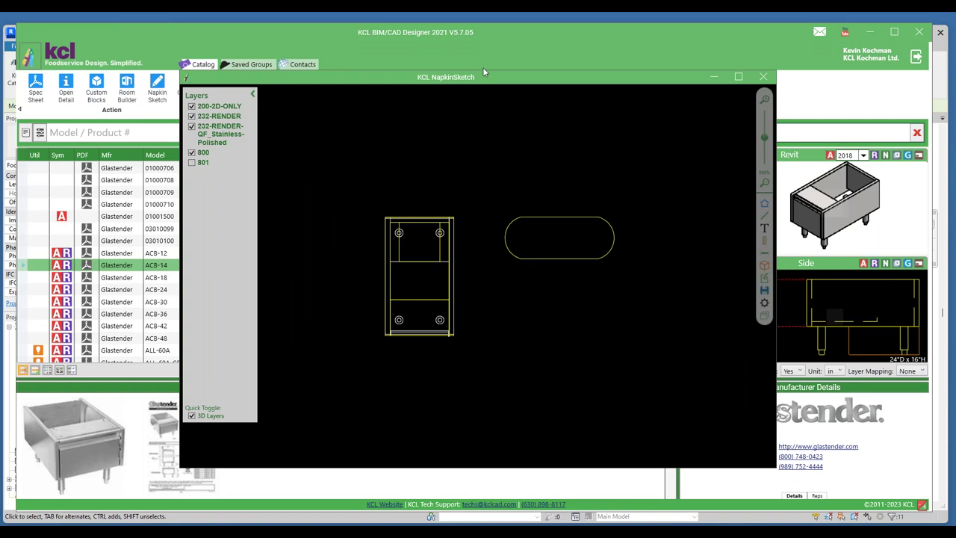
# - Place the ACB-14 underbar, then the BGS-24-S back bar cabinet beside it in NapkinSketch
pyautogui.moveTo(514, 223); pyautogui.dragTo(375, 145)
pyautogui.press('Escape')
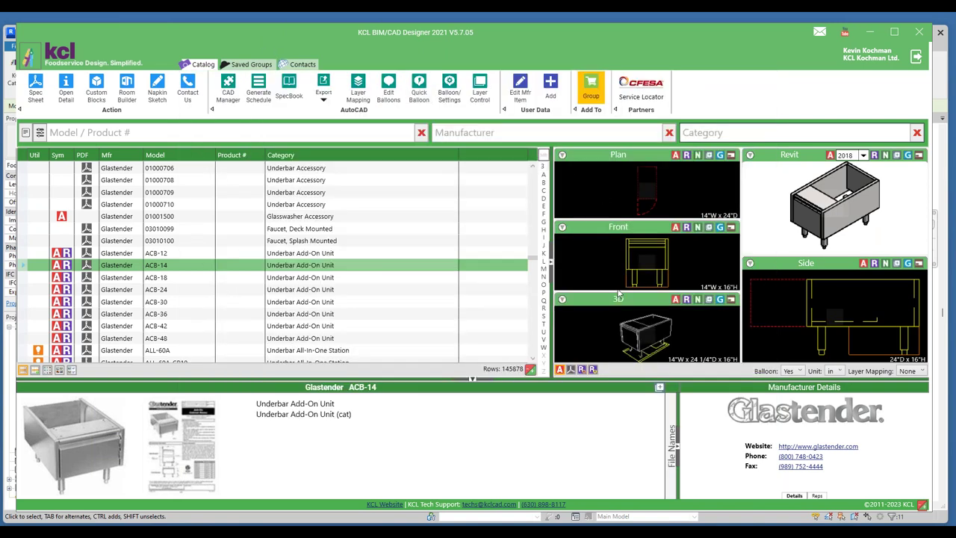
pyautogui.scroll(-5, 380, 317)
pyautogui.scroll(-10, 379, 317)
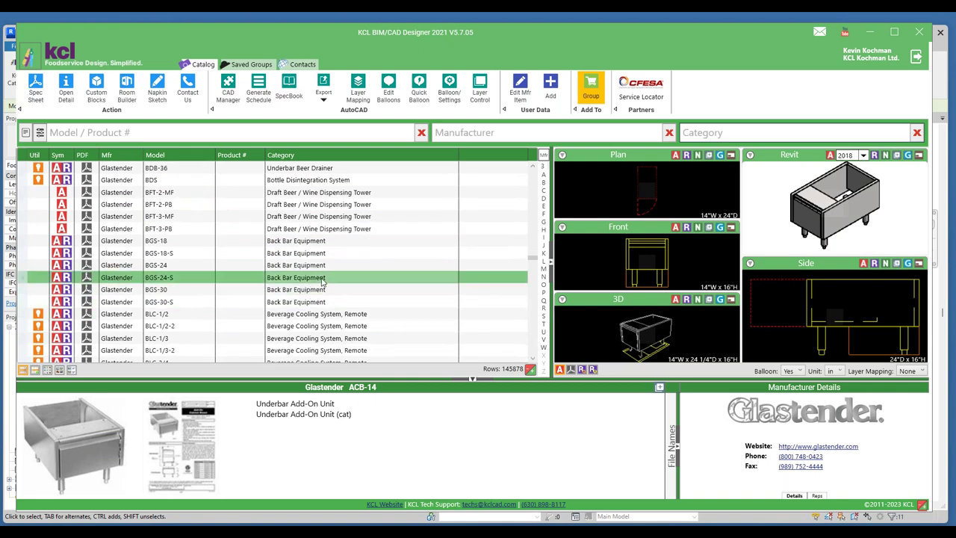
pyautogui.click(322, 279)
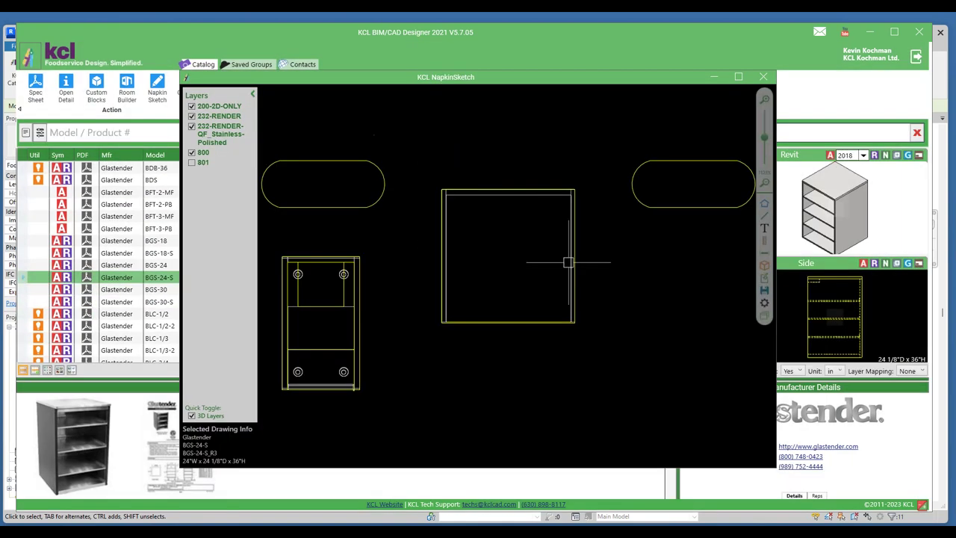
pyautogui.moveTo(488, 196)
pyautogui.mouseDown()
pyautogui.moveTo(433, 259)
pyautogui.moveTo(416, 263)
pyautogui.mouseUp()
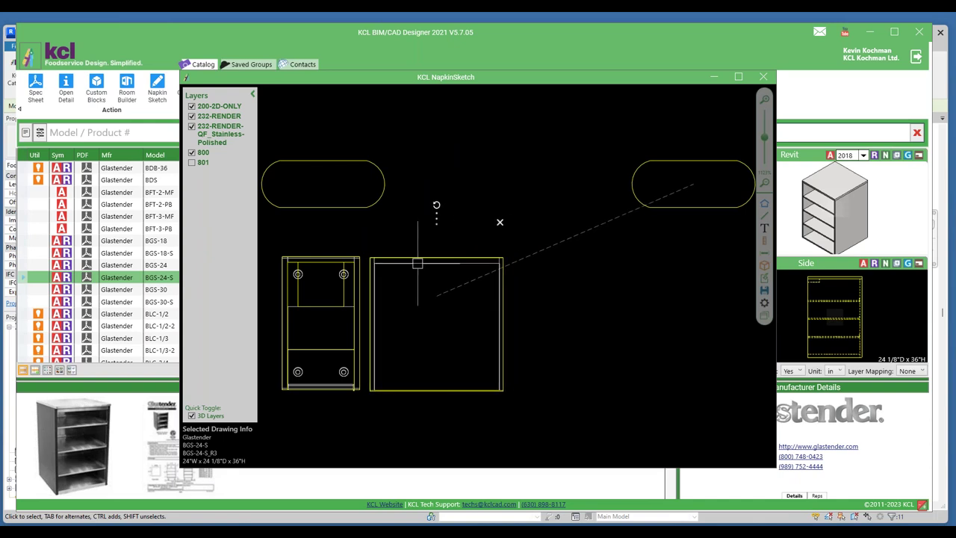
pyautogui.click(762, 76)
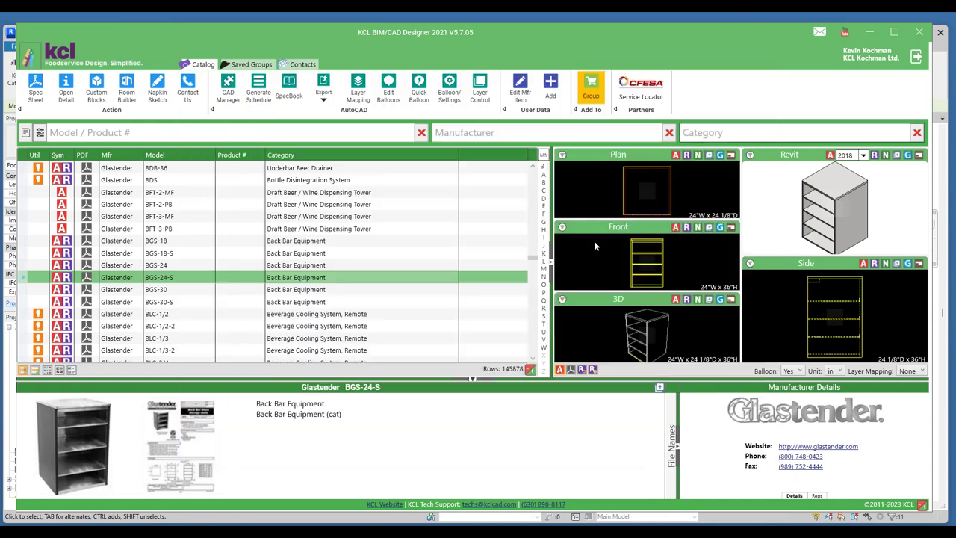
# - Select the Glastender BRT-24-MF beer tower in the catalog and open it in NapkinSketch
pyautogui.click(532, 280)
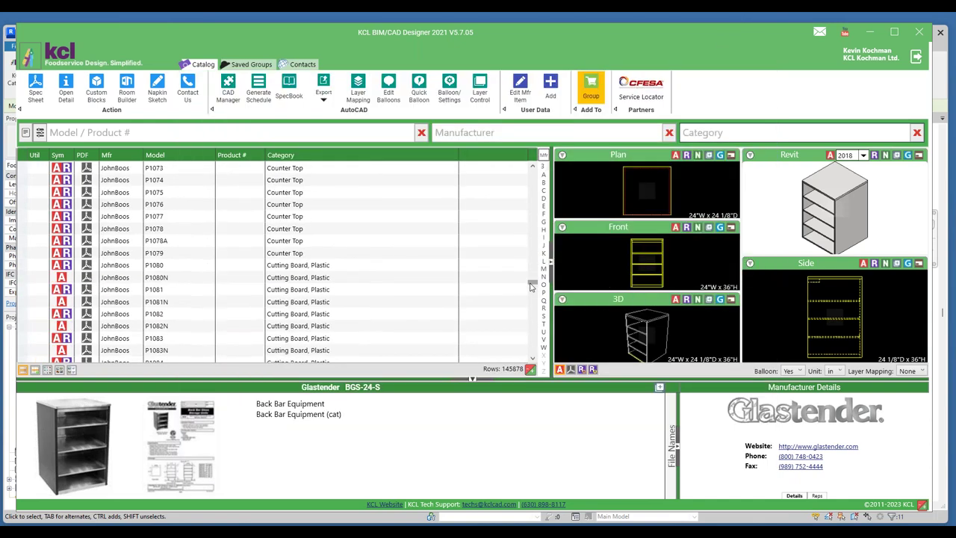
pyautogui.scroll(3, 364, 291)
pyautogui.moveTo(550, 192)
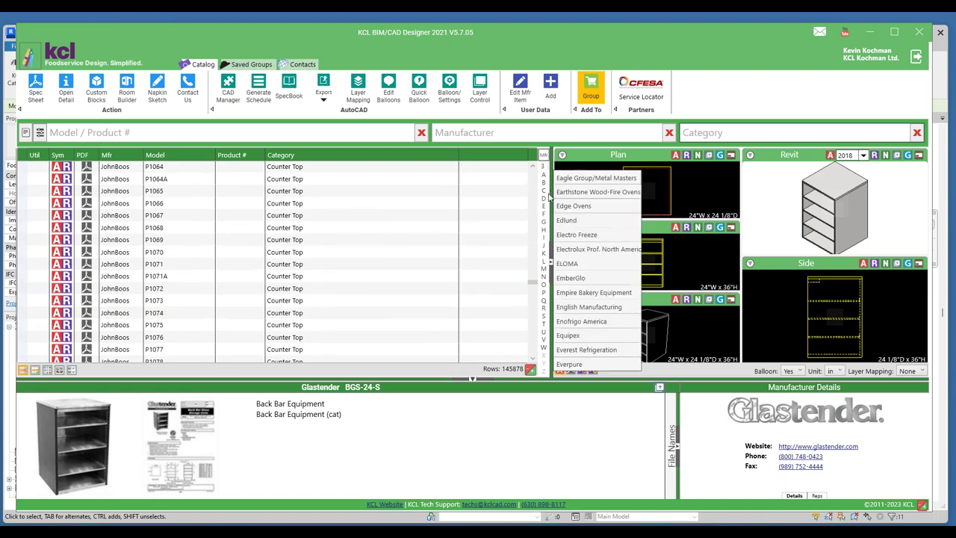
pyautogui.click(543, 221)
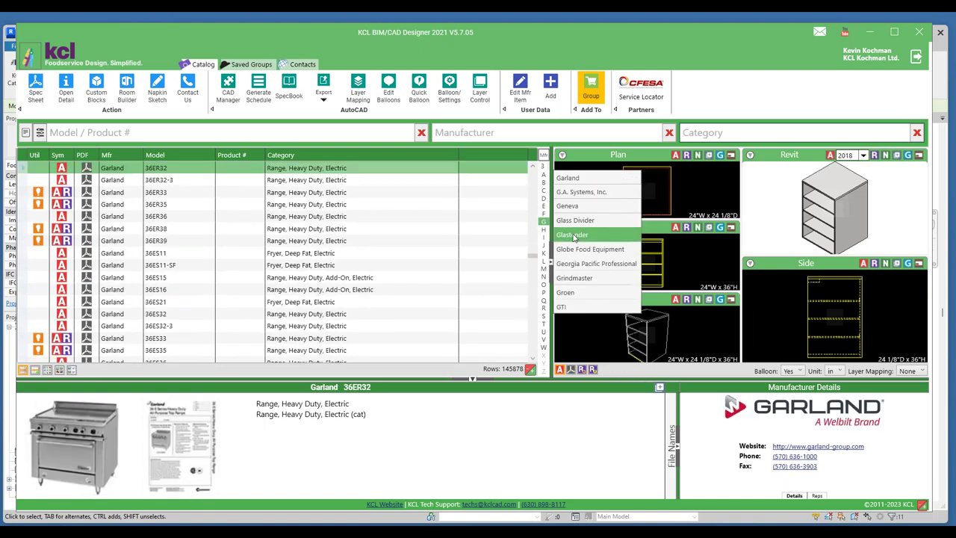
pyautogui.click(573, 236)
pyautogui.scroll(-10, 397, 291)
pyautogui.scroll(-10, 396, 307)
pyautogui.click(338, 305)
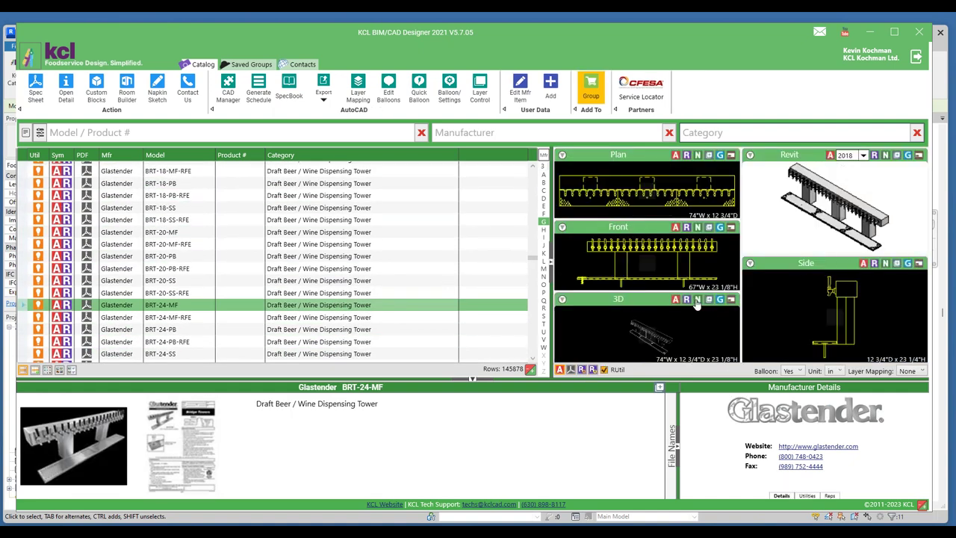
pyautogui.click(698, 300)
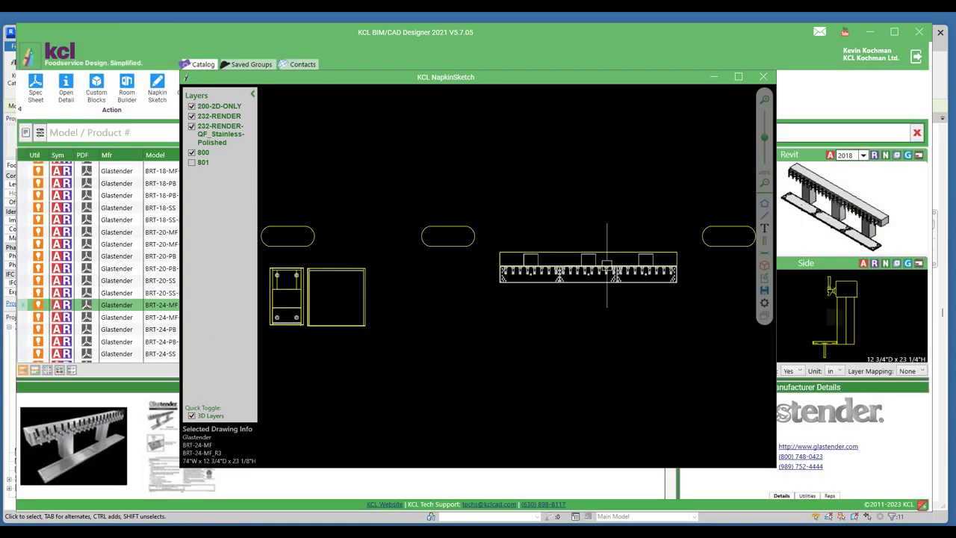
# - Place the beer tower oval right of the two cabinets and preview the layout in 3D
pyautogui.click(499, 296)
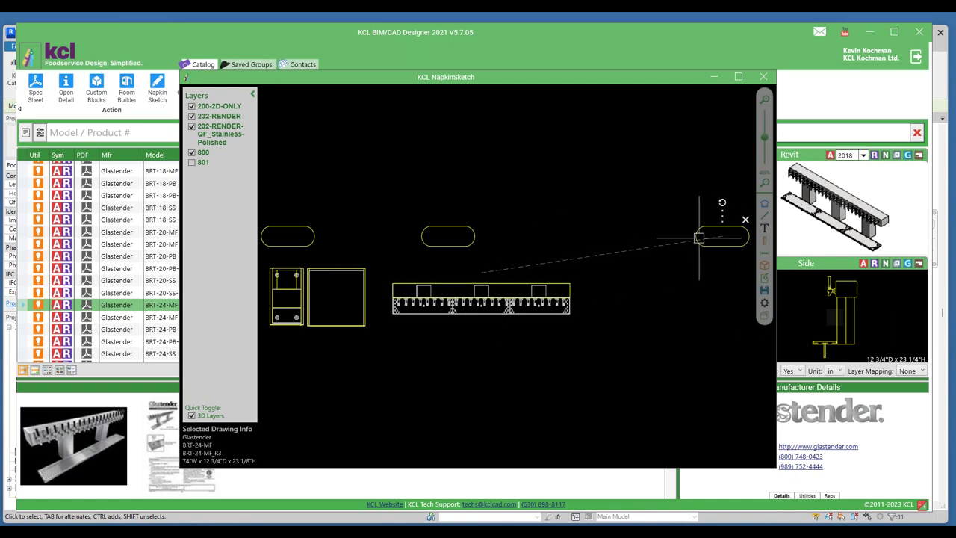
pyautogui.click(515, 244)
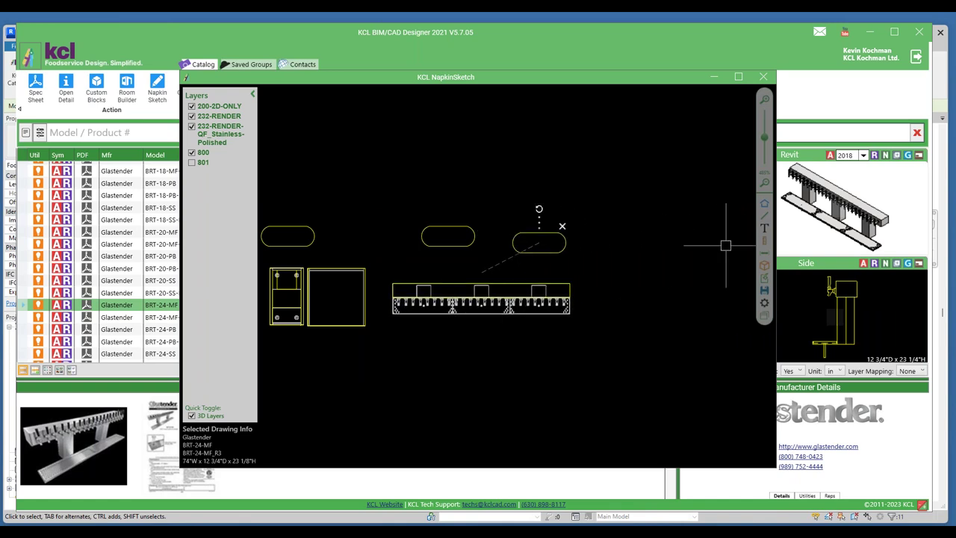
pyautogui.click(764, 266)
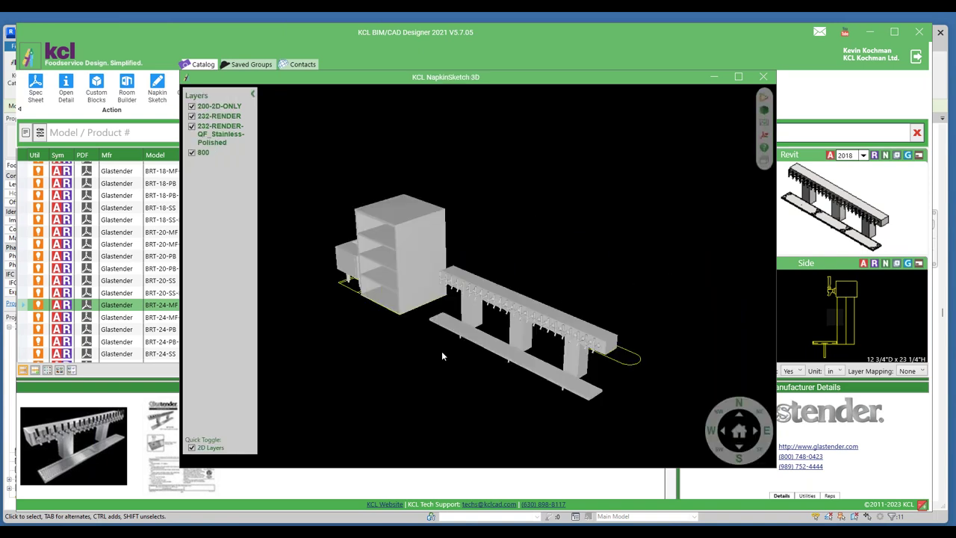
# - Zoom the 3D preview, return to the 2D plan, and close NapkinSketch to import the three Glastender units
pyautogui.scroll(3, 374, 303)
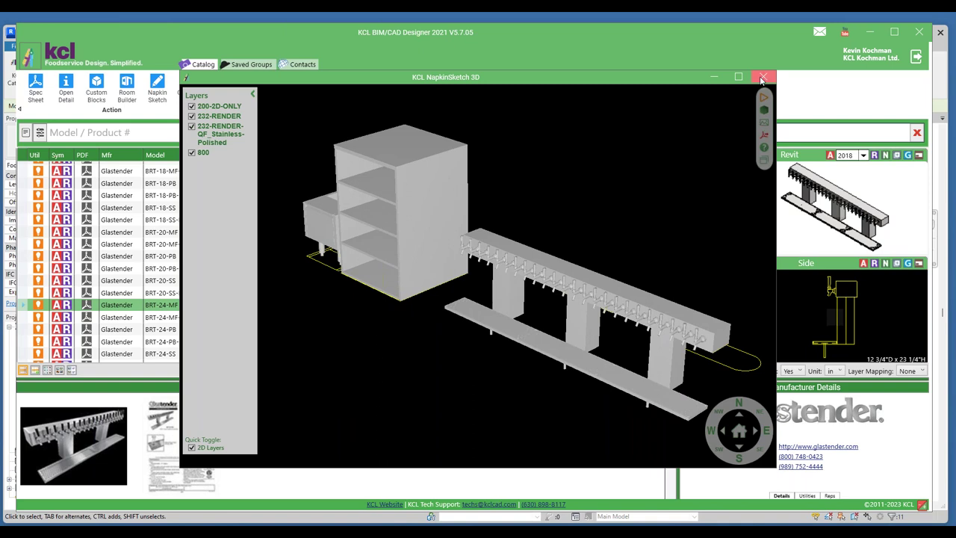
pyautogui.click(763, 97)
pyautogui.moveTo(763, 290)
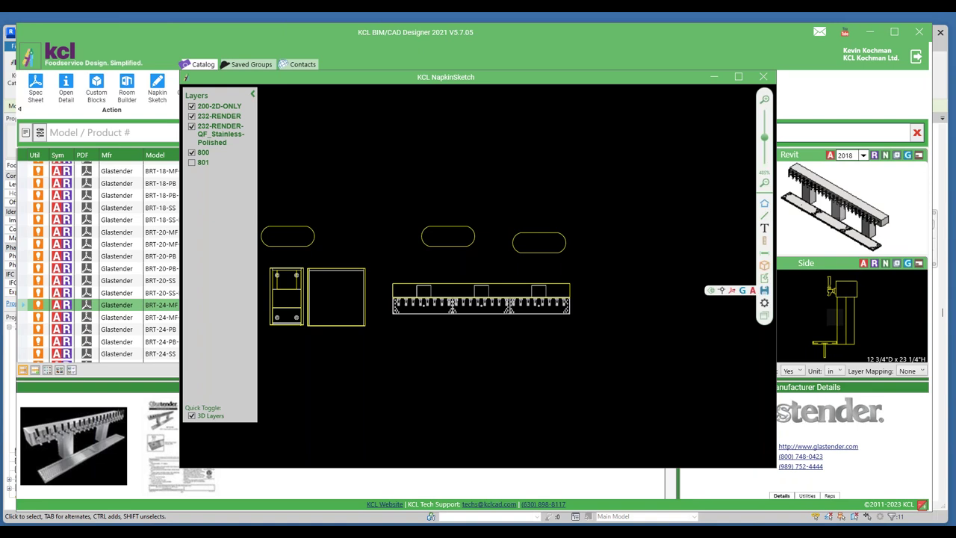
pyautogui.click(742, 292)
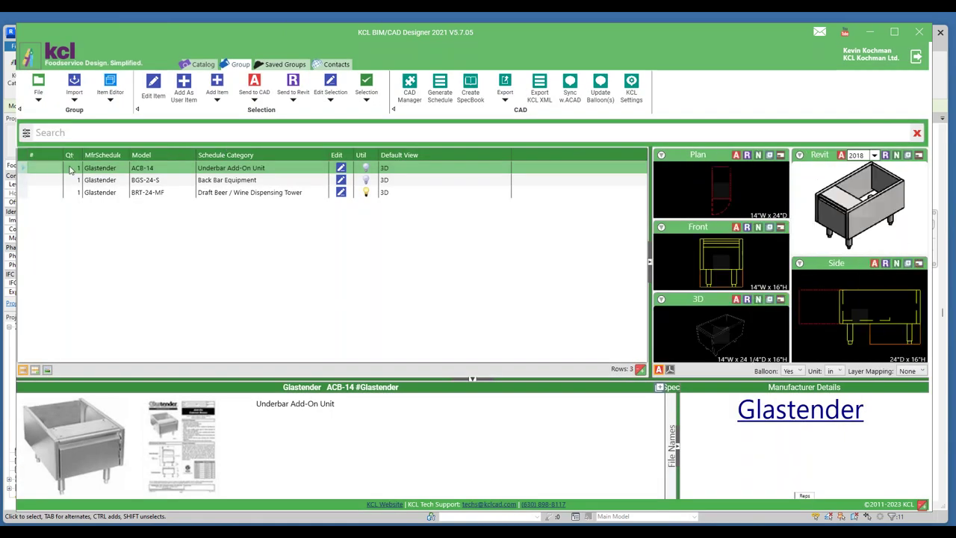
# - Number the three Glastender group rows 1, 2 and 3, then select all of them
pyautogui.click(51, 170)
pyautogui.write('1')
pyautogui.click(52, 182)
pyautogui.write('2')
pyautogui.click(52, 193)
pyautogui.write('3')
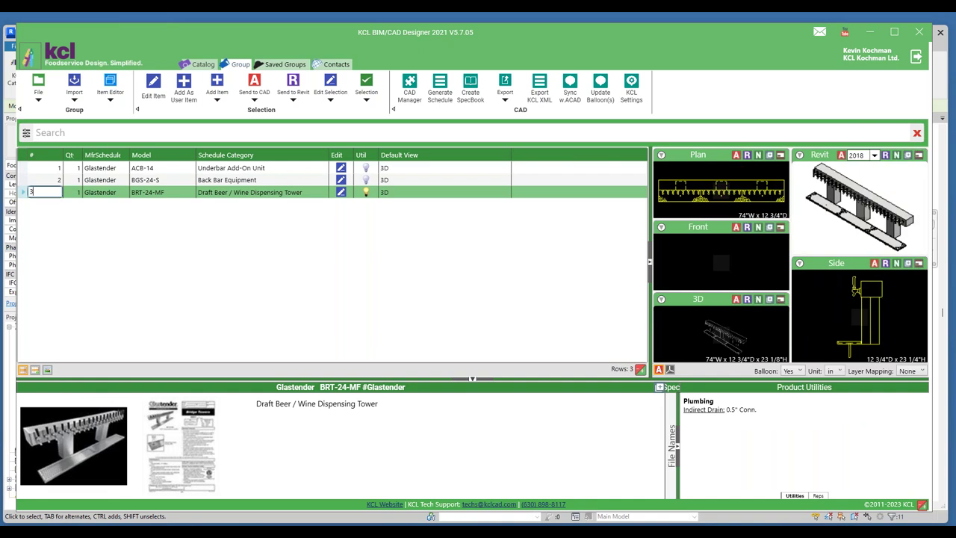
pyautogui.press('Return')
pyautogui.hotkey('ctrl', 'a')
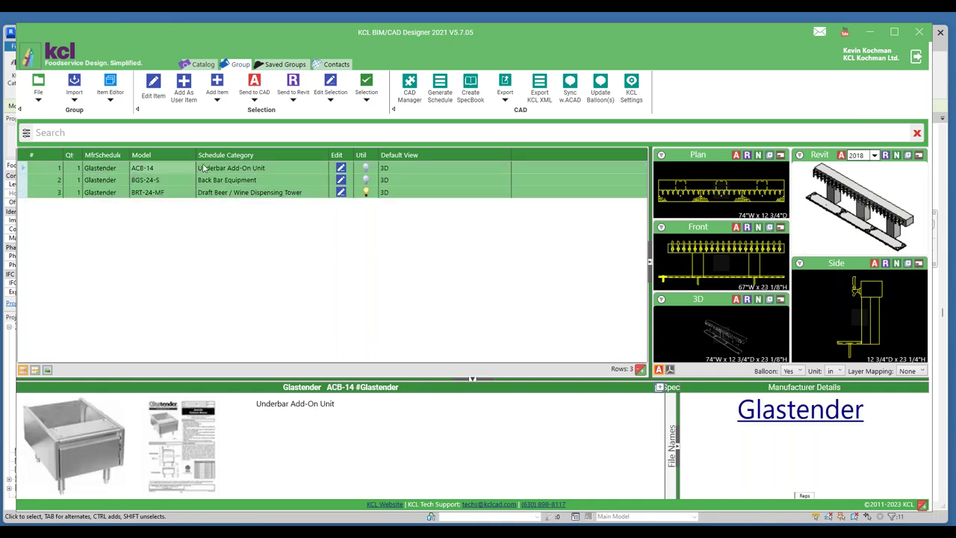
# - Send the ACB-14, BGS-24-S and BRT-24-MF items to Revit 2023, approving placement in the open project
pyautogui.click(293, 99)
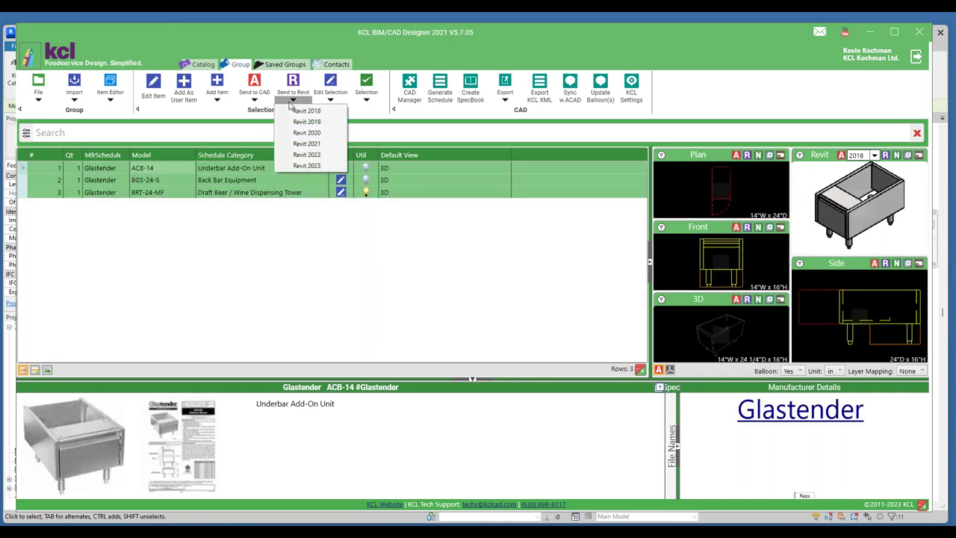
pyautogui.click(306, 166)
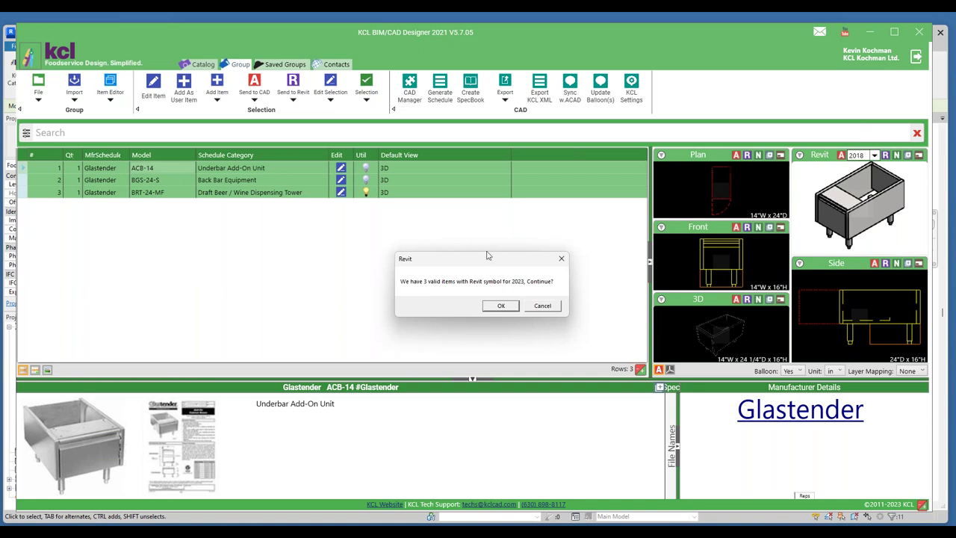
pyautogui.click(500, 306)
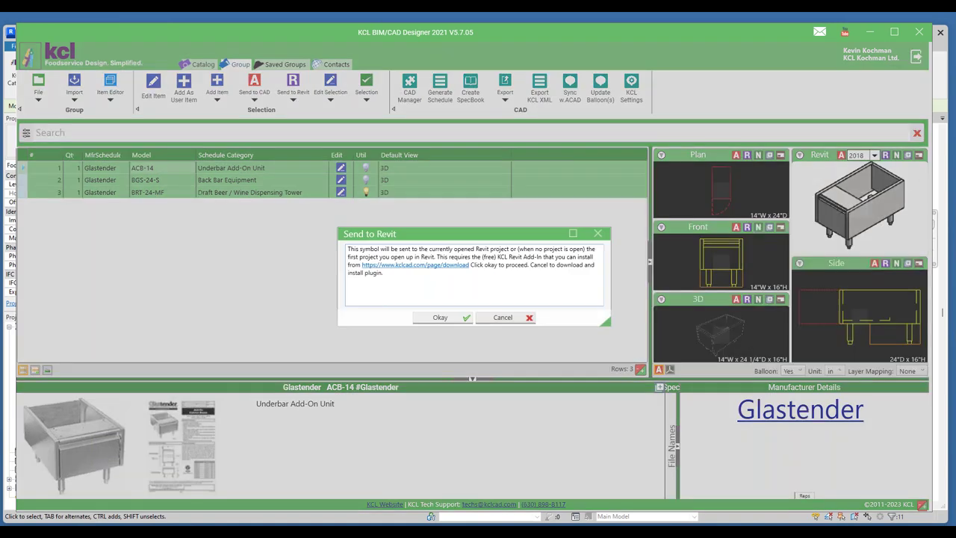
pyautogui.click(444, 317)
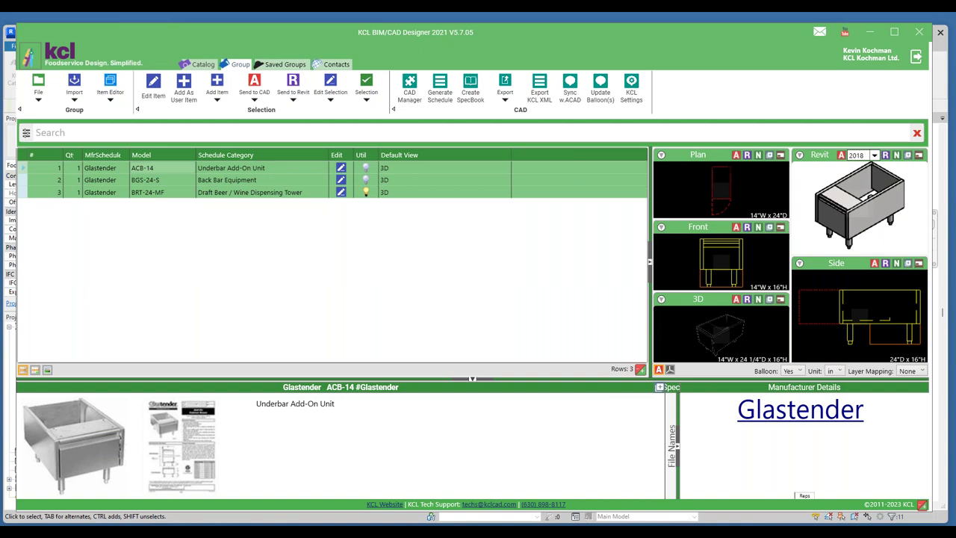
pyautogui.click(870, 31)
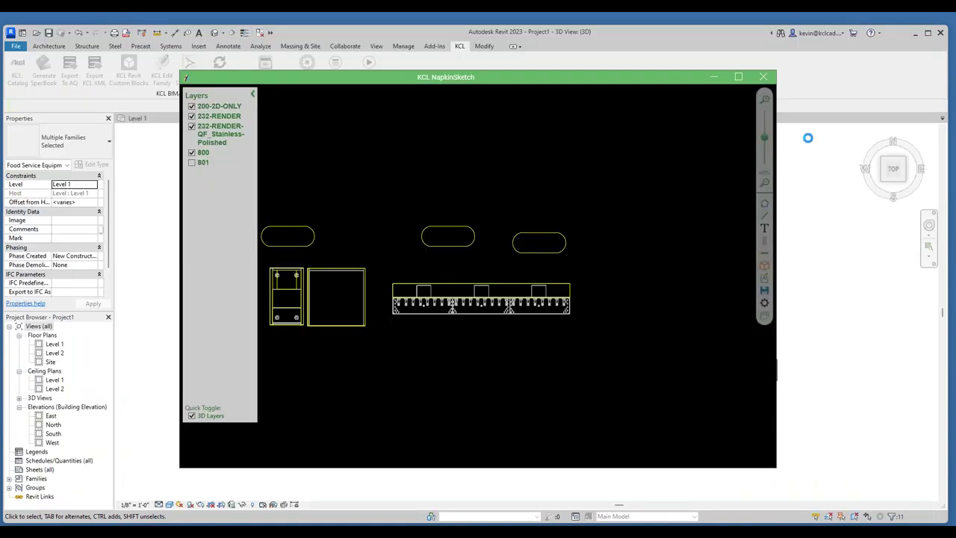
# - Accept the Host by Work Plane notice and place the BRT-24-MF beer tower right of the kitchen equipment
pyautogui.click(714, 76)
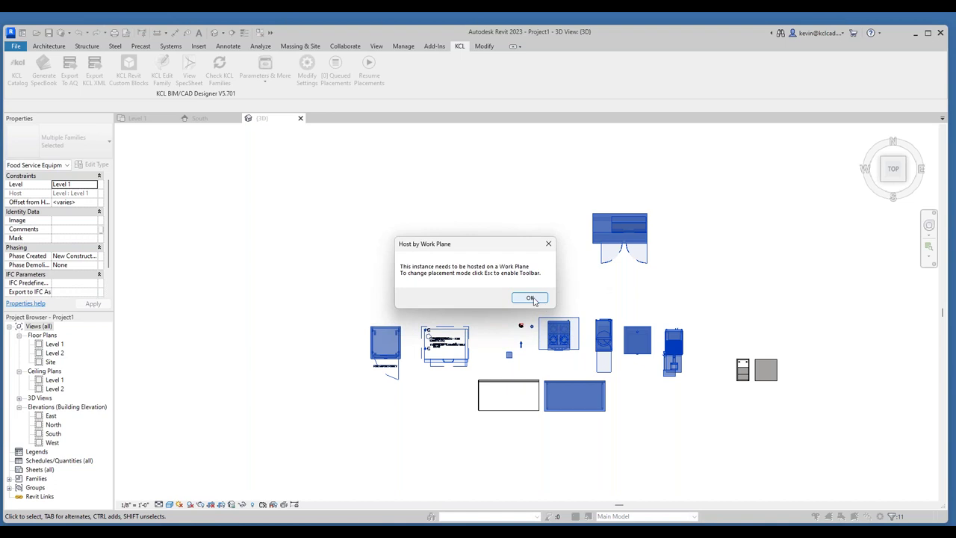
pyautogui.click(530, 298)
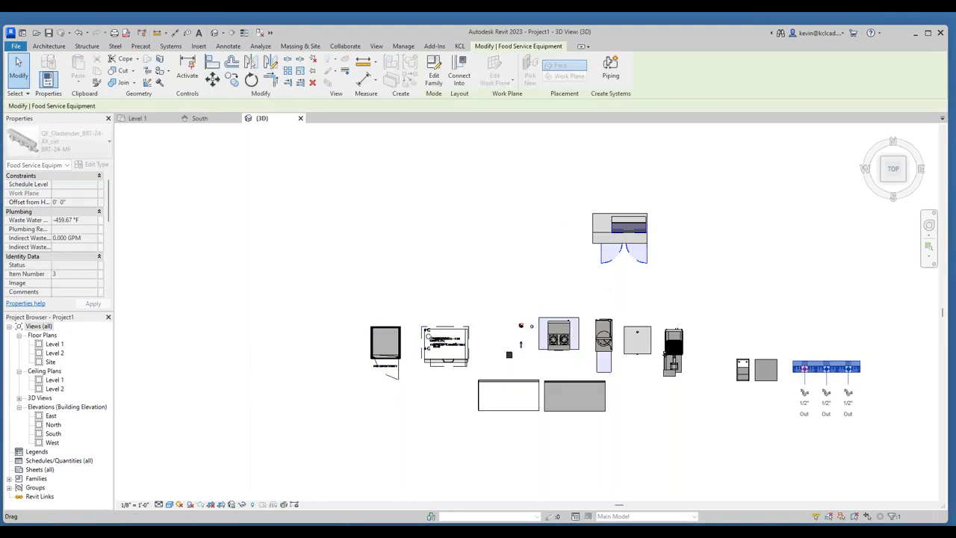
pyautogui.click(837, 275)
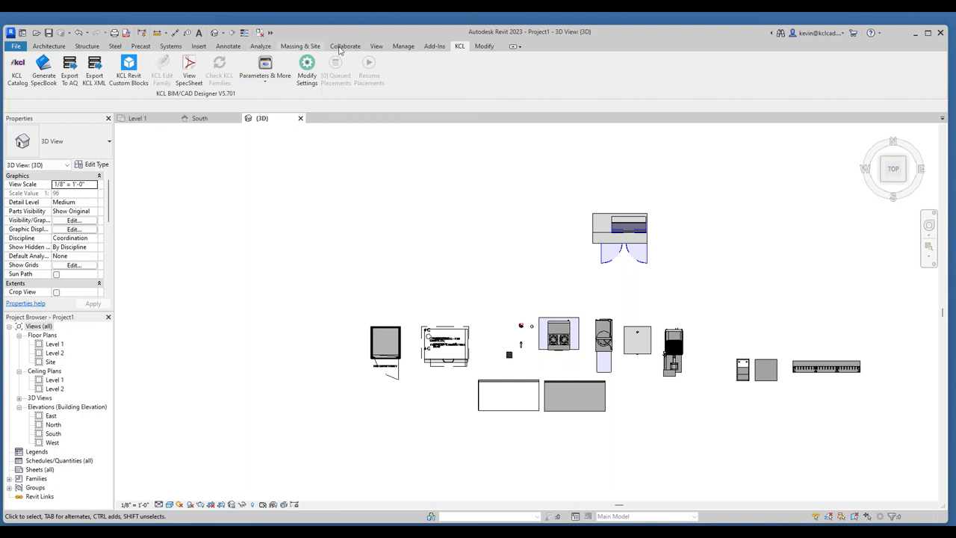
pyautogui.click(377, 47)
# - Replace the old 3D tab with a fresh Default 3D View, zoomed in on the new Glastender units
pyautogui.click(315, 77)
pyautogui.click(328, 99)
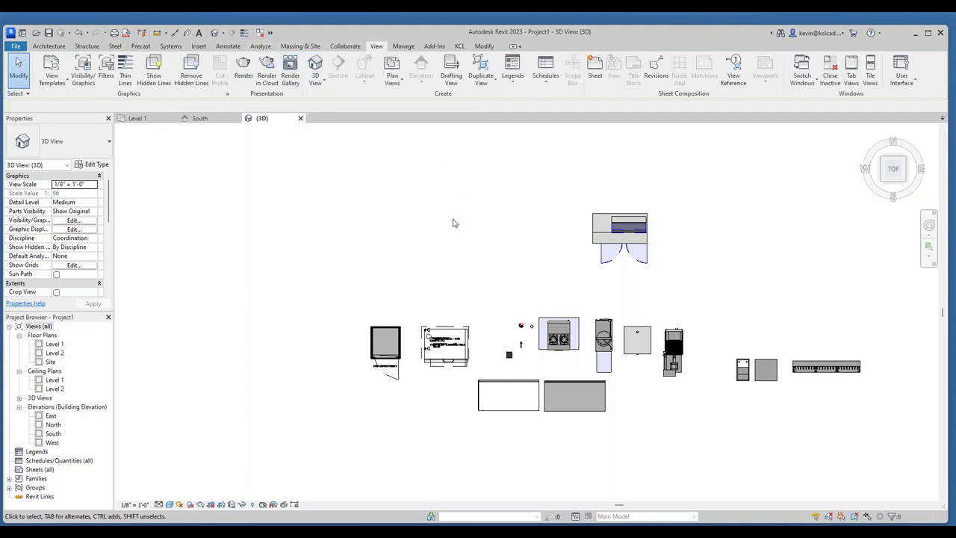
pyautogui.click(301, 118)
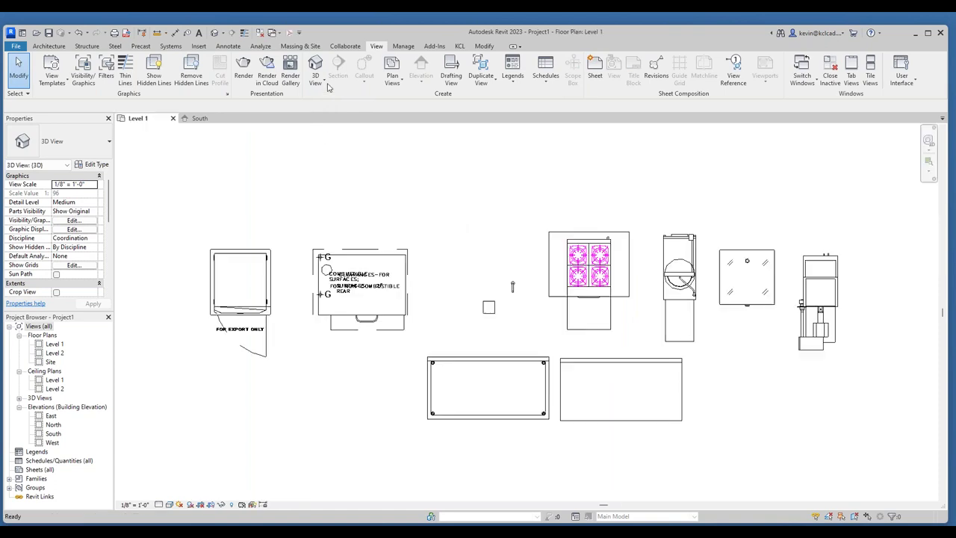
pyautogui.click(319, 83)
pyautogui.click(328, 99)
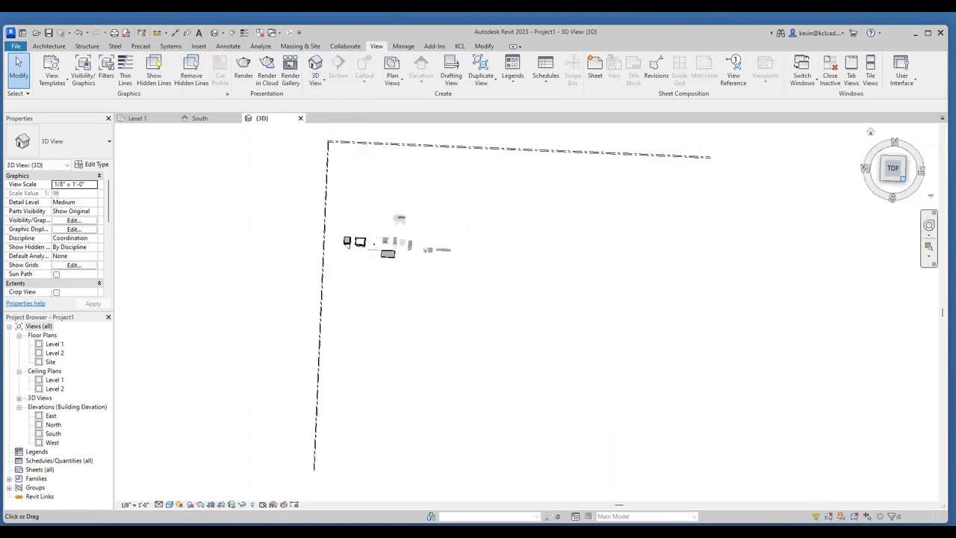
pyautogui.scroll(8, 533, 271)
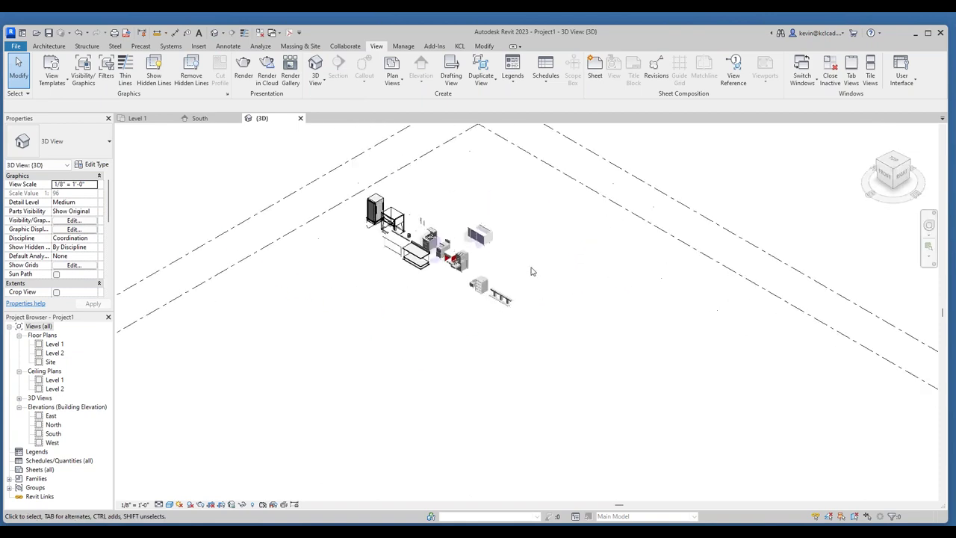
pyautogui.scroll(3, 441, 276)
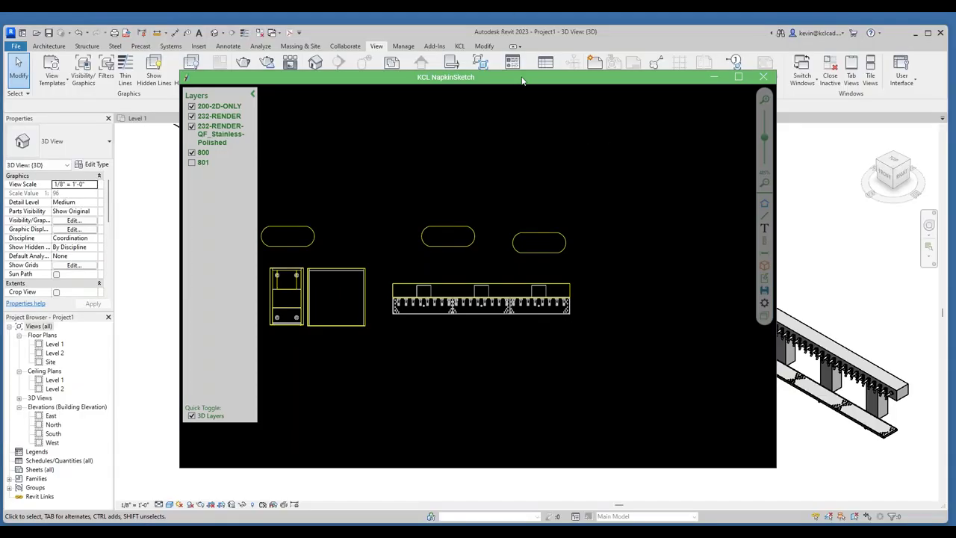
# - Close NapkinSketch without saving, then zoom out and recentre the 3D view on the full kitchen layout
pyautogui.moveTo(522, 80); pyautogui.dragTo(487, 71)
pyautogui.click(728, 69)
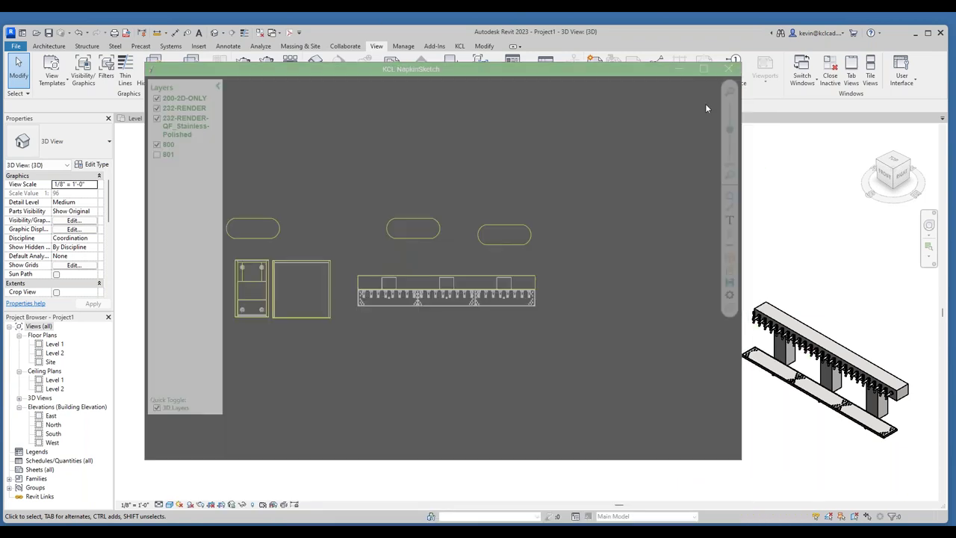
pyautogui.click(443, 262)
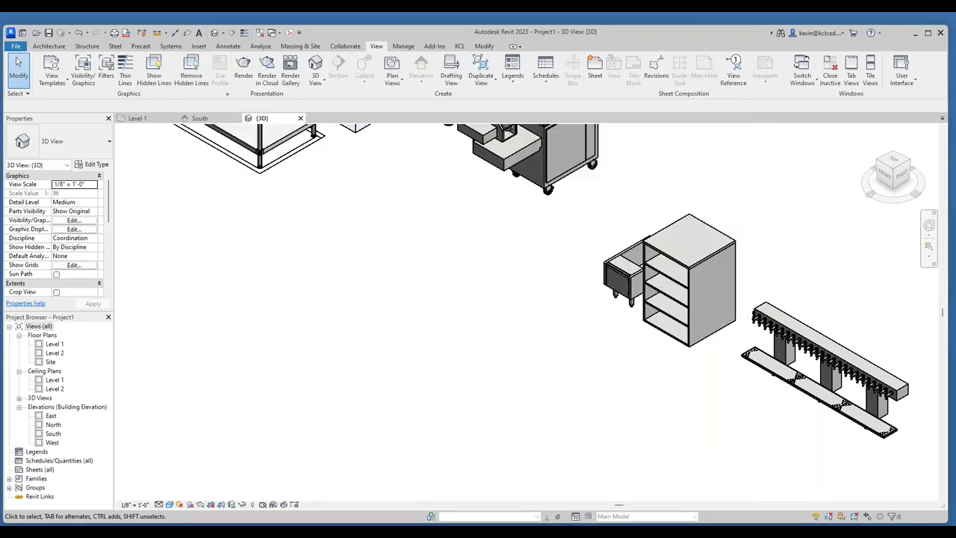
pyautogui.scroll(-5, 408, 232)
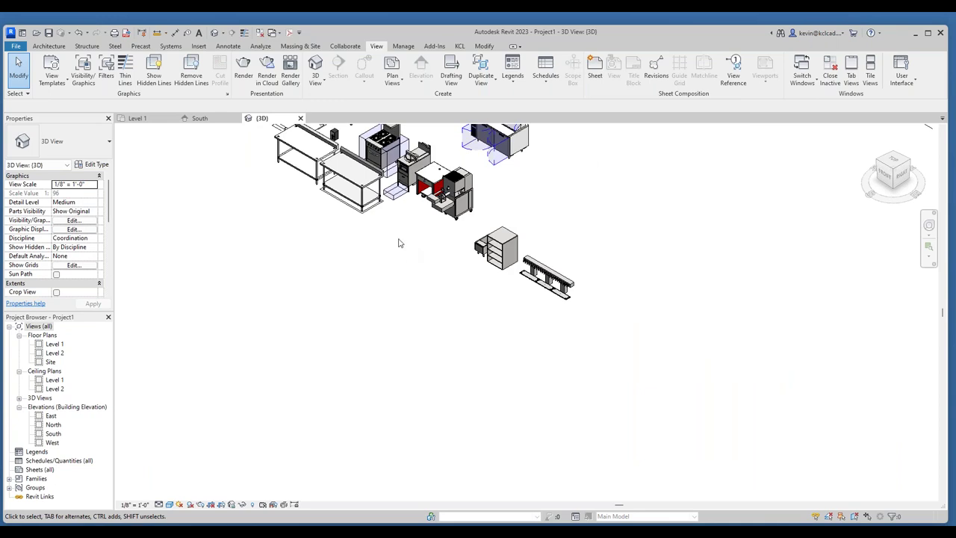
pyautogui.moveTo(398, 242); pyautogui.dragTo(418, 386, button='middle')
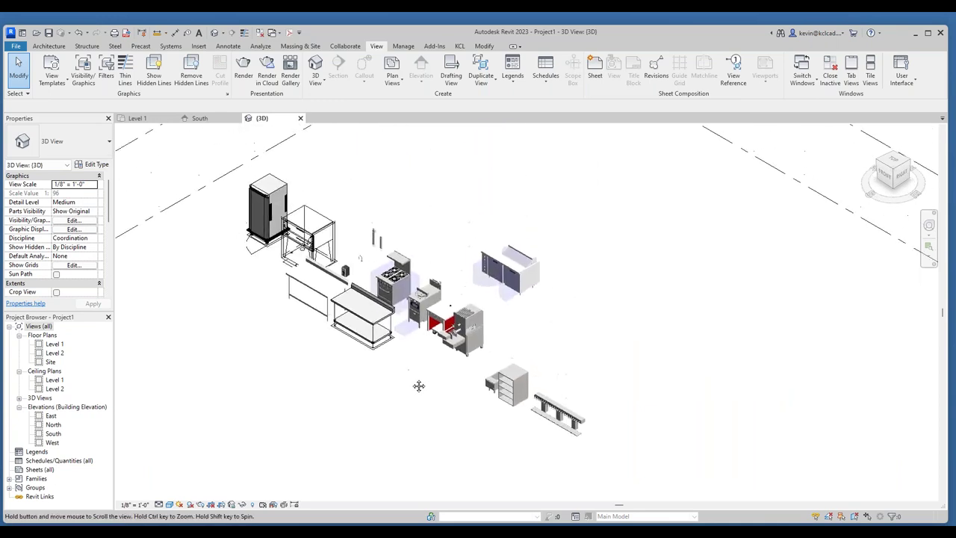
pyautogui.click(460, 46)
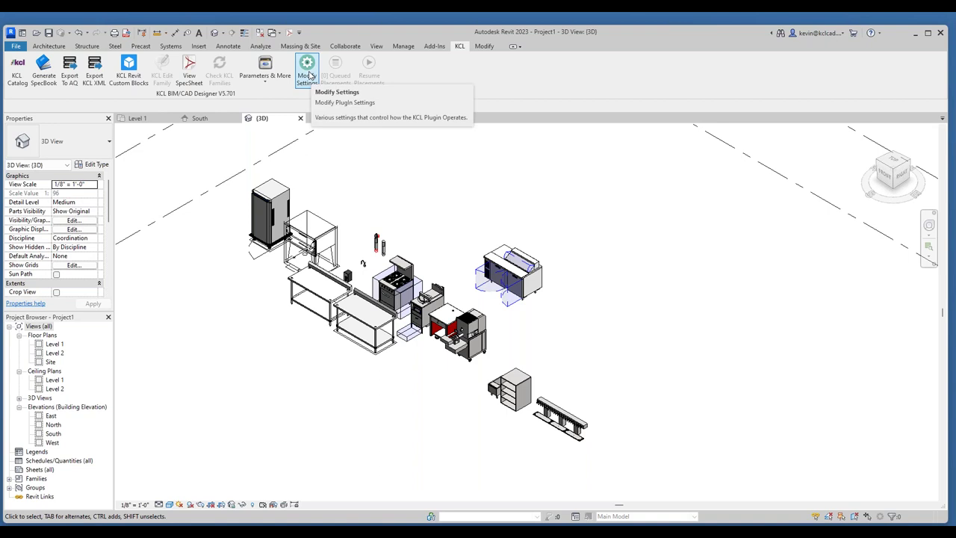